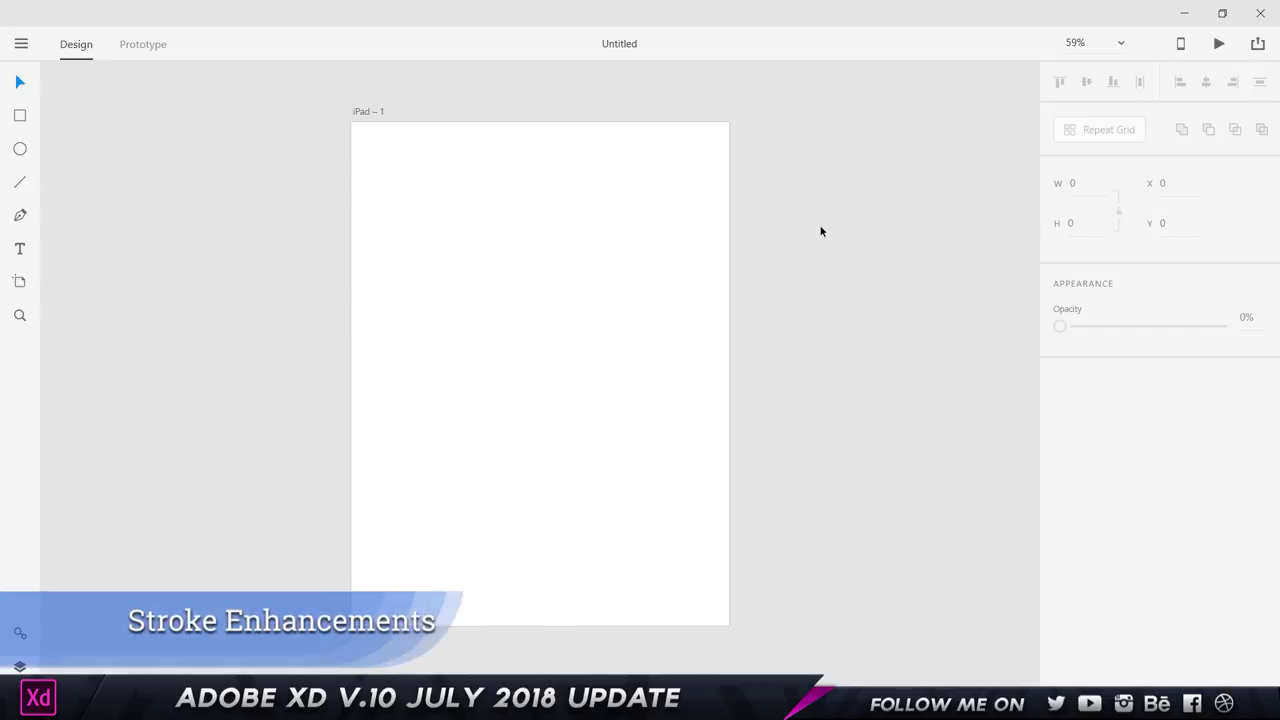
Draw a square on the iPad artboard and give it a 10-pixel border
mouse_move(403, 145)
left_mouse_down()
mouse_move(449, 209)
mouse_move(700, 377)
mouse_move(631, 330)
left_mouse_up()
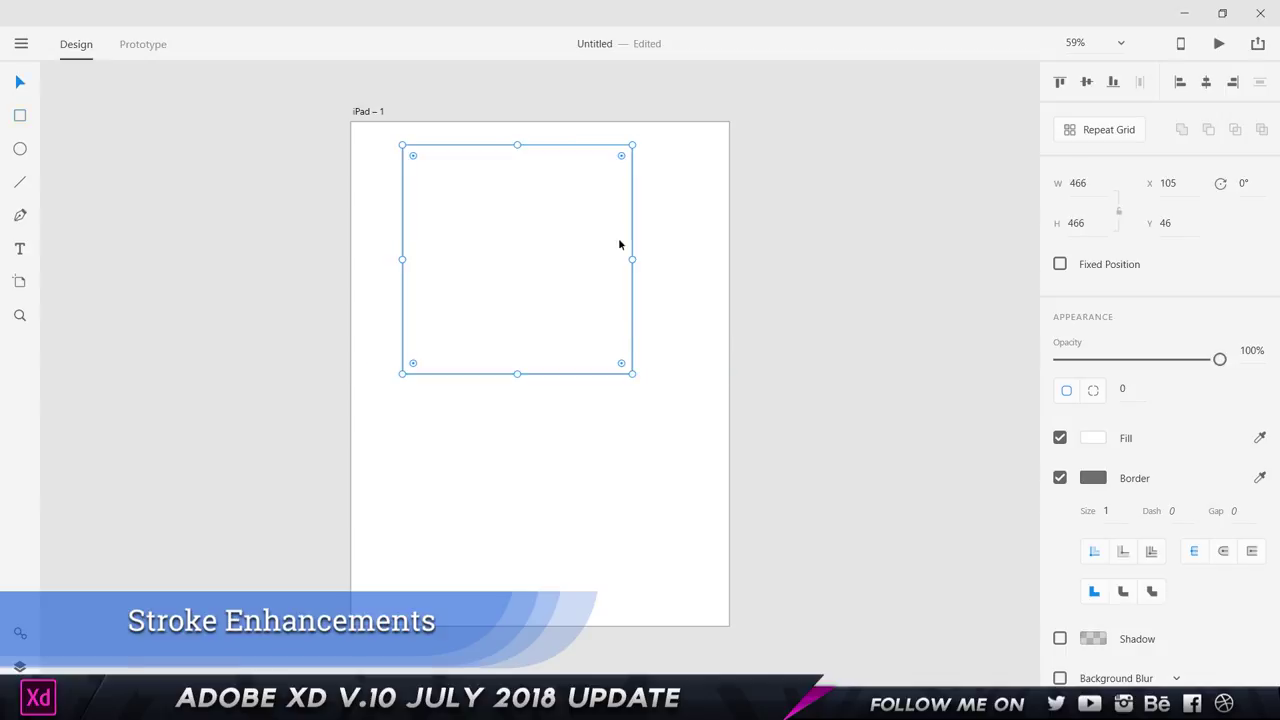
left_click(1125, 508)
type("10")
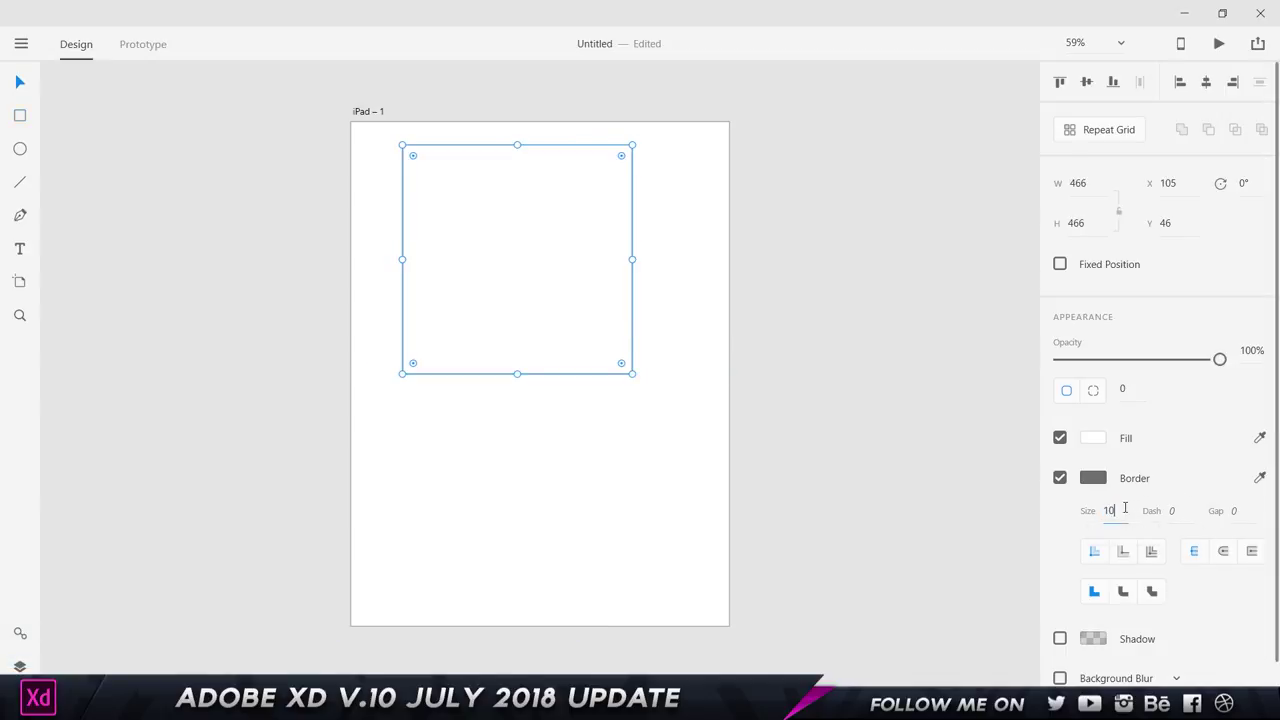
key("Return")
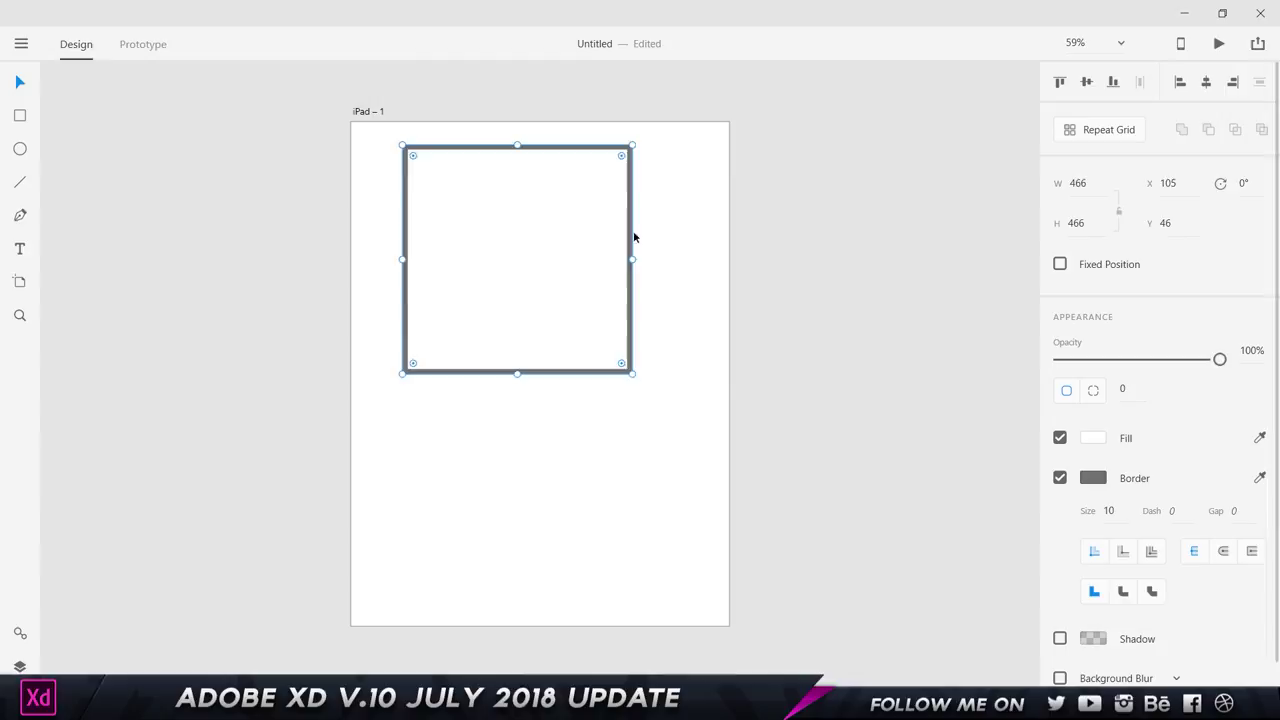
Move the square to X 180, Y 129 on the artboard
left_click_drag(631, 237, 668, 278)
scroll(1153, 550, "down", 1)
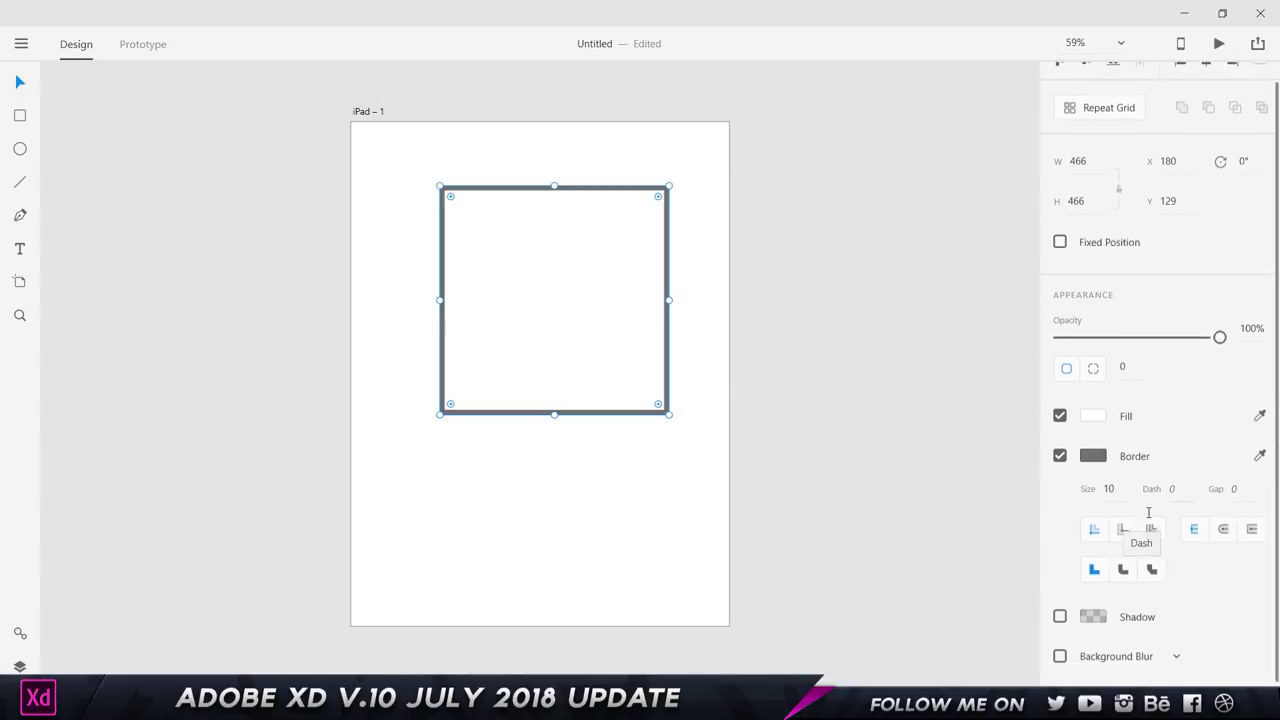
left_click(1174, 484)
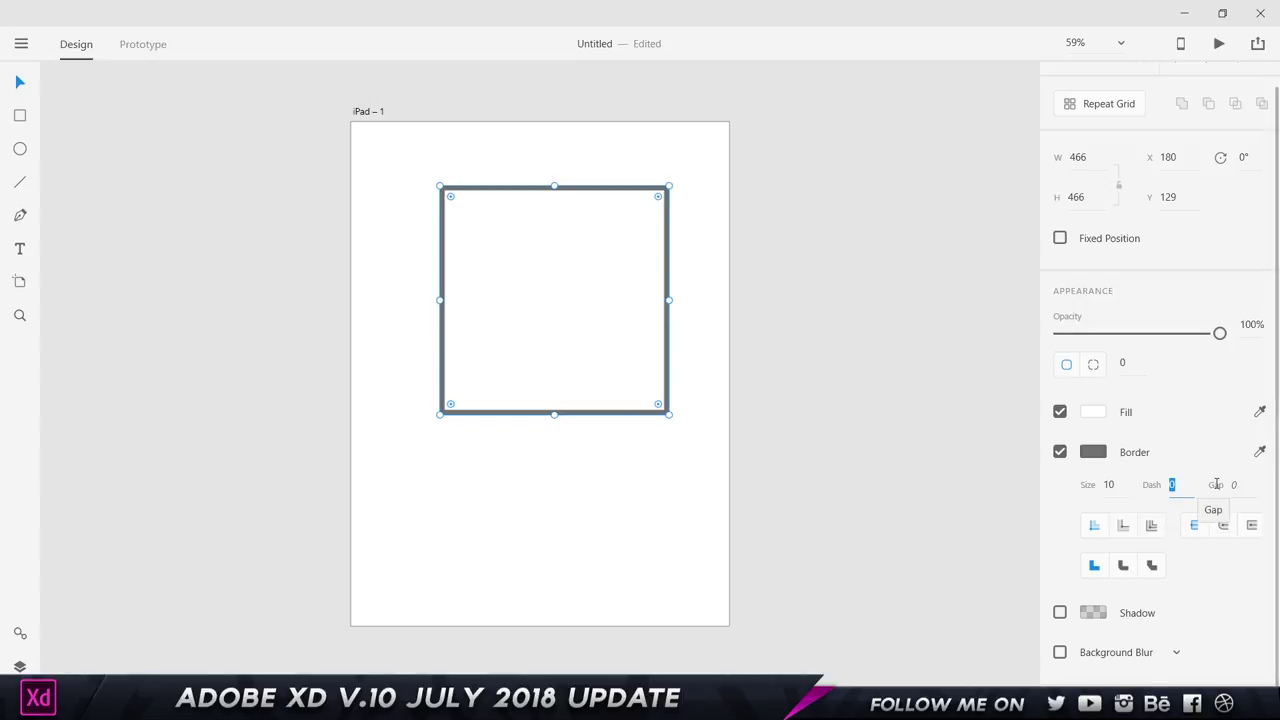
Draw a horizontal line below the square with thickness 10 and dash 10
key("Return")
left_click(22, 185)
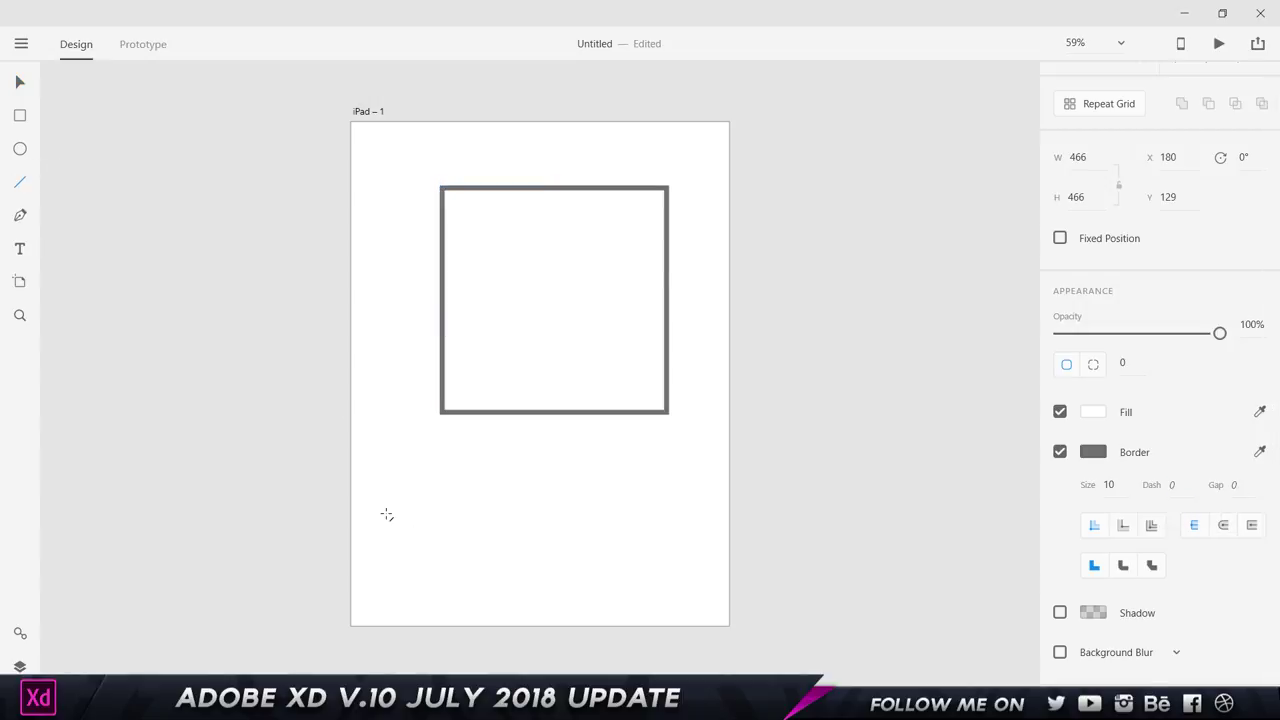
left_click_drag(386, 506, 705, 506)
scroll(644, 563, "up", 2)
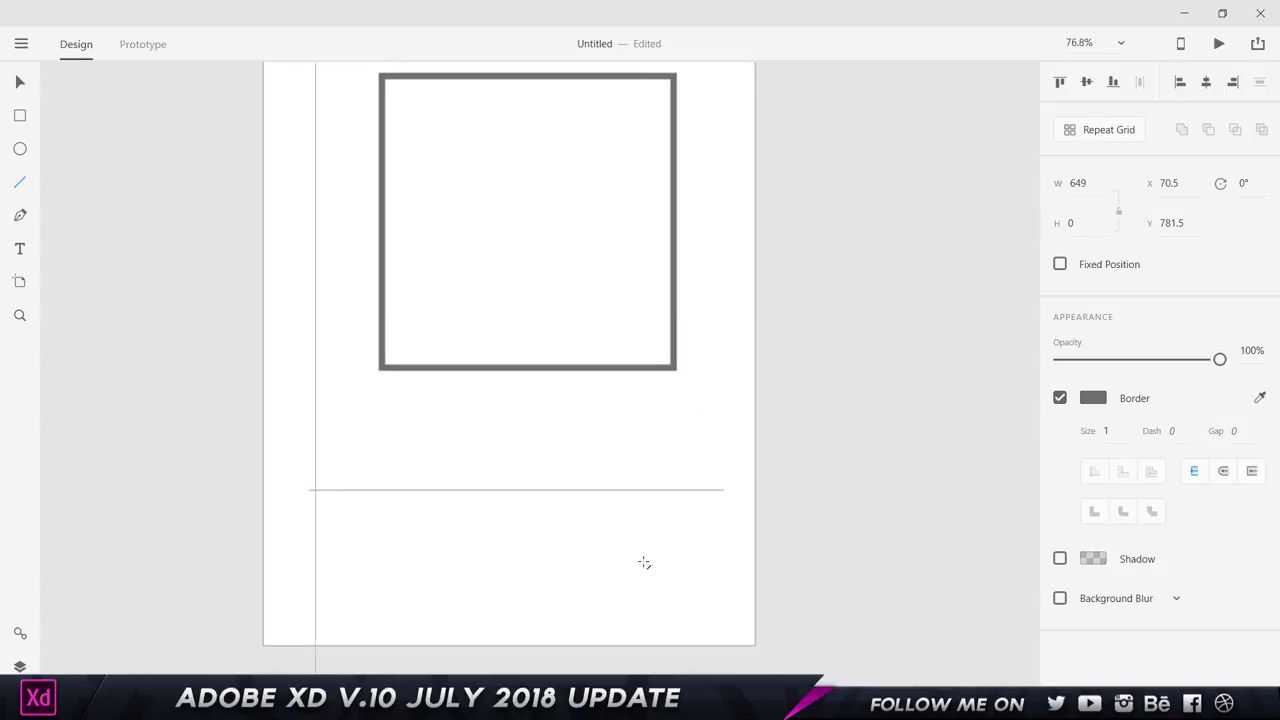
left_click(1109, 430)
type("10")
key("Return")
left_click(1173, 431)
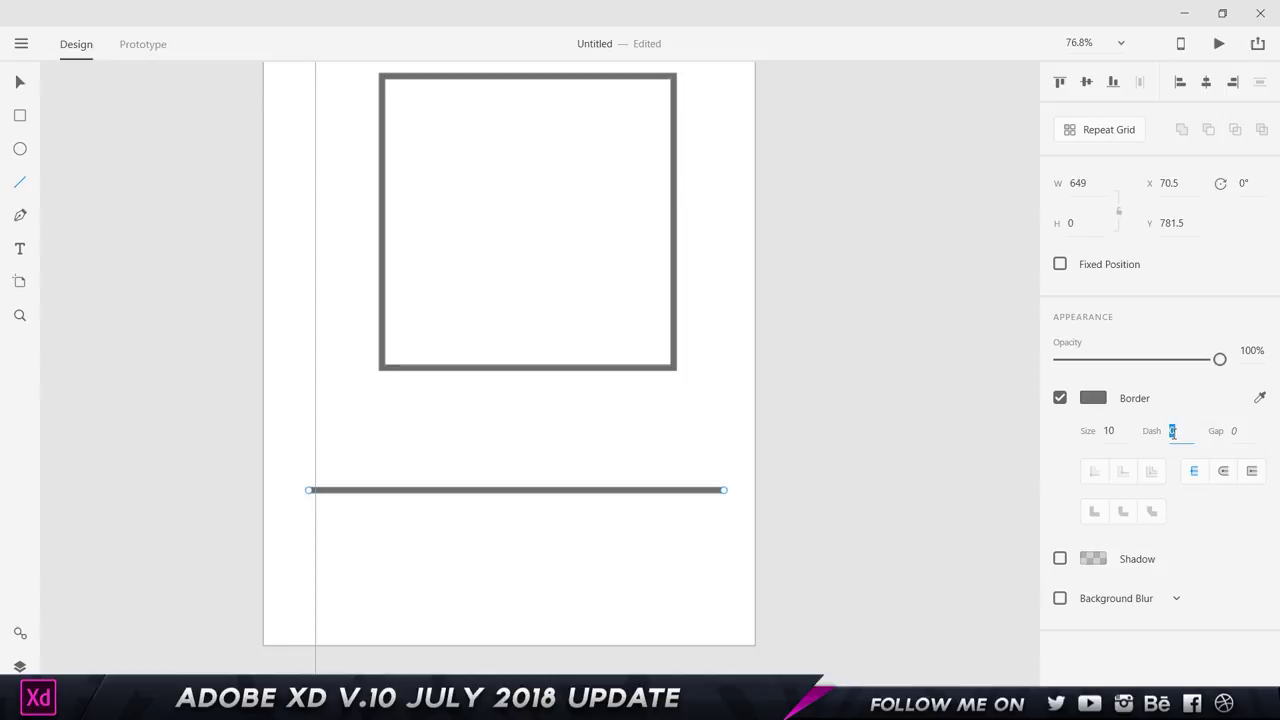
type("10")
key("Return")
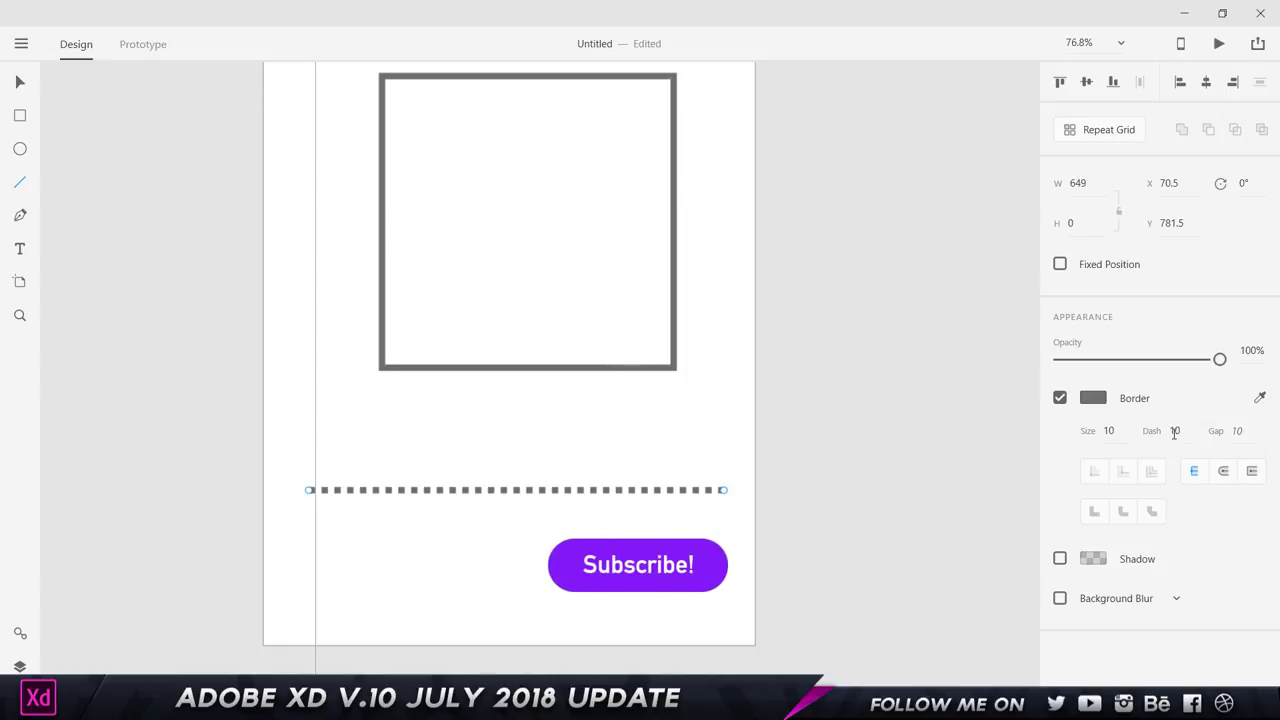
Duplicate the dashed line below and set the copy's dash to 0 so it is solid
key("v")
left_click_drag(580, 488, 602, 558)
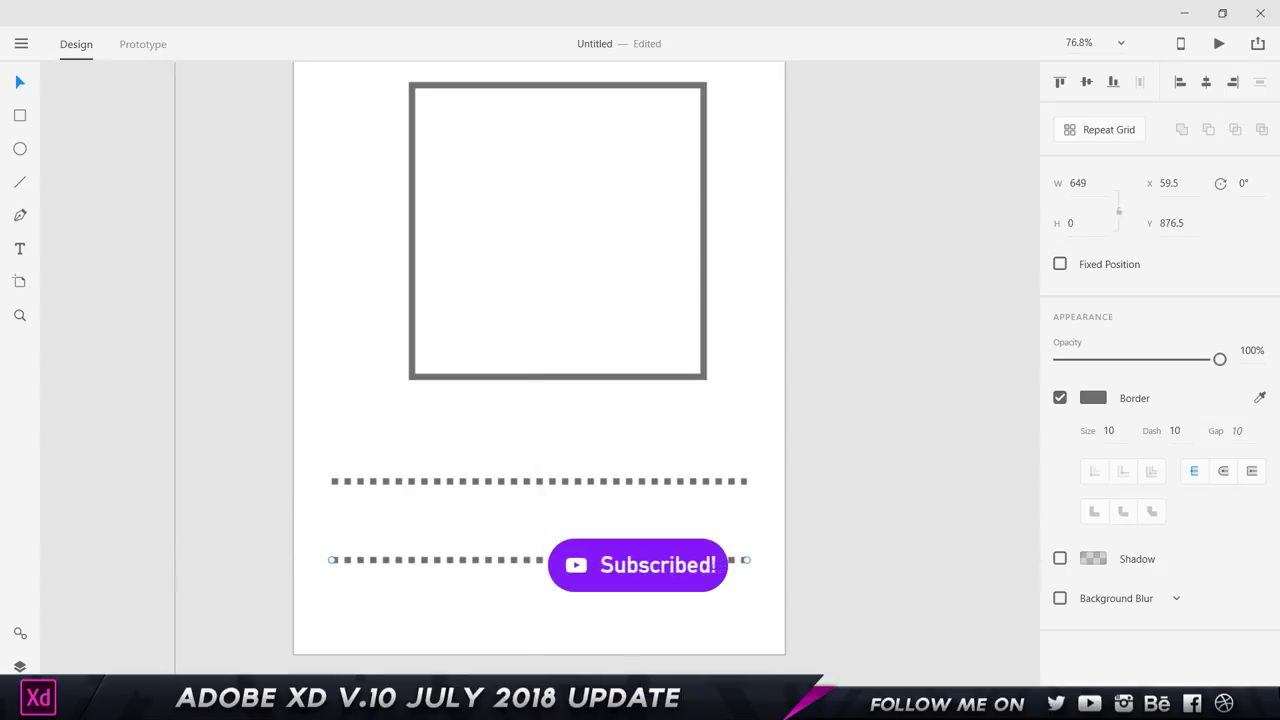
left_click(1173, 431)
type("0")
key("Return")
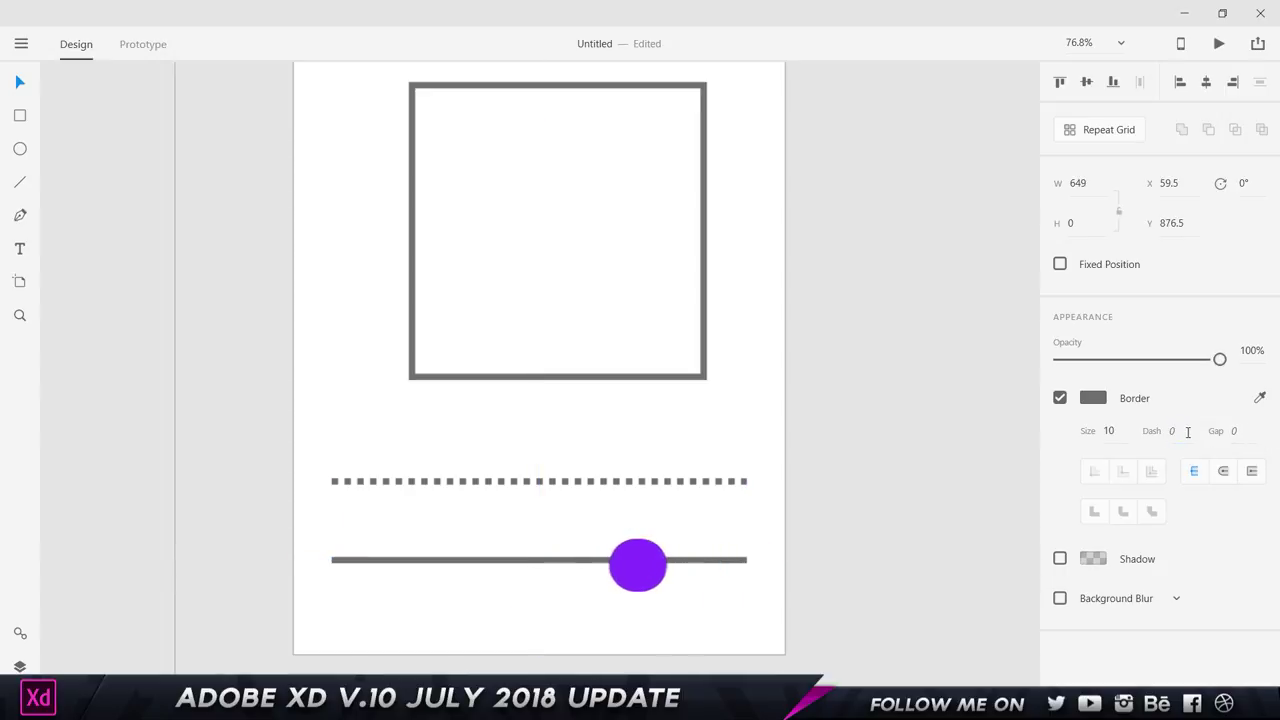
scroll(557, 561, "up", 3)
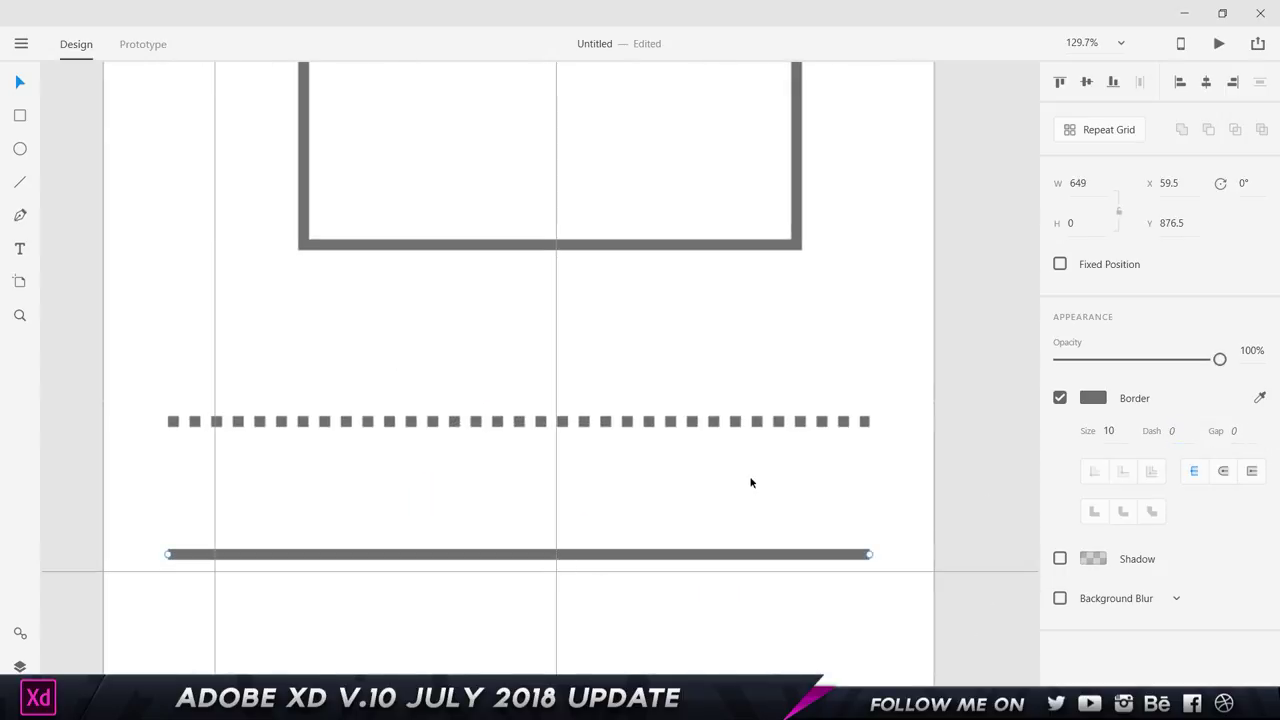
scroll(683, 514, "up", 2)
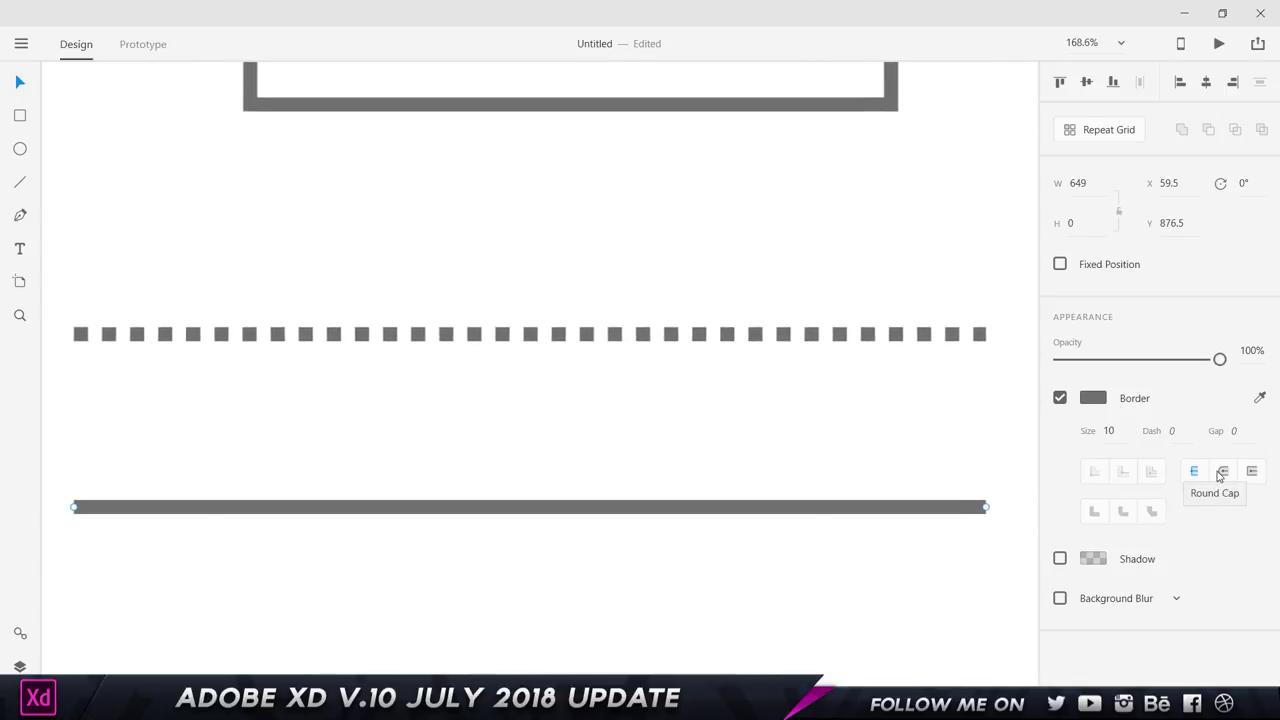
left_click(1222, 471)
left_click(1252, 471)
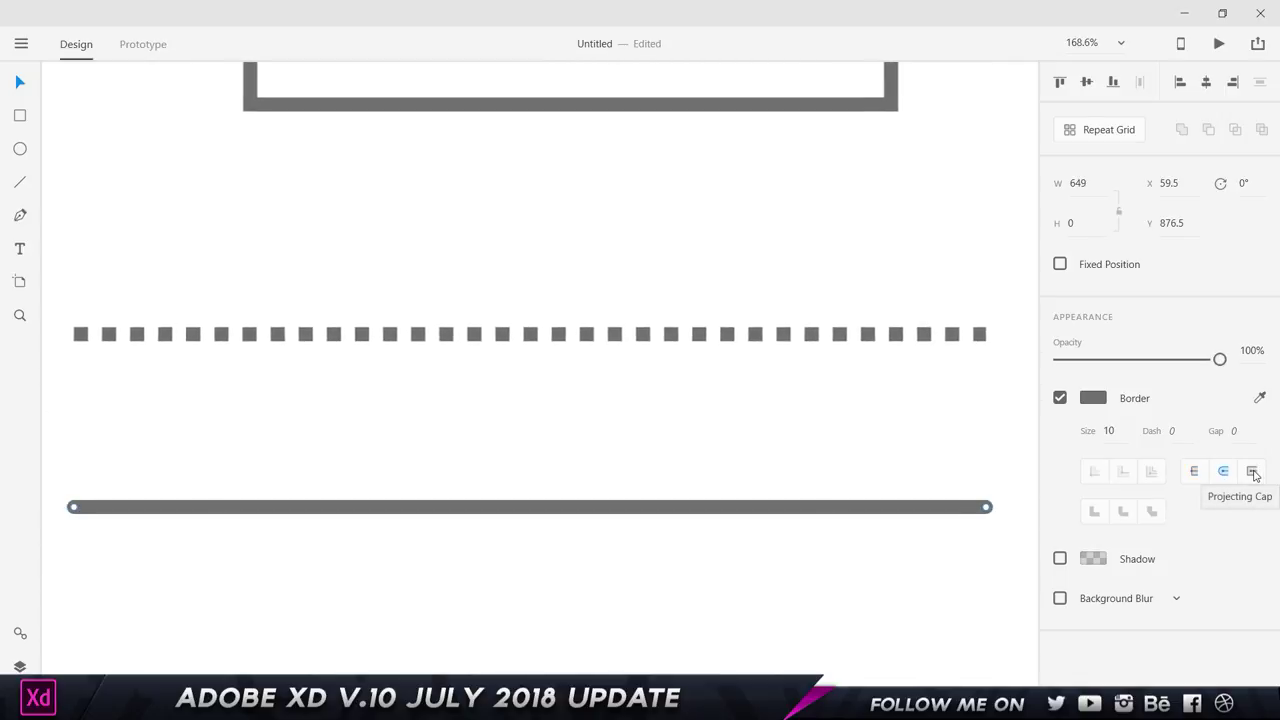
left_click(1197, 471)
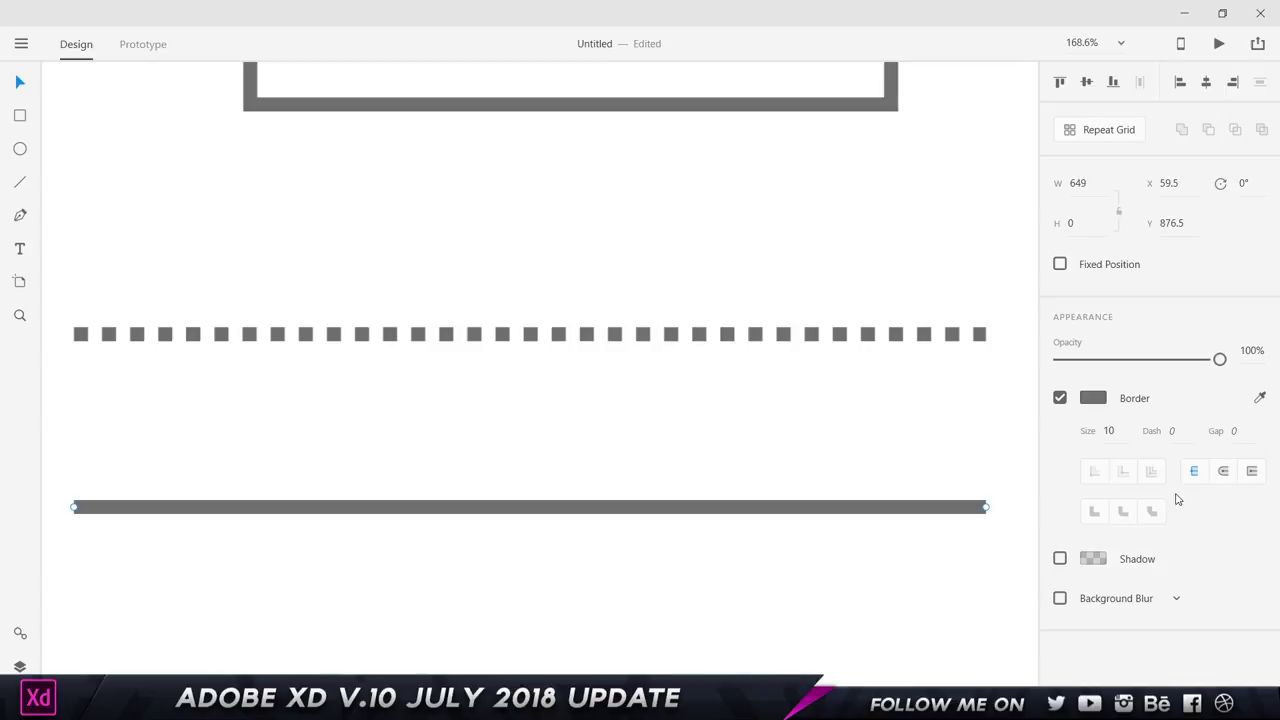
left_click(1219, 475)
left_click(1252, 471)
scroll(989, 517, "up", 1)
scroll(989, 517, "up", 5)
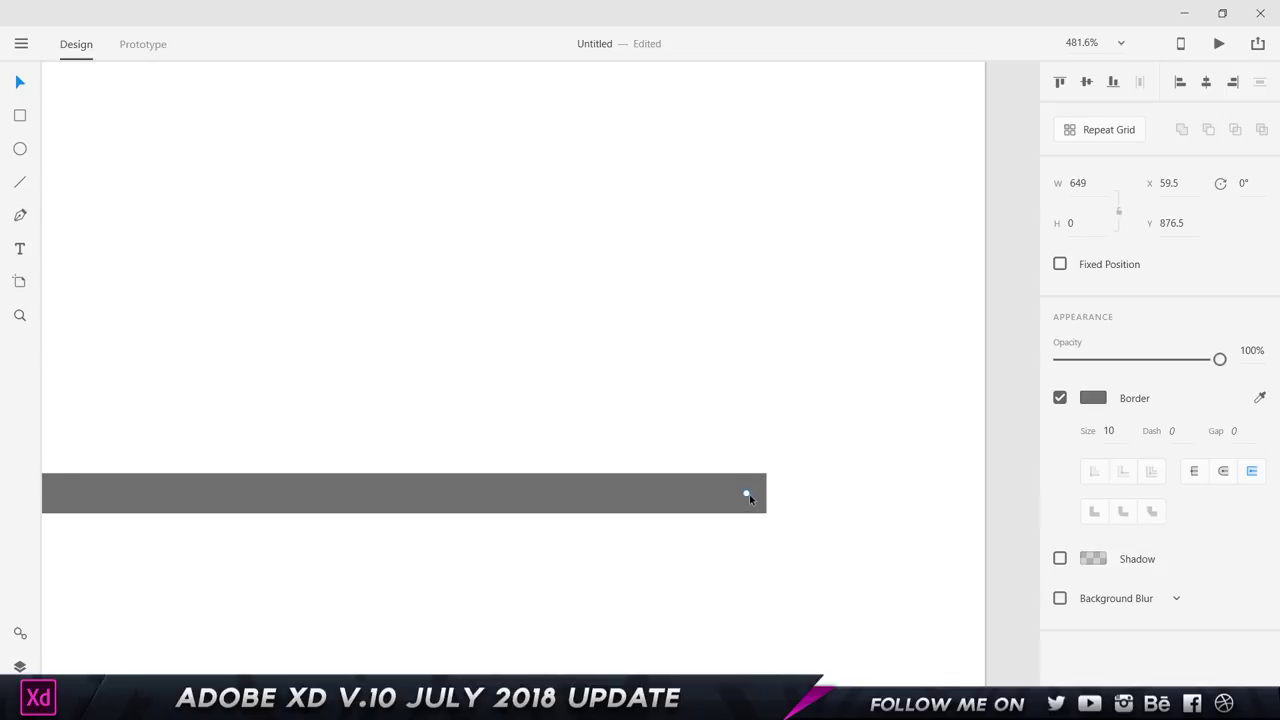
left_click(1191, 478)
scroll(634, 591, "down", 5)
Select the square and inspect its corner joins
scroll(686, 380, "up", 2)
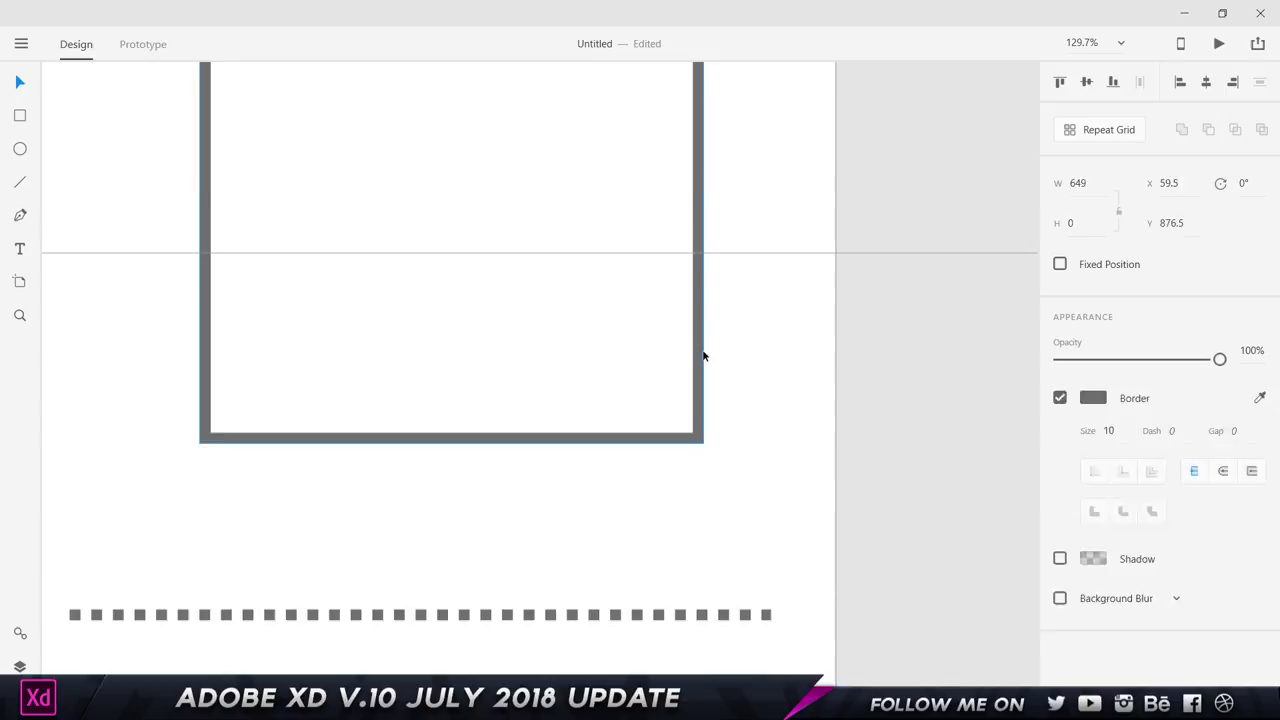
left_click(703, 355)
scroll(634, 374, "up", 3)
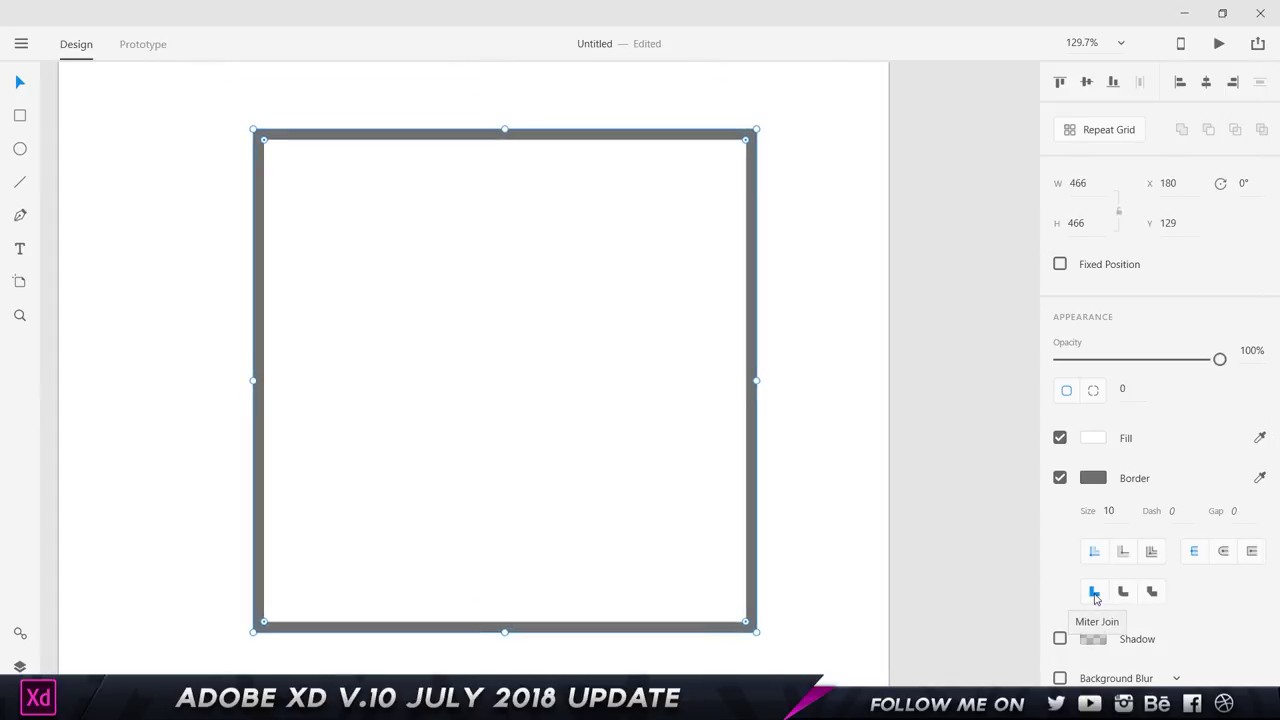
left_click(798, 309)
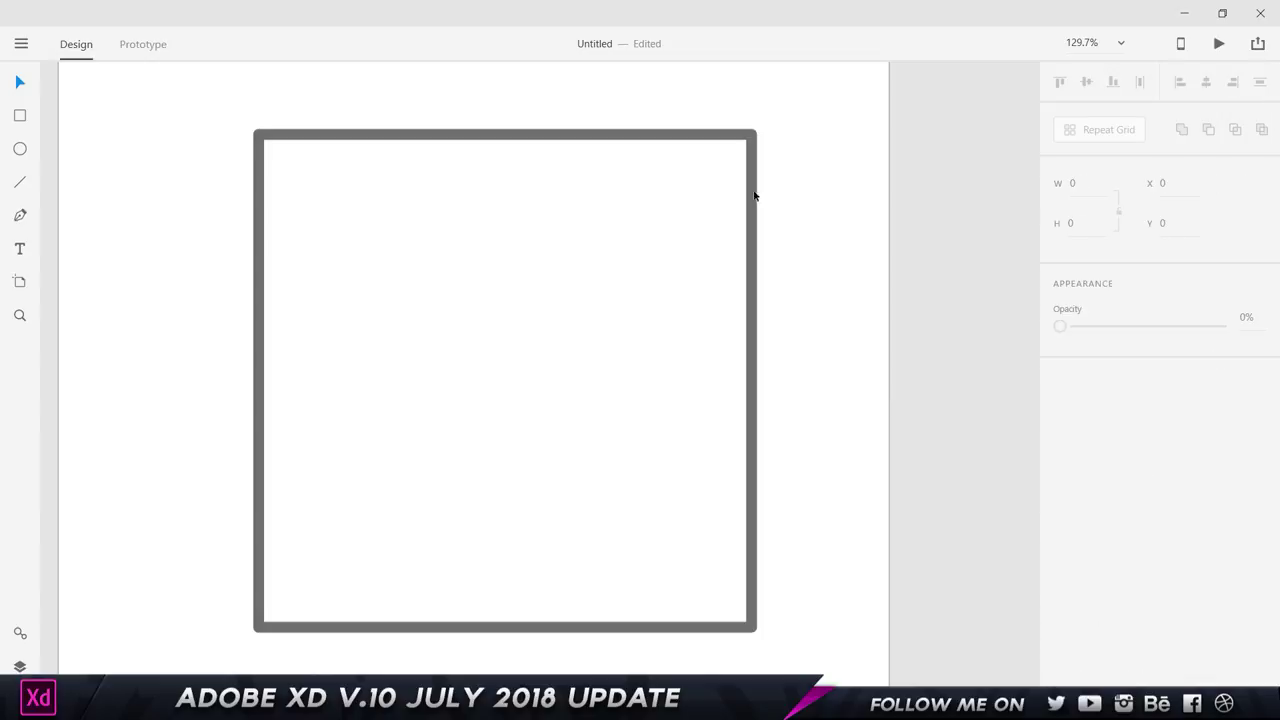
left_click(748, 135)
left_click_drag(750, 148, 769, 117)
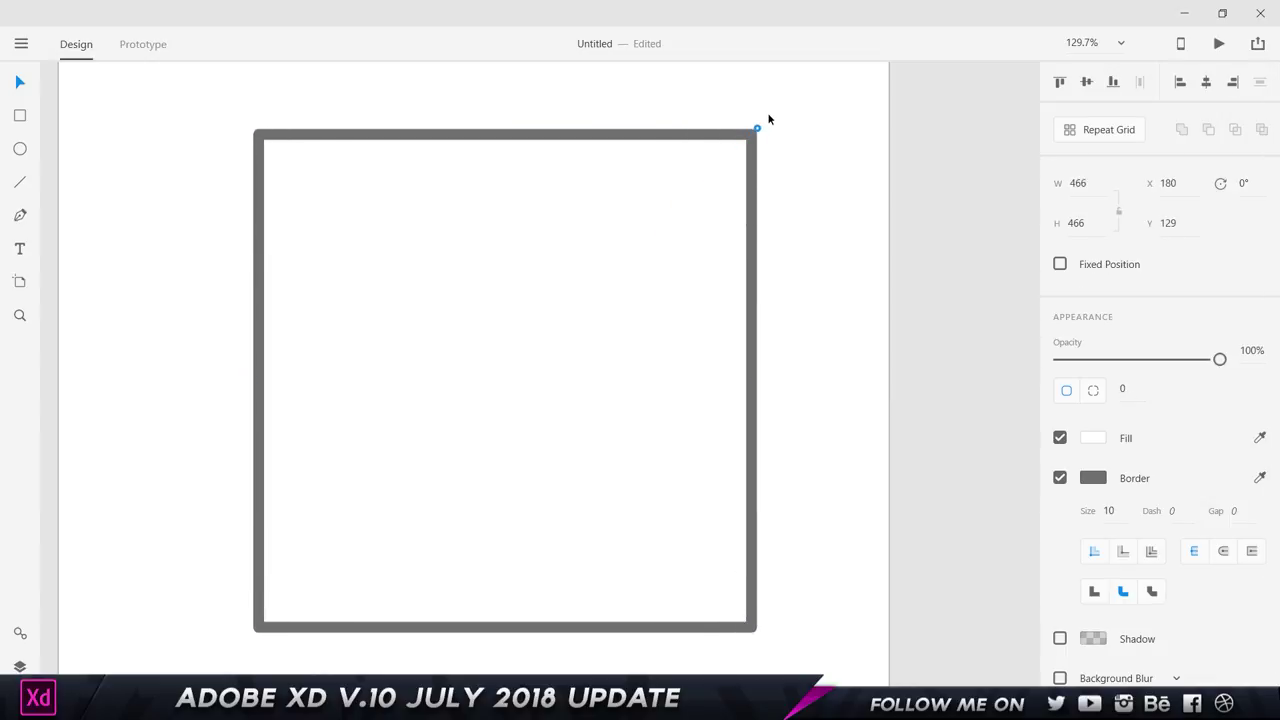
scroll(766, 121, "up", 3)
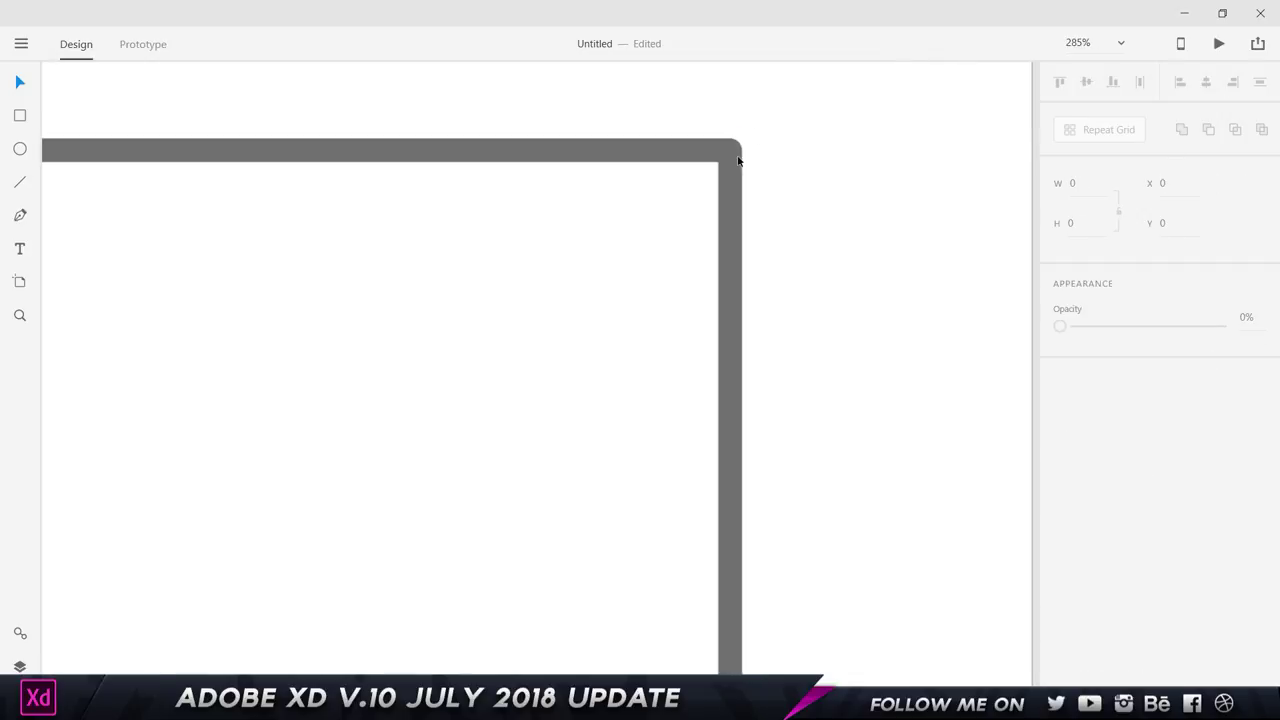
Raise the square's border to 19 pixels and give it bevelled corner joins
left_click(1108, 510)
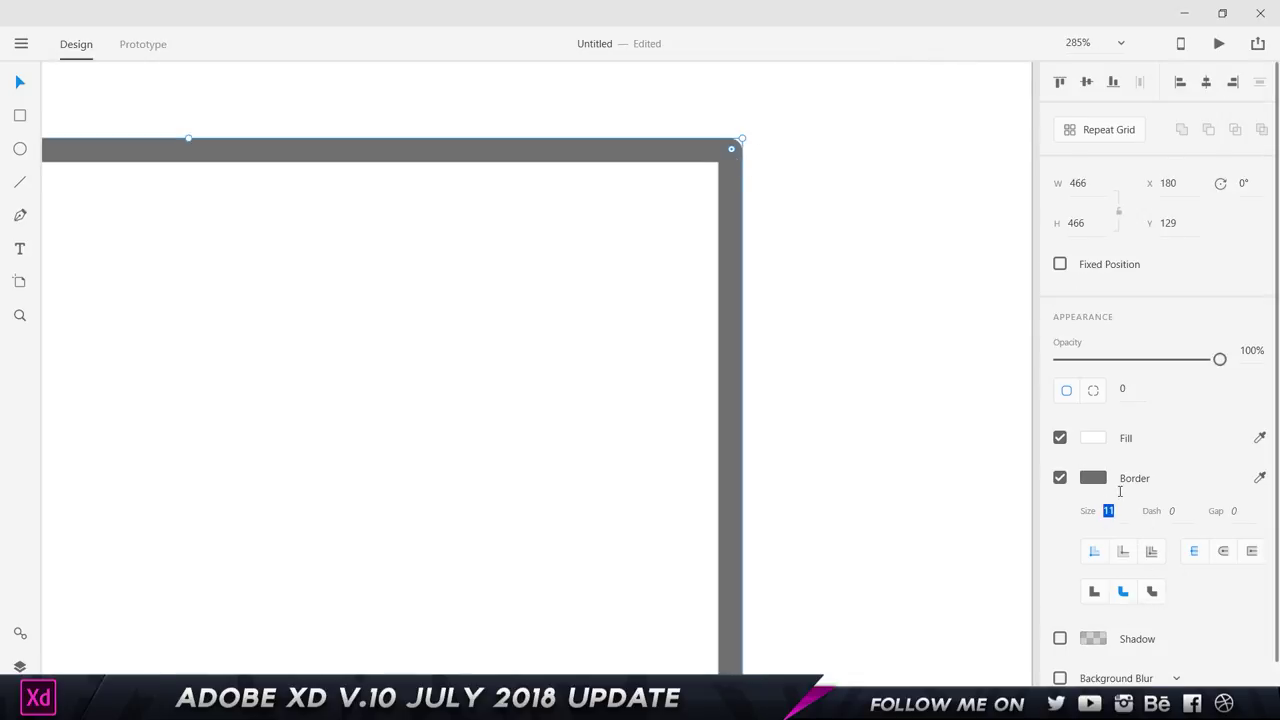
type("16")
key("Return")
key("Up")
key("Up")
key("Up")
scroll(743, 243, "down", 1)
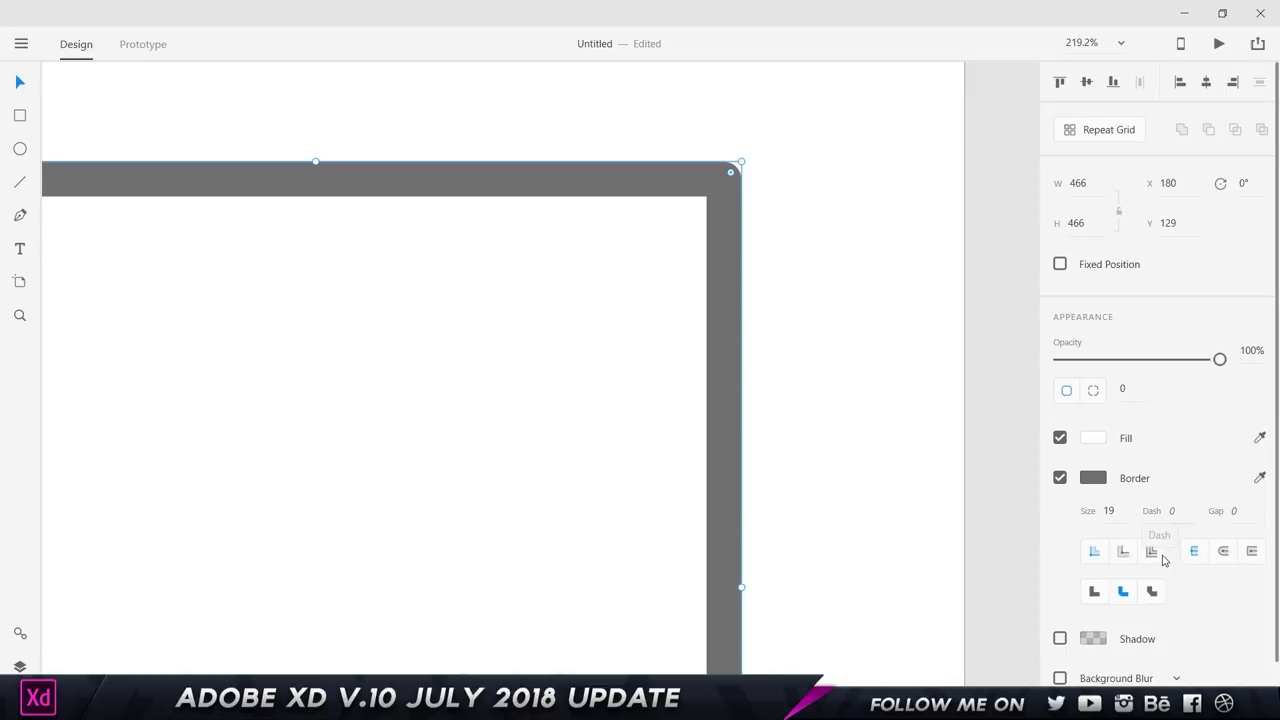
left_click(1153, 591)
left_click(799, 198)
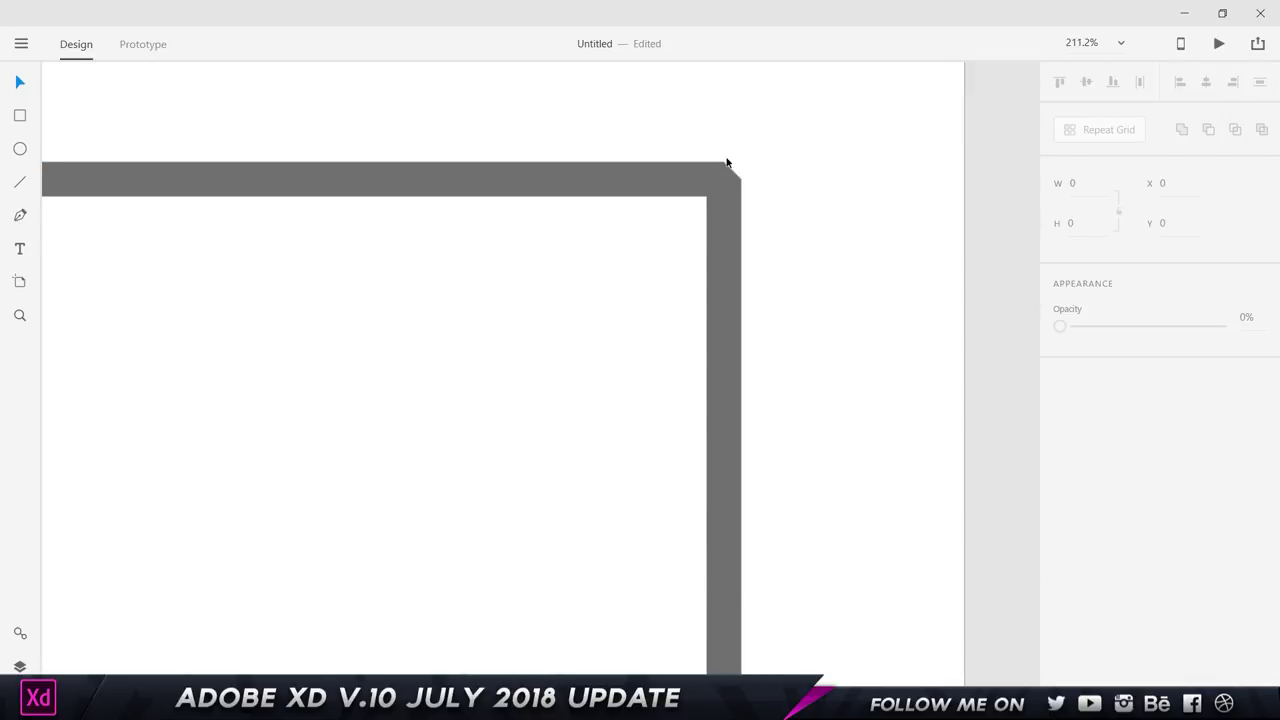
scroll(748, 205, "down", 2)
left_click(762, 140)
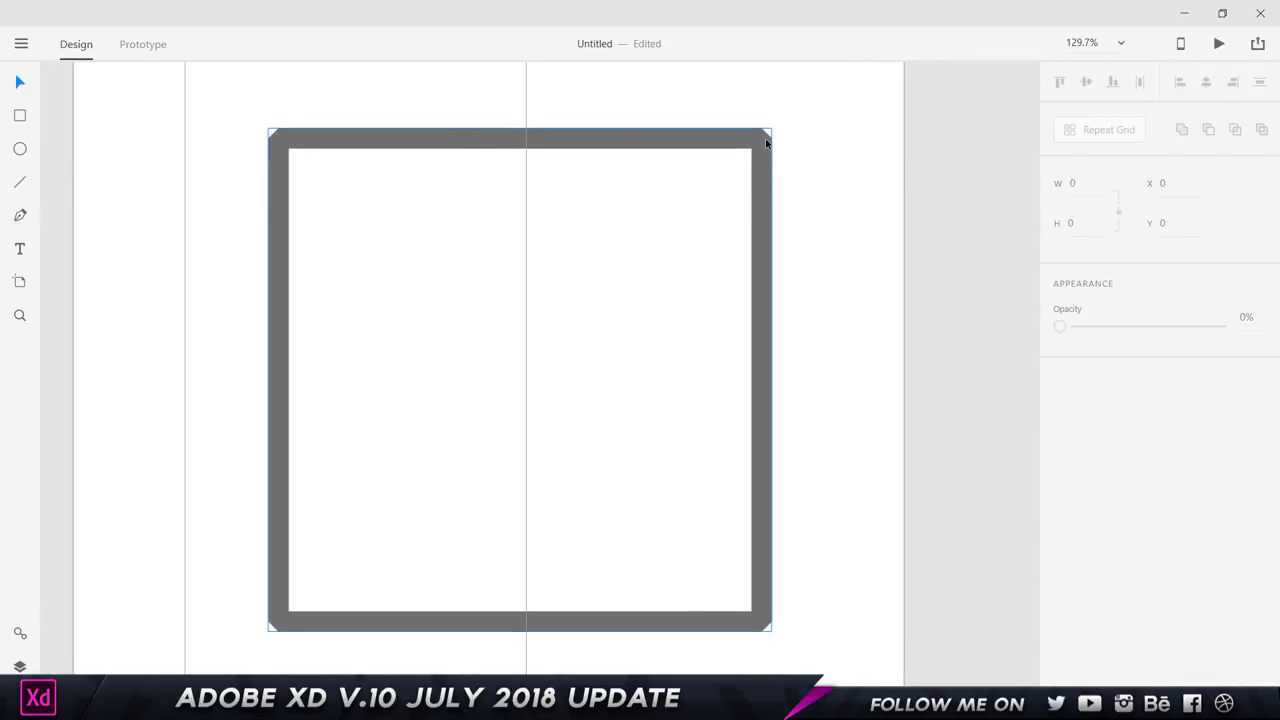
Scroll the canvas to view the Travel Guide App's screen artboards
scroll(825, 229, "down", 3)
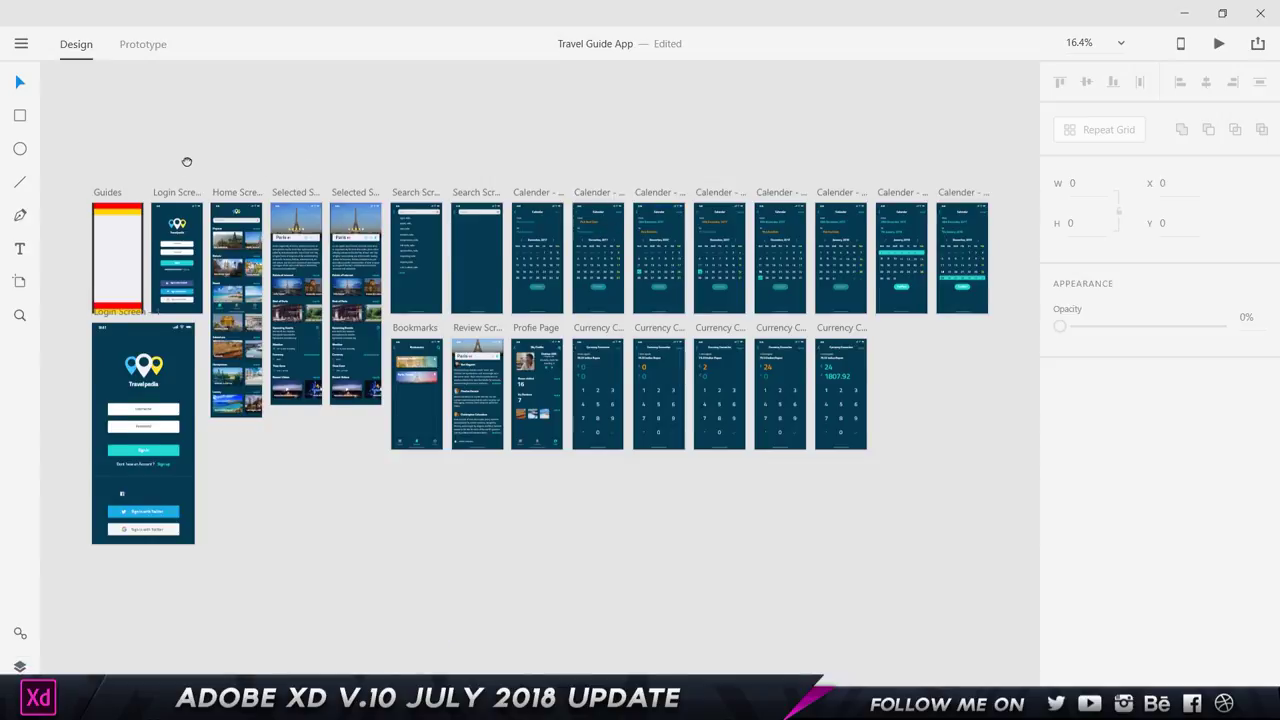
Open the Assets panel and switch it to grid view with swatches and style cards
left_click_drag(189, 160, 412, 165)
left_click(19, 633)
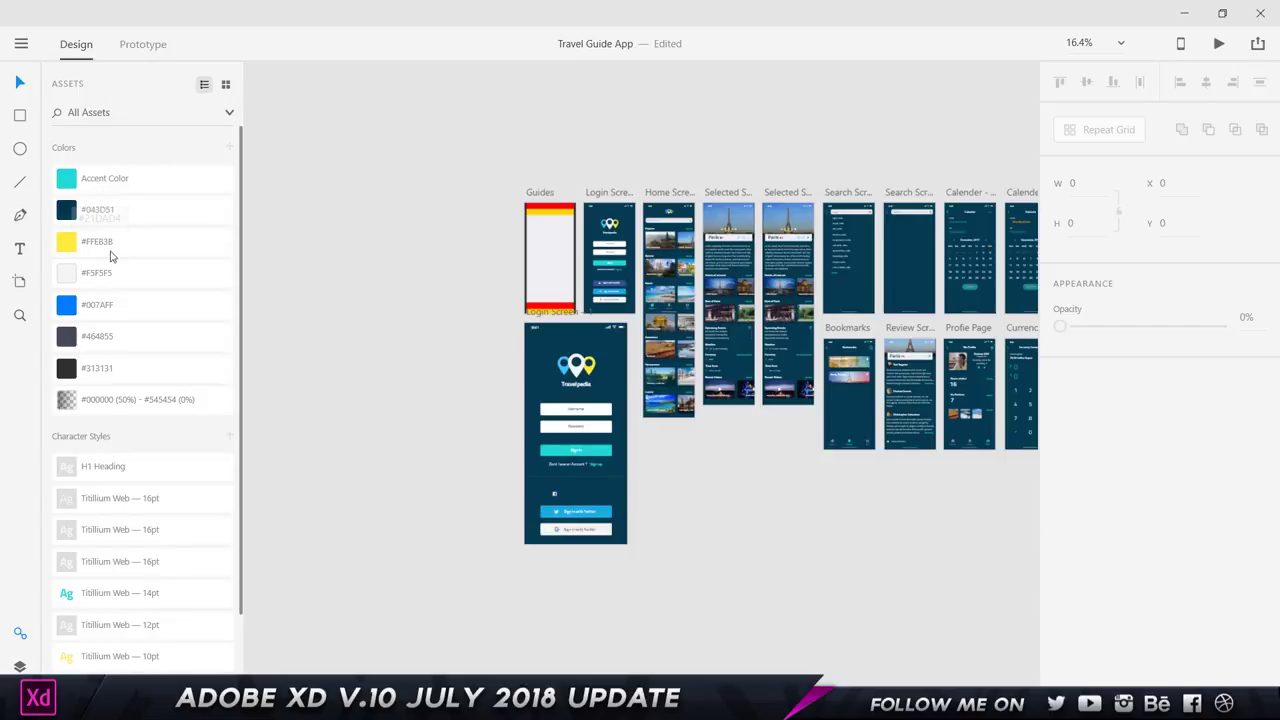
scroll(105, 218, "down", 2)
scroll(160, 450, "up", 2)
left_click(225, 85)
left_click(204, 85)
left_click(225, 85)
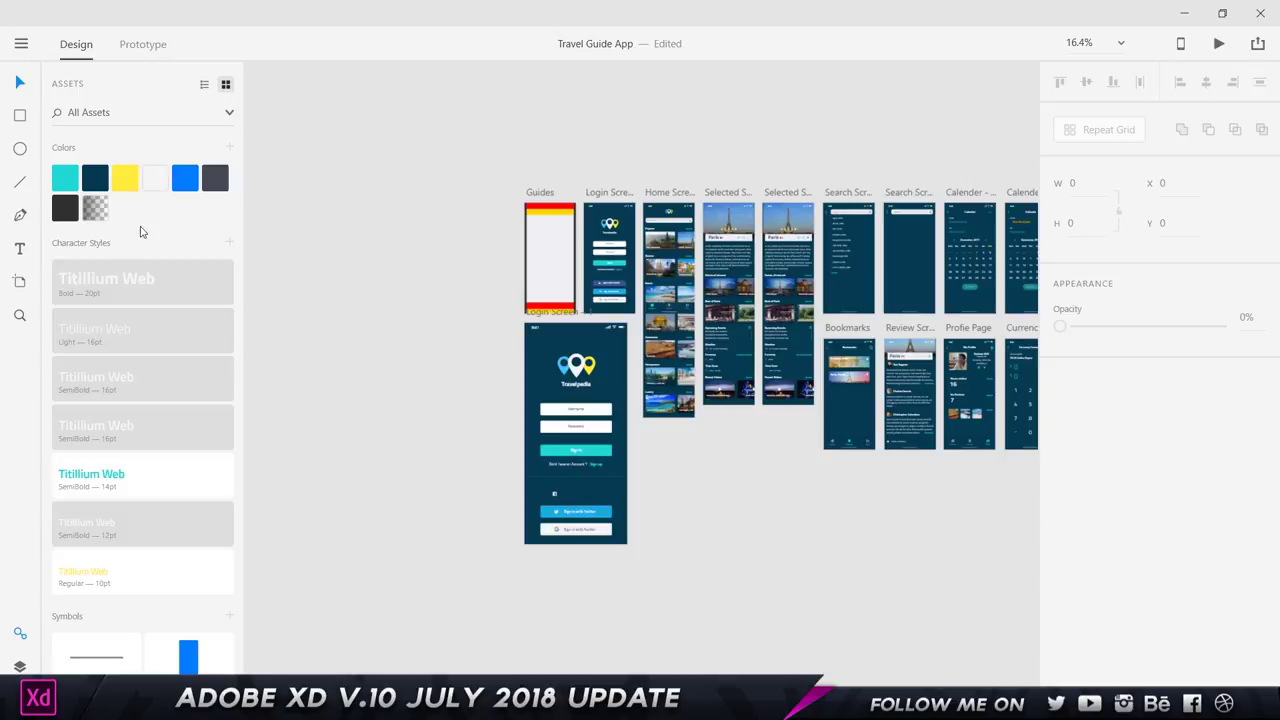
In list view, name colour #043D51 'Dark Blue' and #007AFF 'Light Blue Color'
left_click(204, 85)
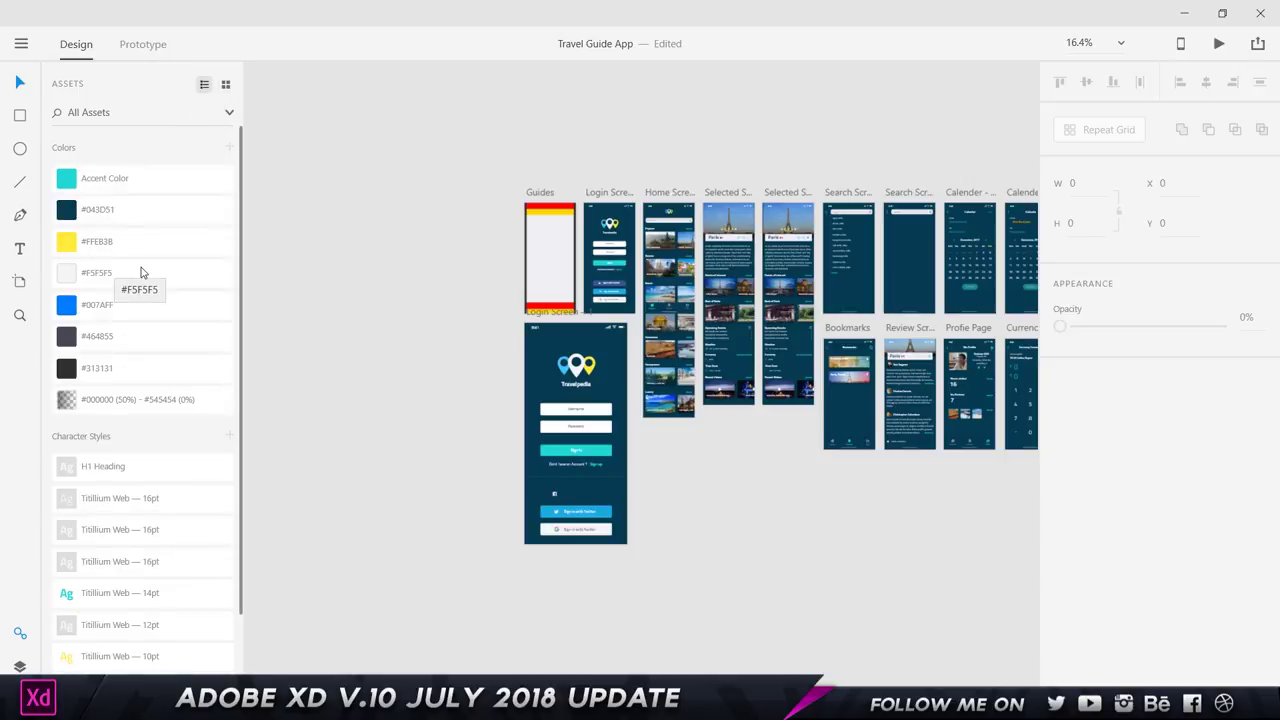
scroll(141, 272, "down", 3)
scroll(141, 272, "up", 3)
double_click(111, 209)
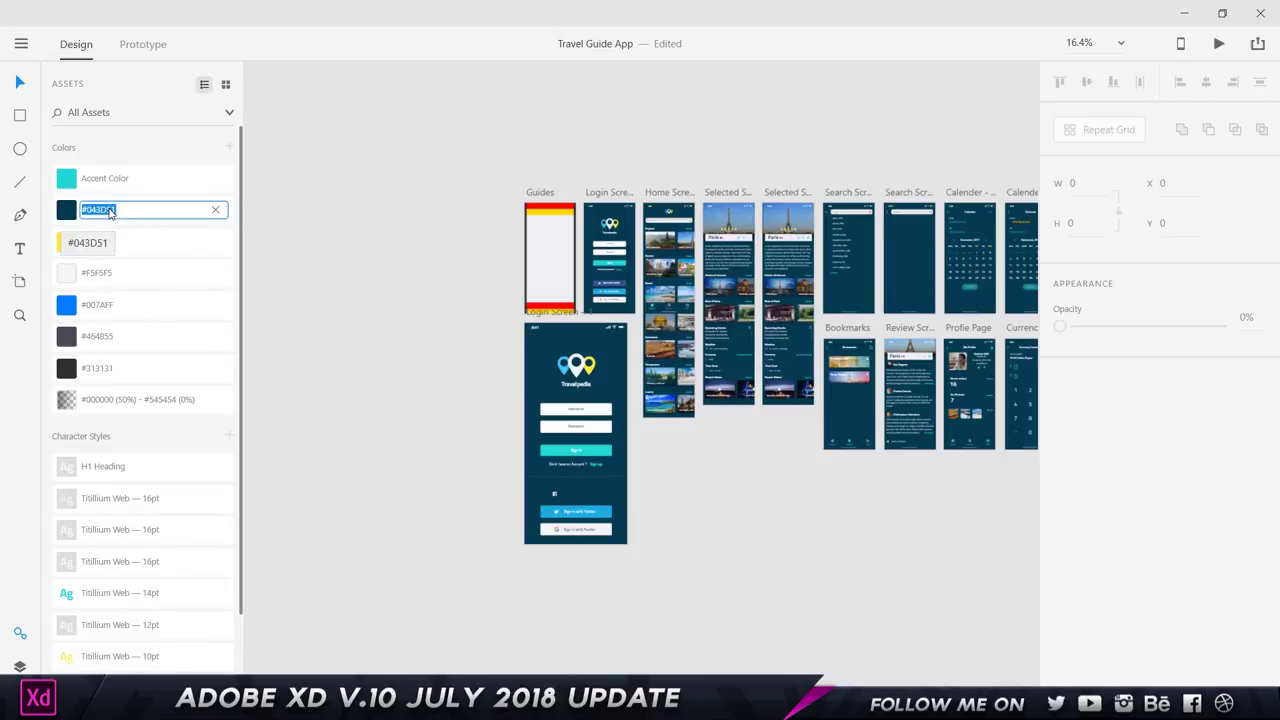
type("D")
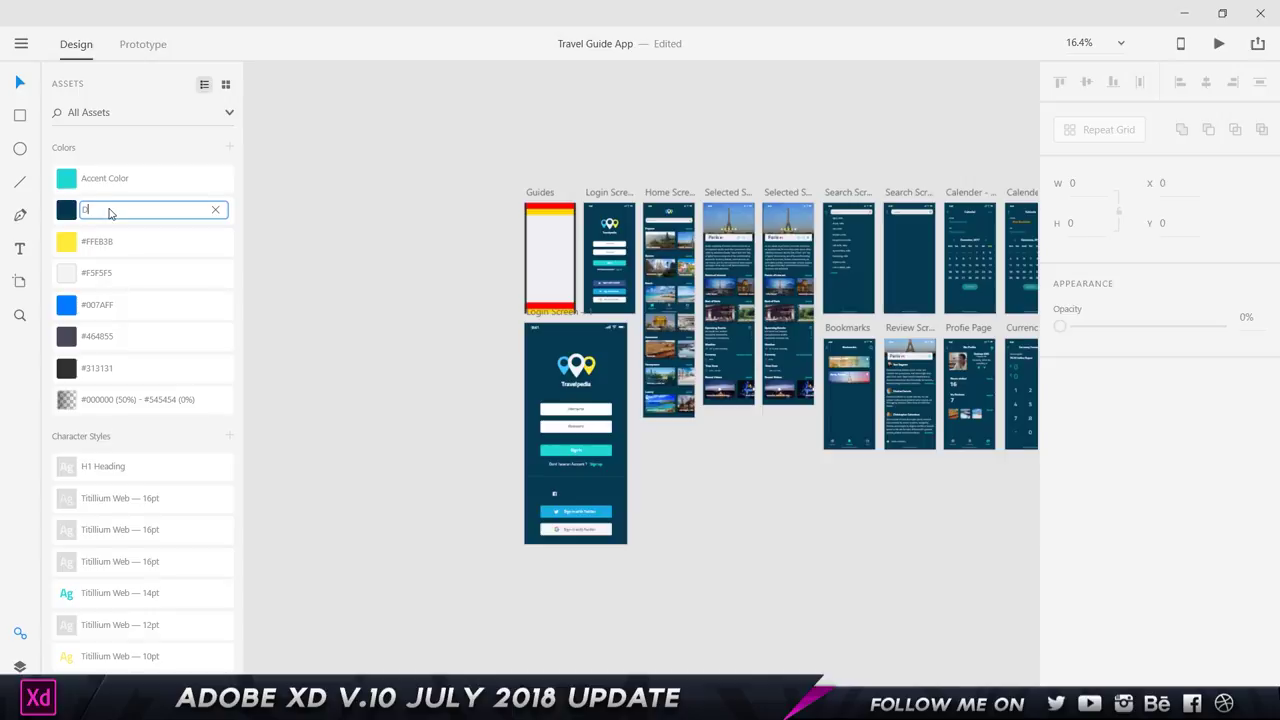
type("ark Blue")
double_click(111, 304)
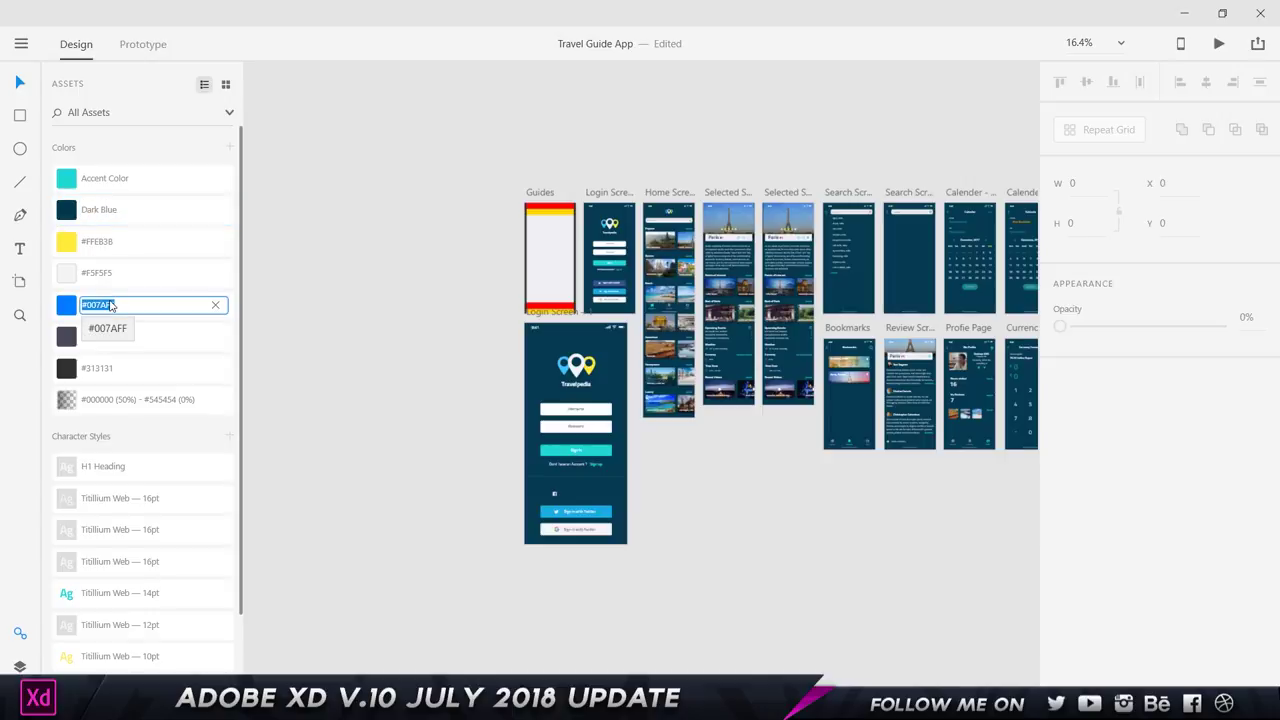
type("Light B")
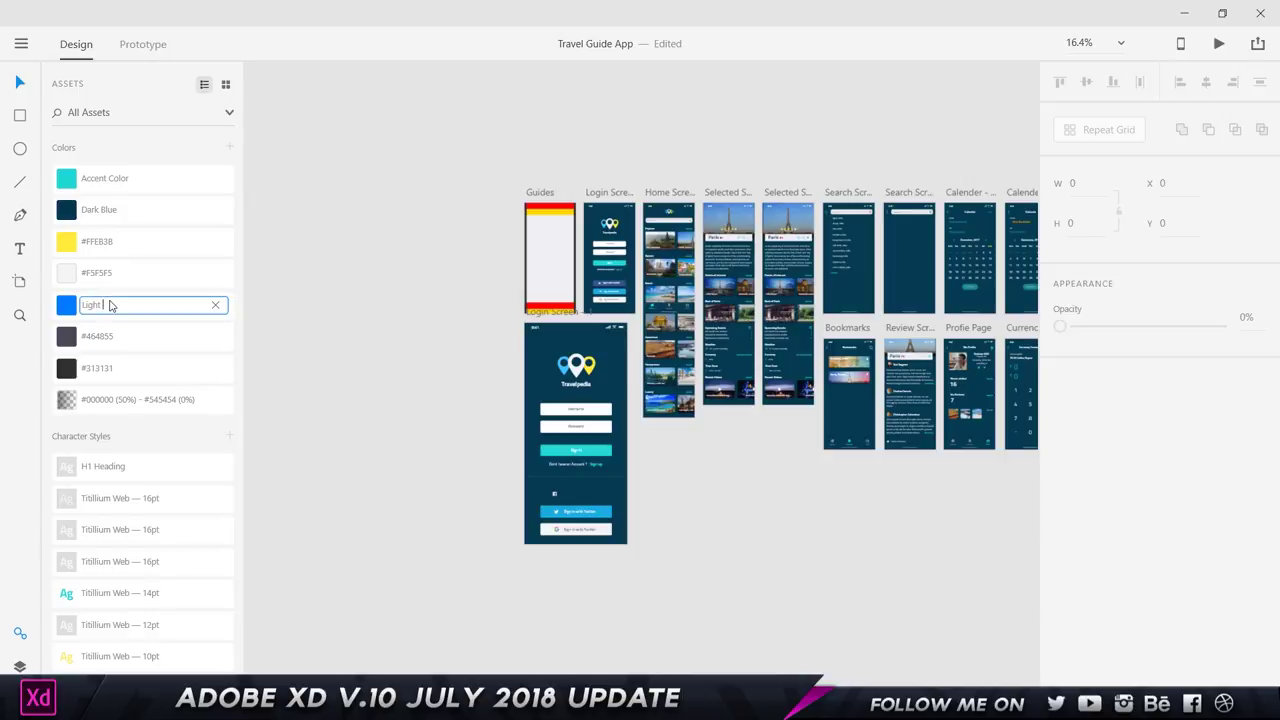
type("lue Color")
key("Return")
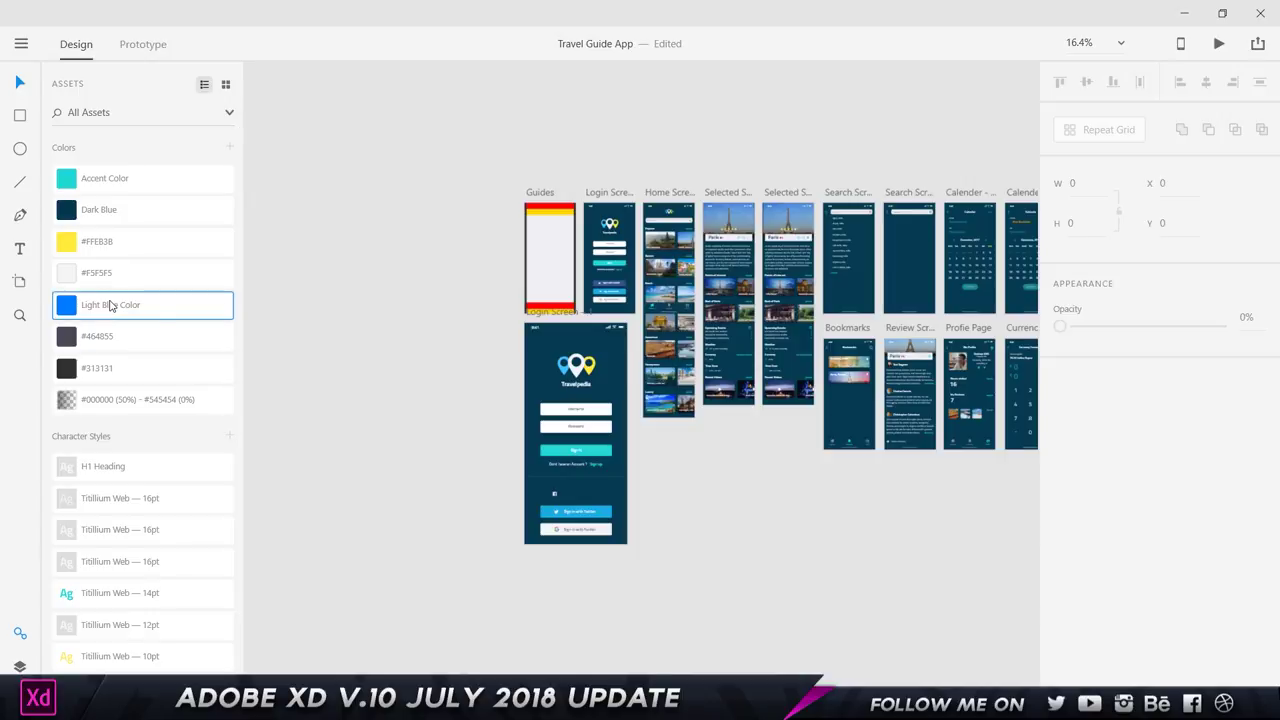
scroll(150, 320, "down", 2)
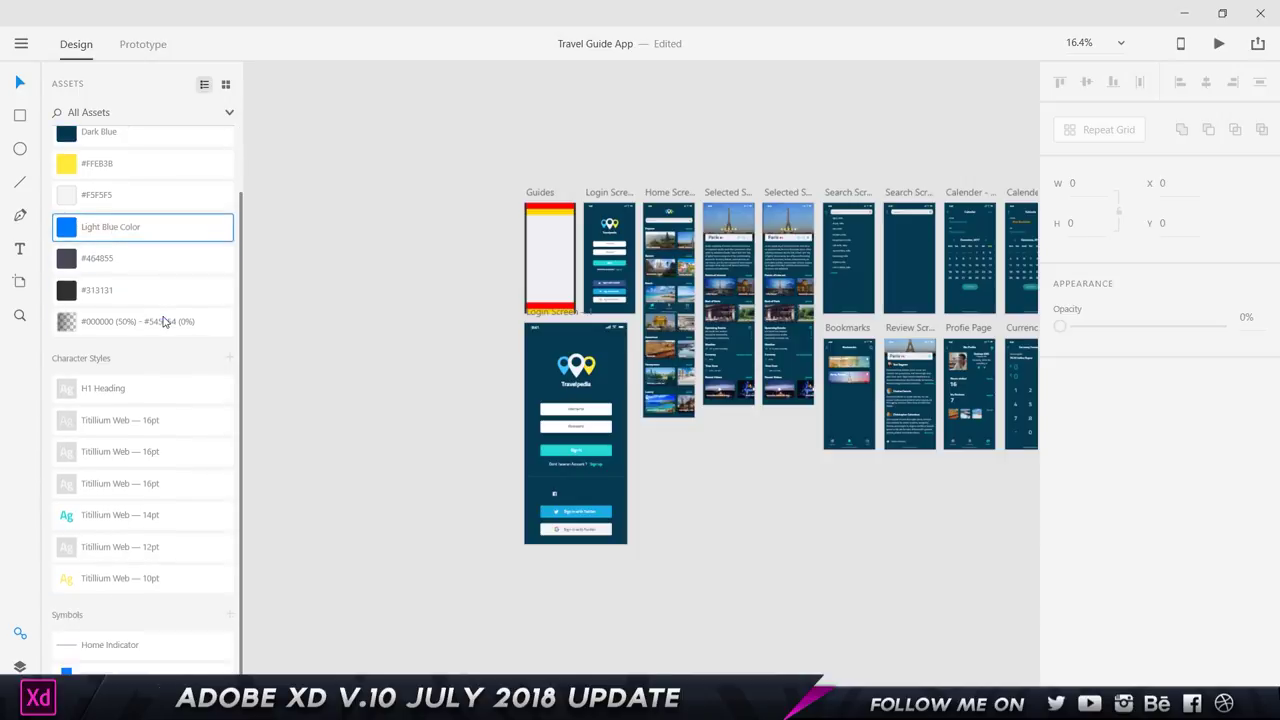
Rename the Titillium Web 14pt style 'Blue Font' and the 10pt style 'Yellow Font'
double_click(115, 511)
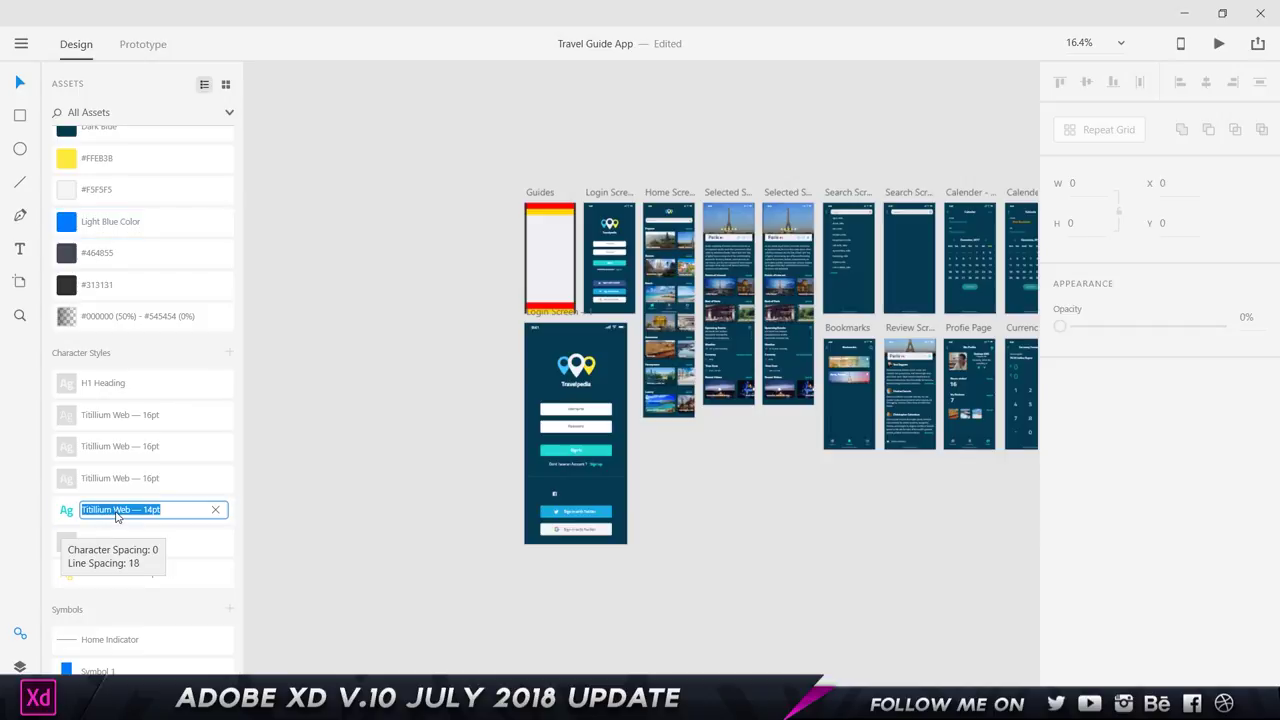
type("Vue")
key("BackSpace")
key("BackSpace")
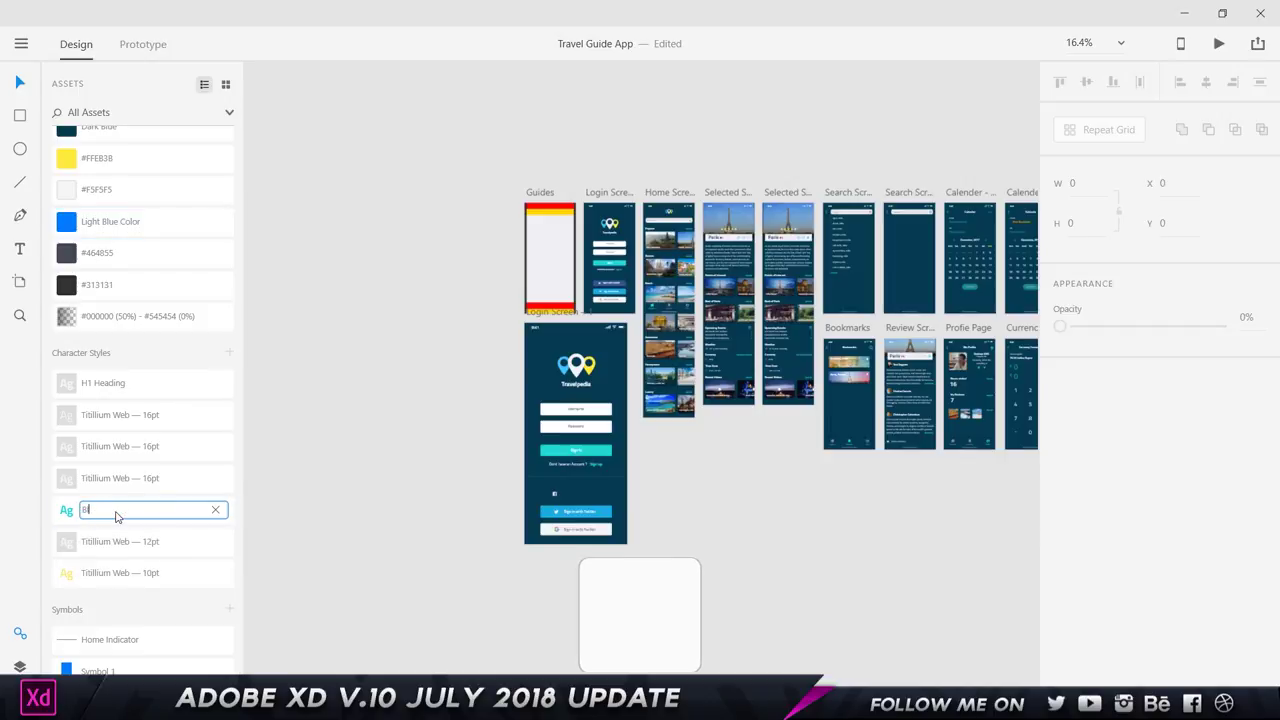
type("lue Font")
key("Return")
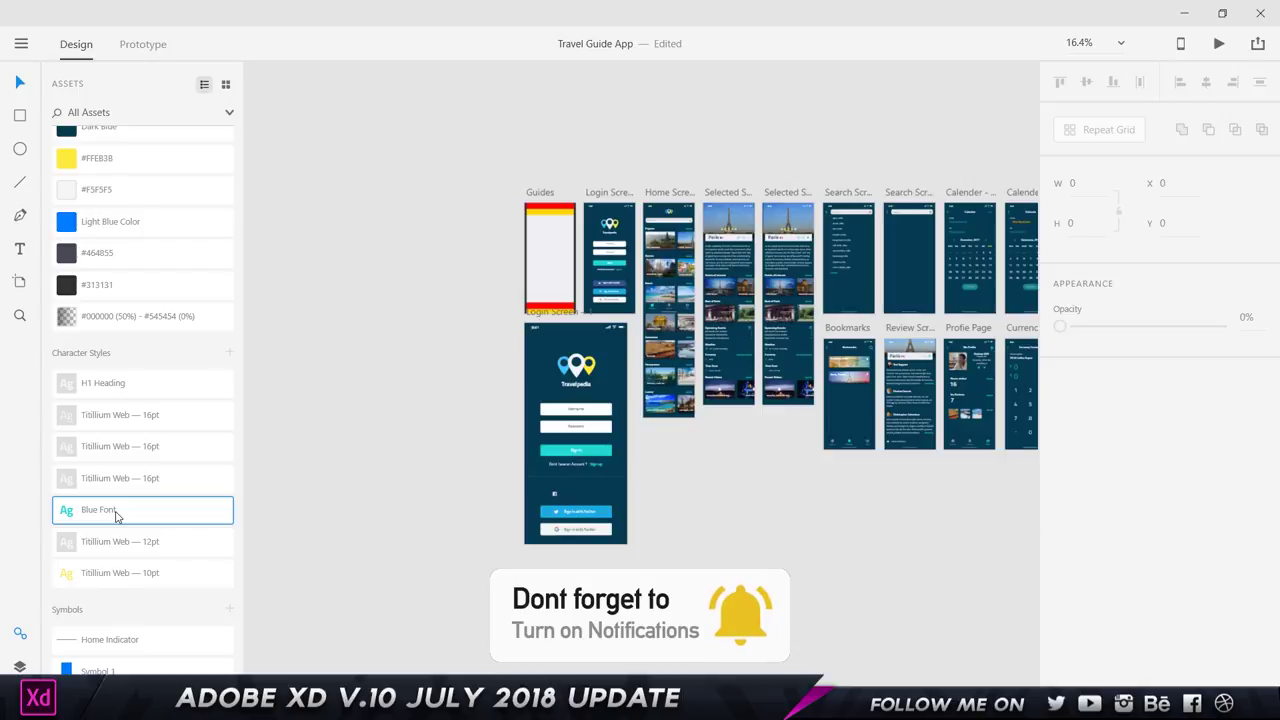
left_click(123, 573)
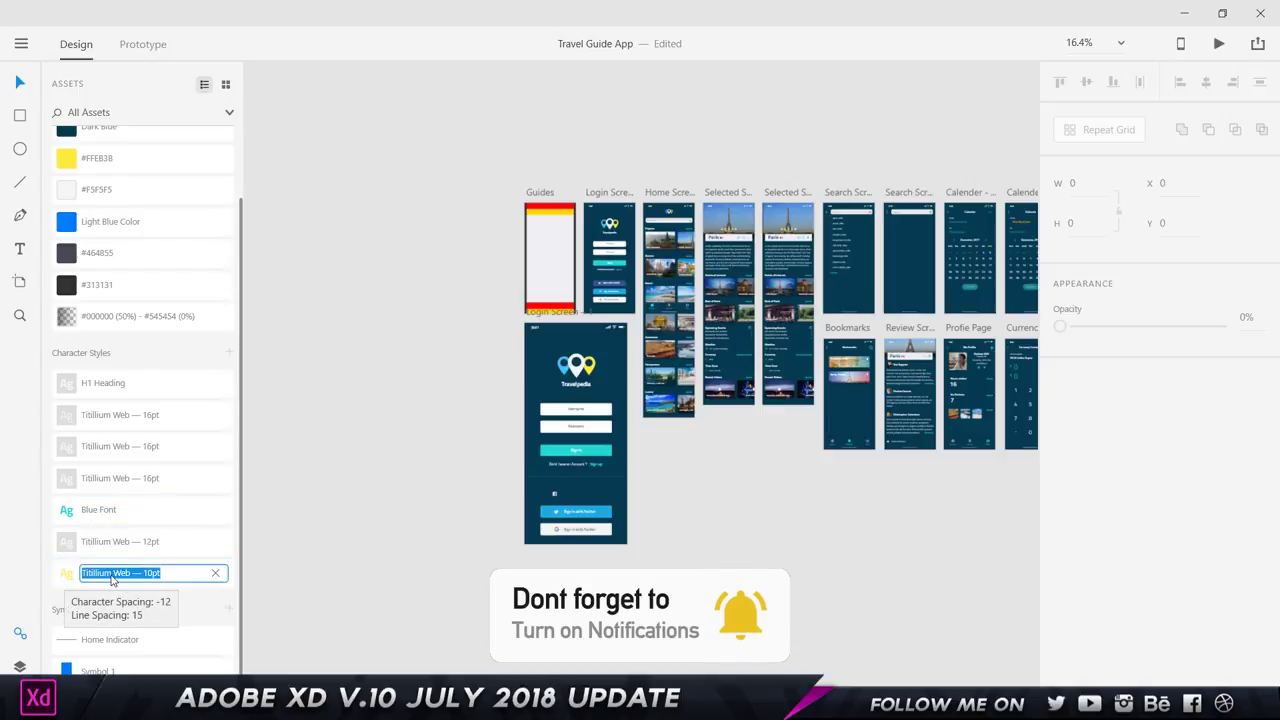
key("BackSpace")
type("Yellow")
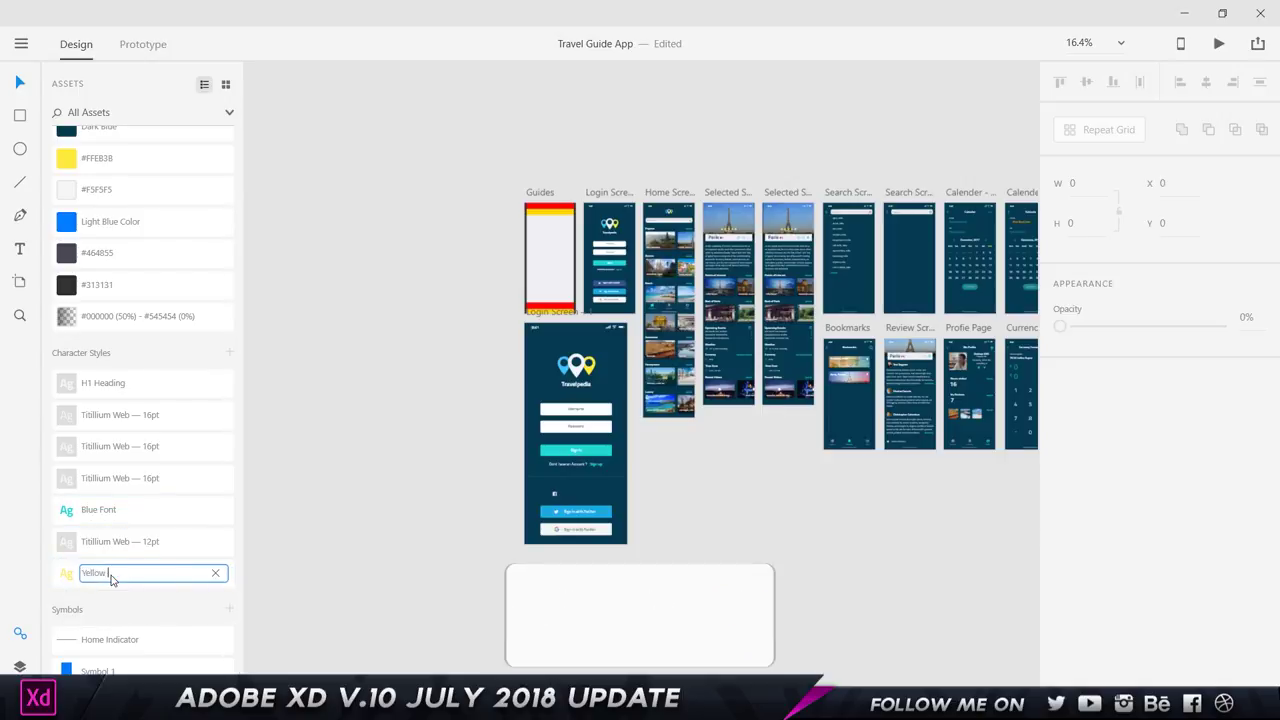
type(" Font")
key("Return")
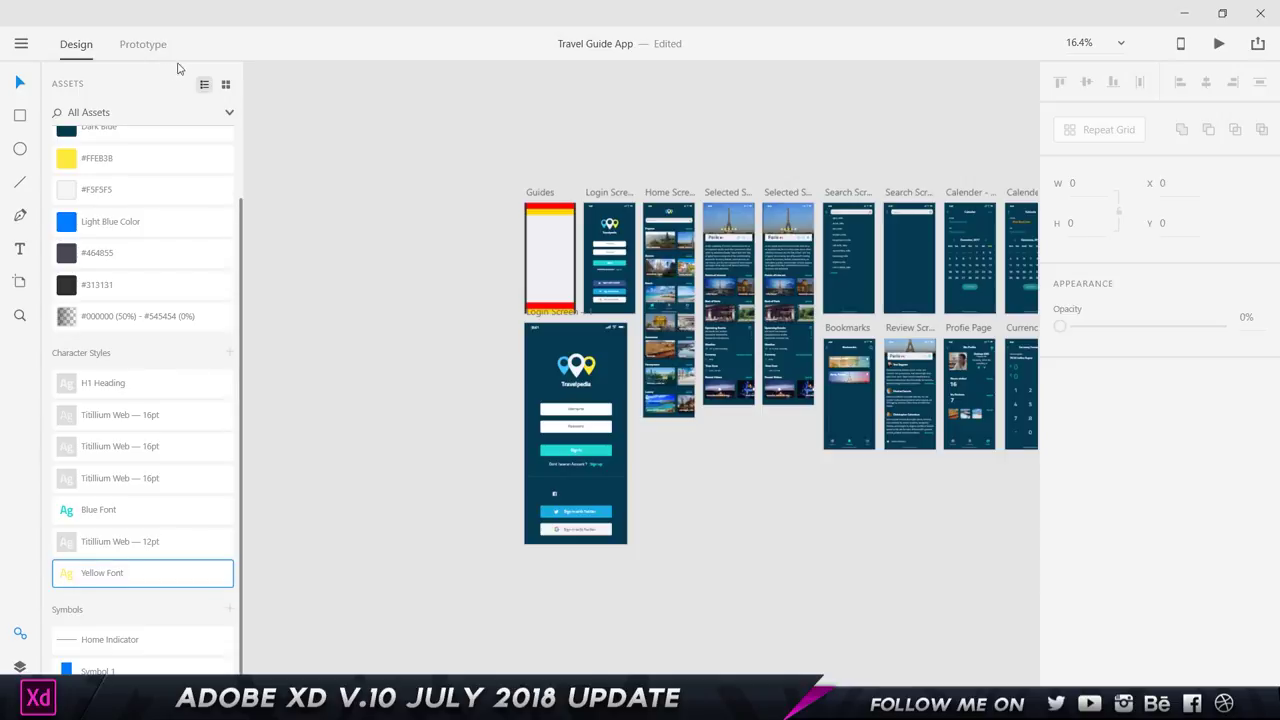
left_click(229, 112)
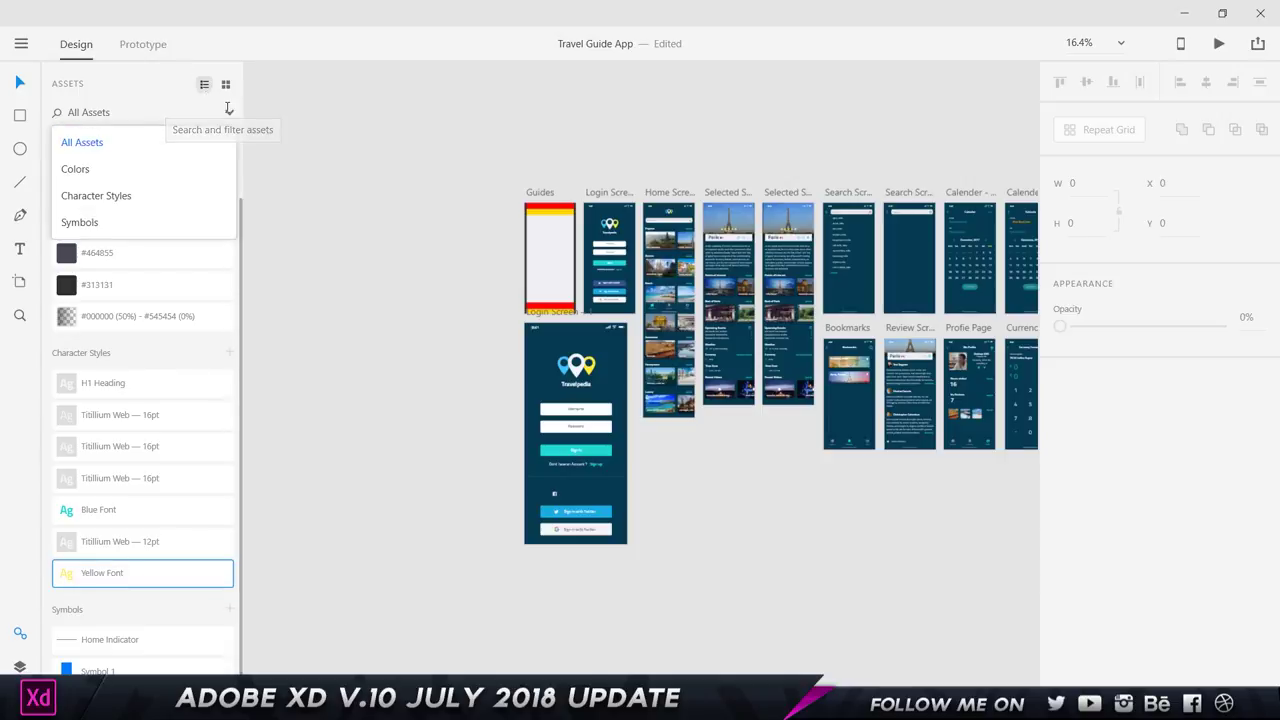
Search the assets for 'blue', clear the search, and toggle between grid and list views
left_click(128, 113)
left_click(94, 110)
type("blue")
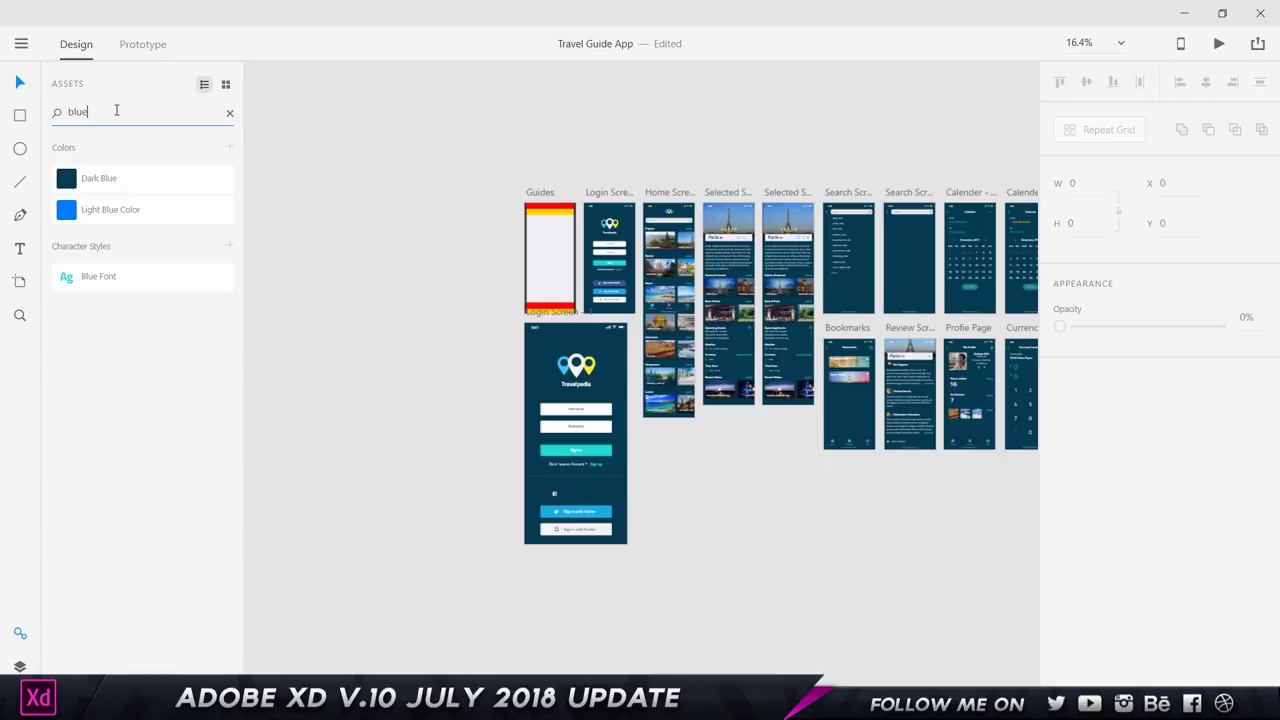
double_click(116, 110)
mouse_move(137, 195)
left_click(230, 113)
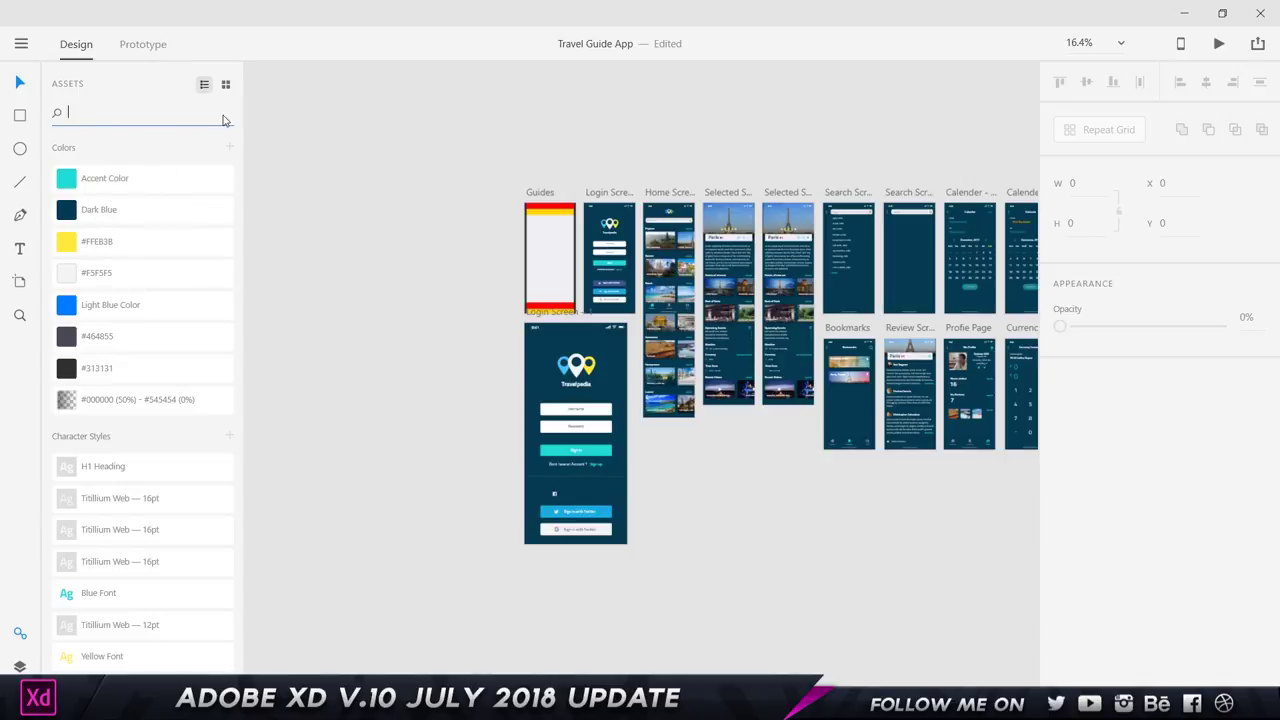
left_click(226, 85)
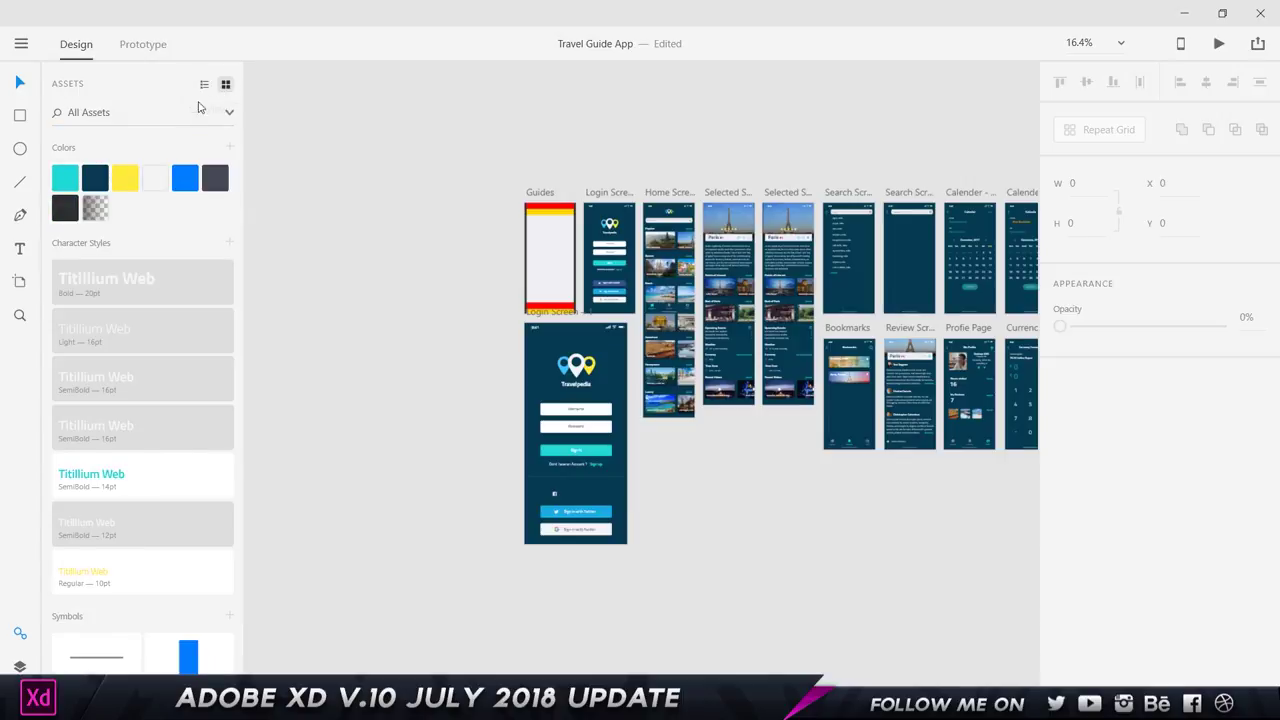
left_click(204, 84)
Filter the assets to Colors, then search 'color' and replace it with 'blue'
left_click(229, 112)
left_click(124, 170)
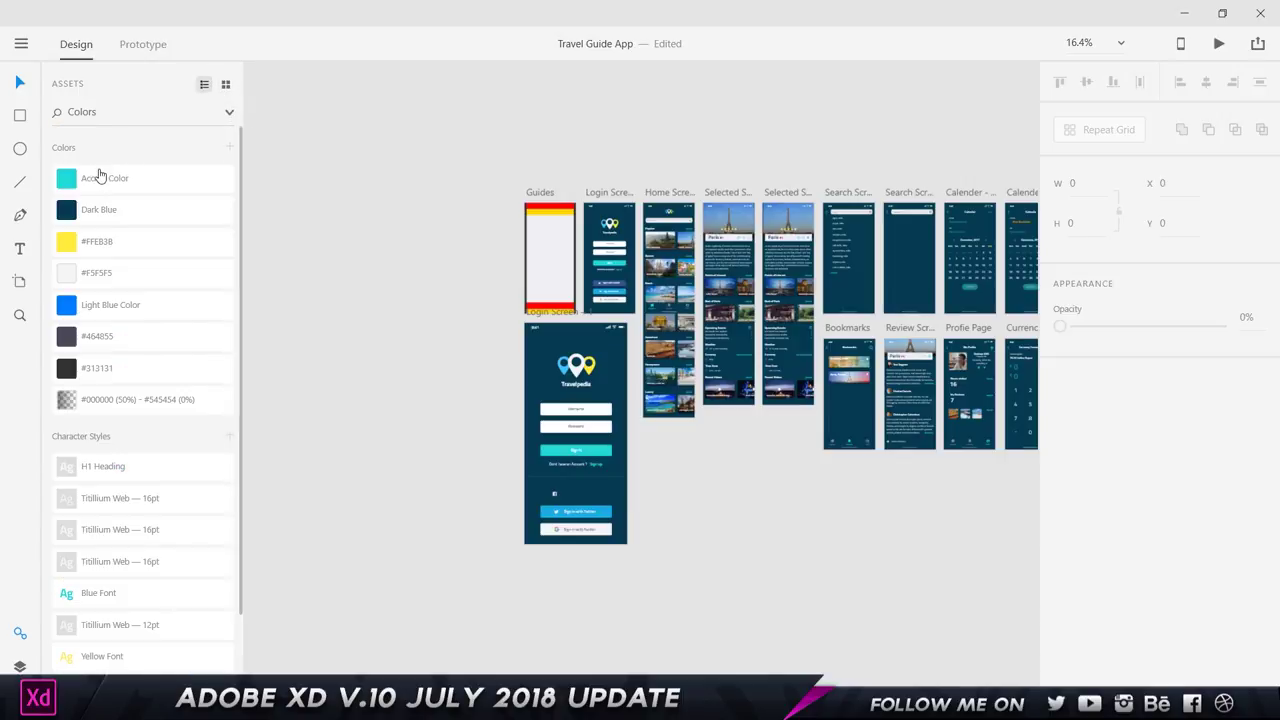
left_click(114, 116)
type("color")
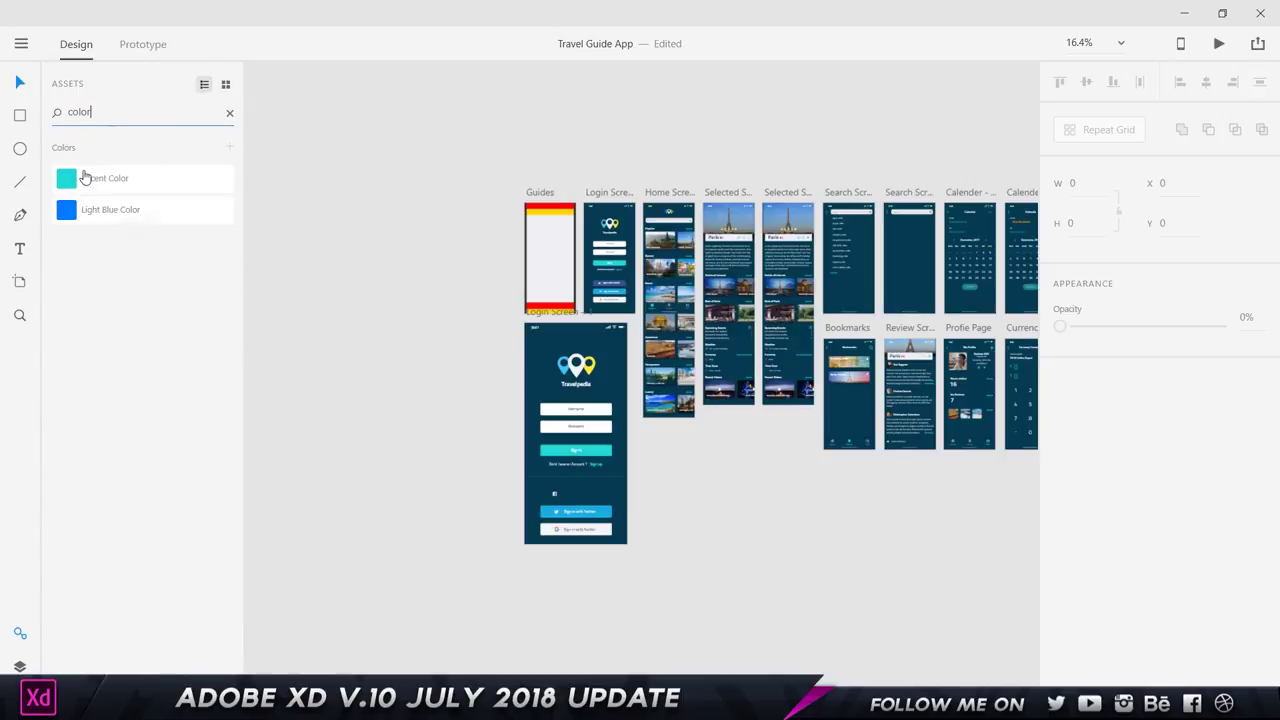
mouse_move(138, 180)
key("ctrl+a")
type("blue")
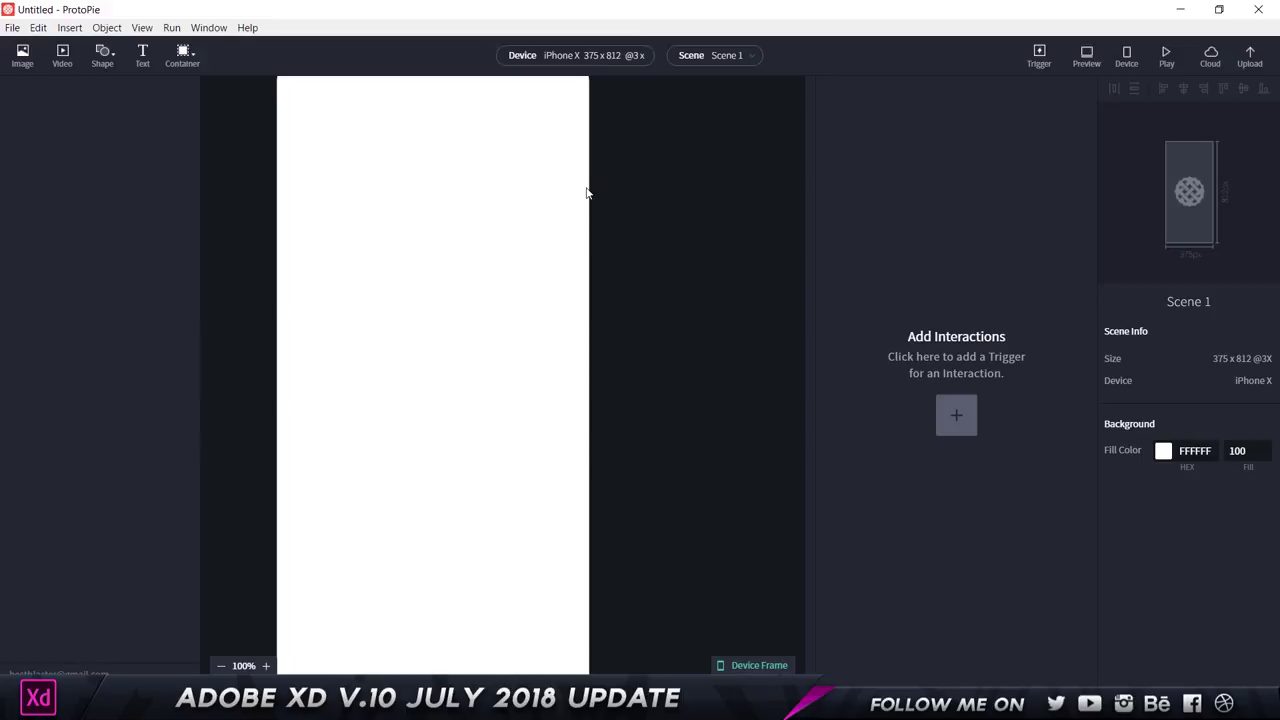
Set Scene 1's device to a Custom 375 × 812 size at density 1
left_click(605, 56)
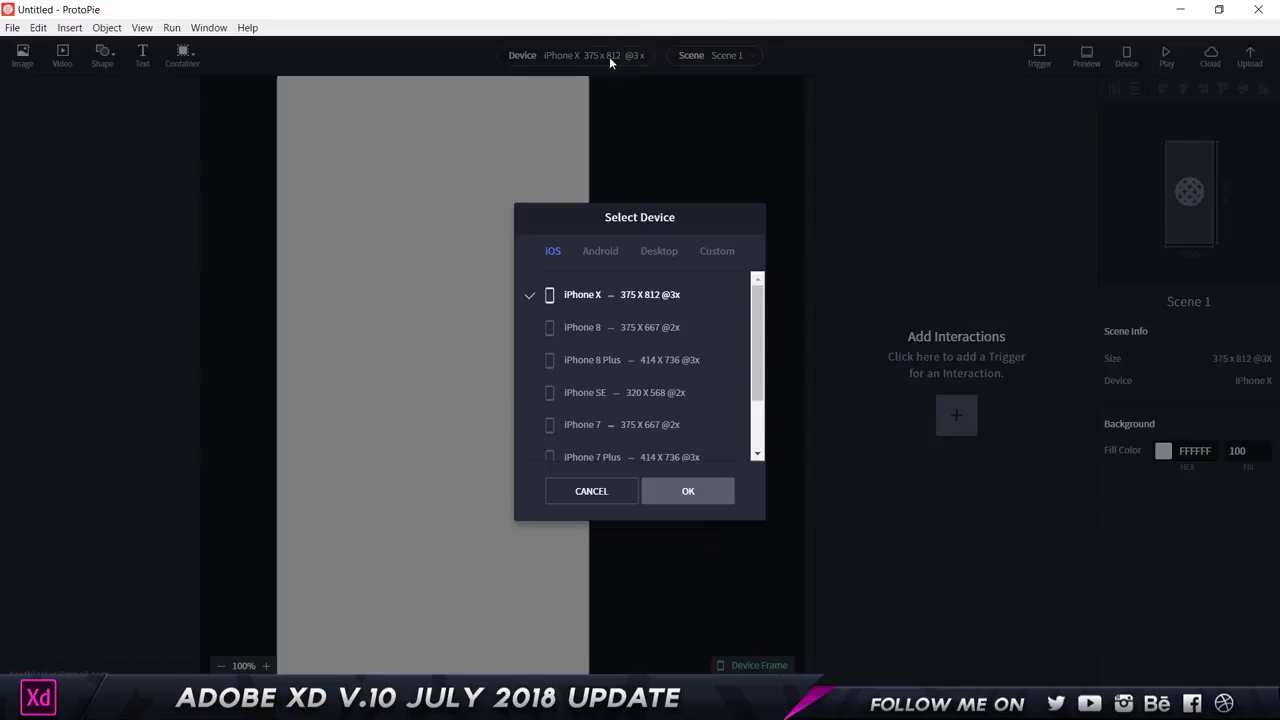
left_click(620, 297)
left_click(717, 251)
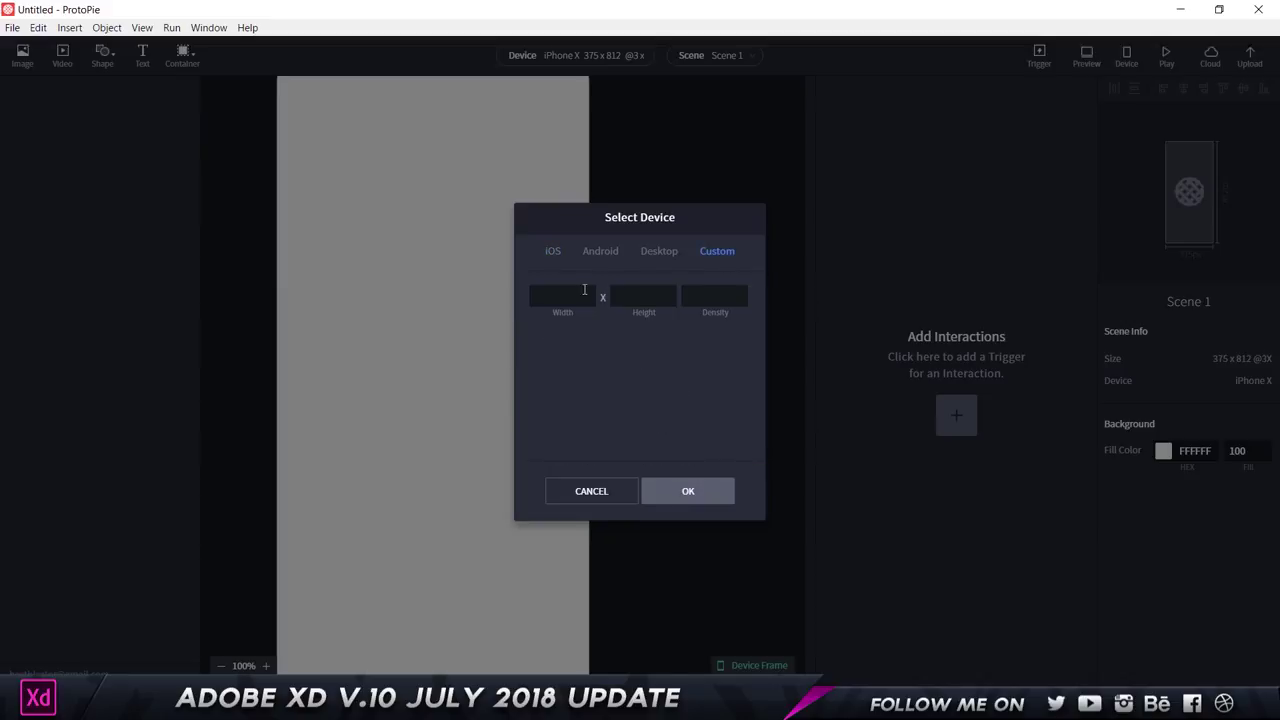
left_click(553, 251)
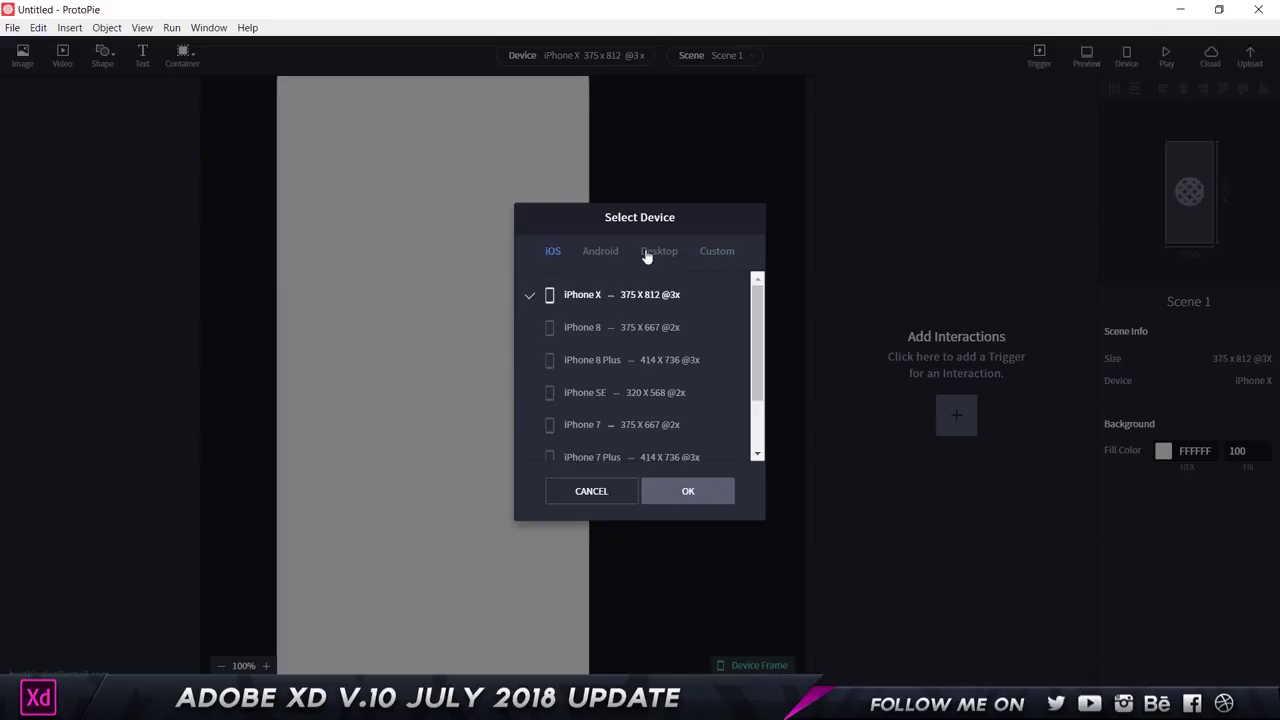
left_click(717, 251)
left_click(562, 299)
type("375")
key("Tab")
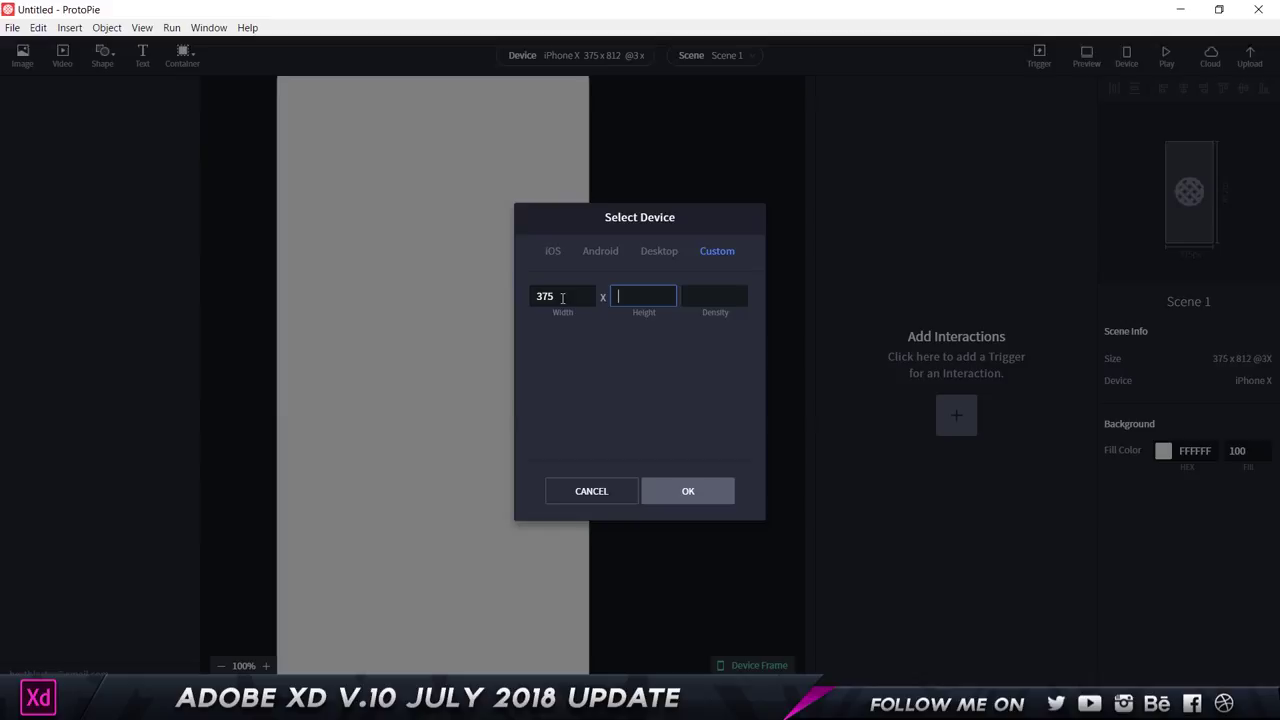
type("812")
key("Tab")
type("1")
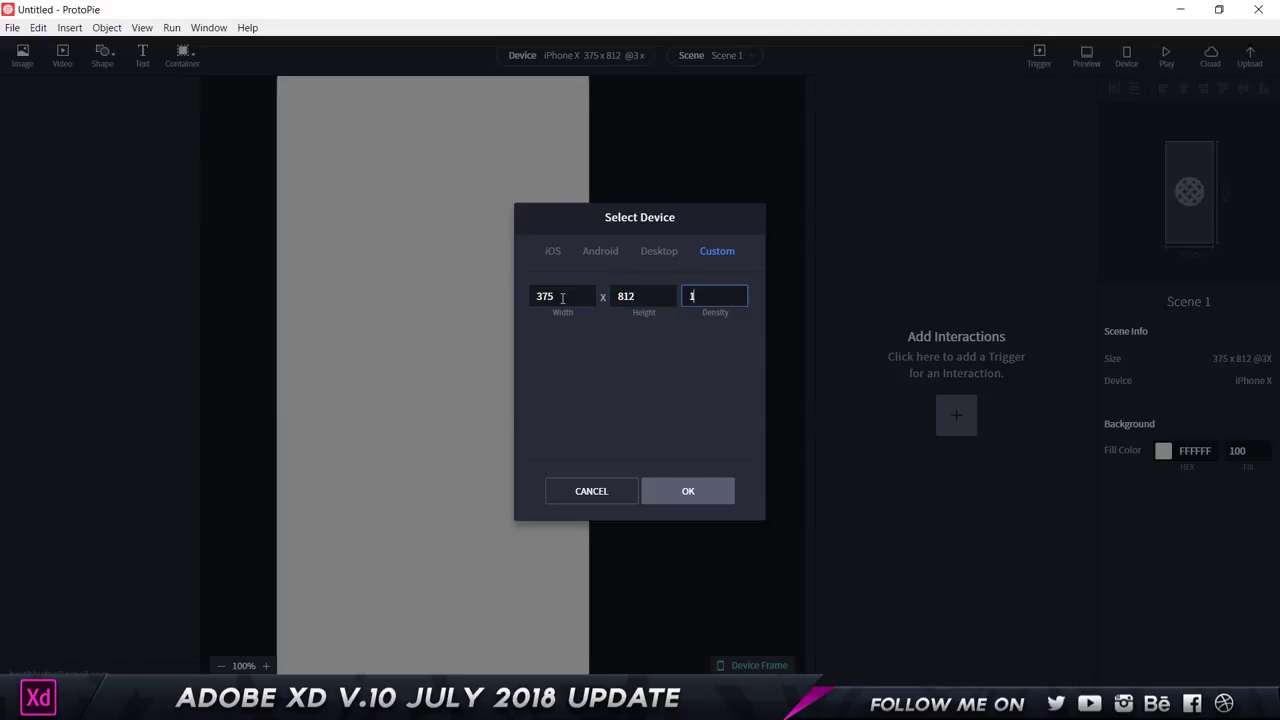
left_click(692, 491)
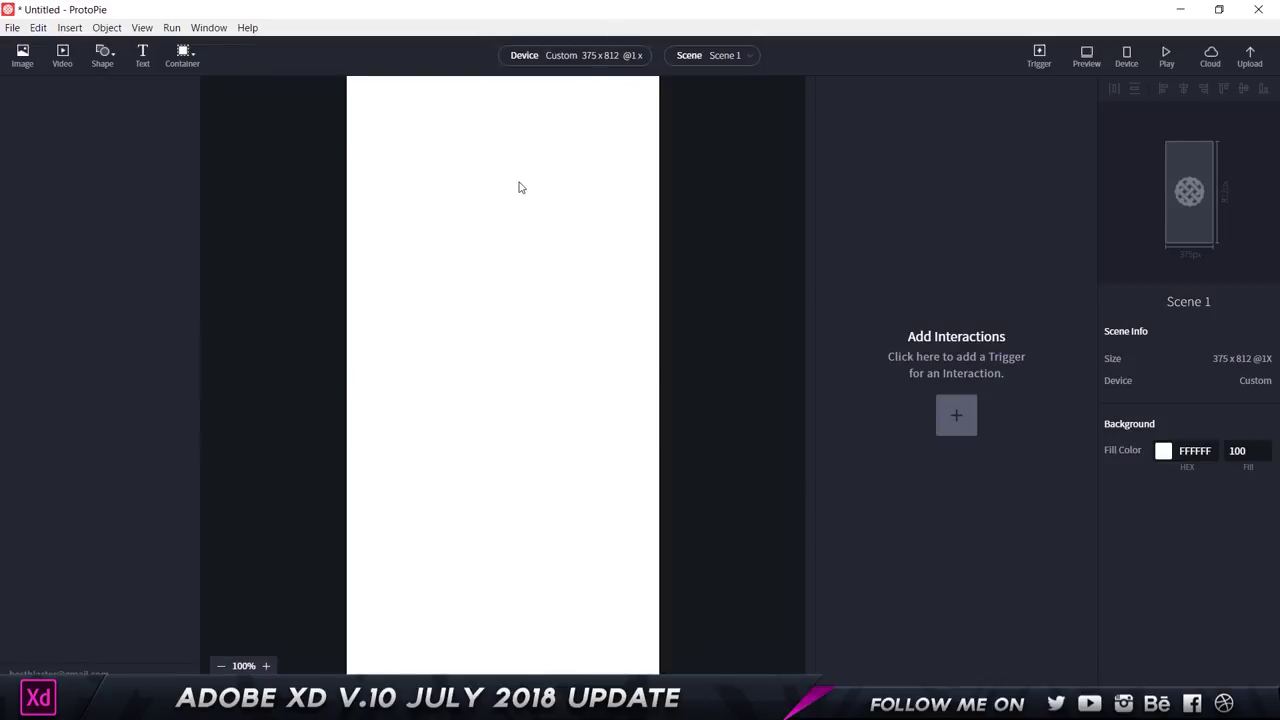
left_click(17, 30)
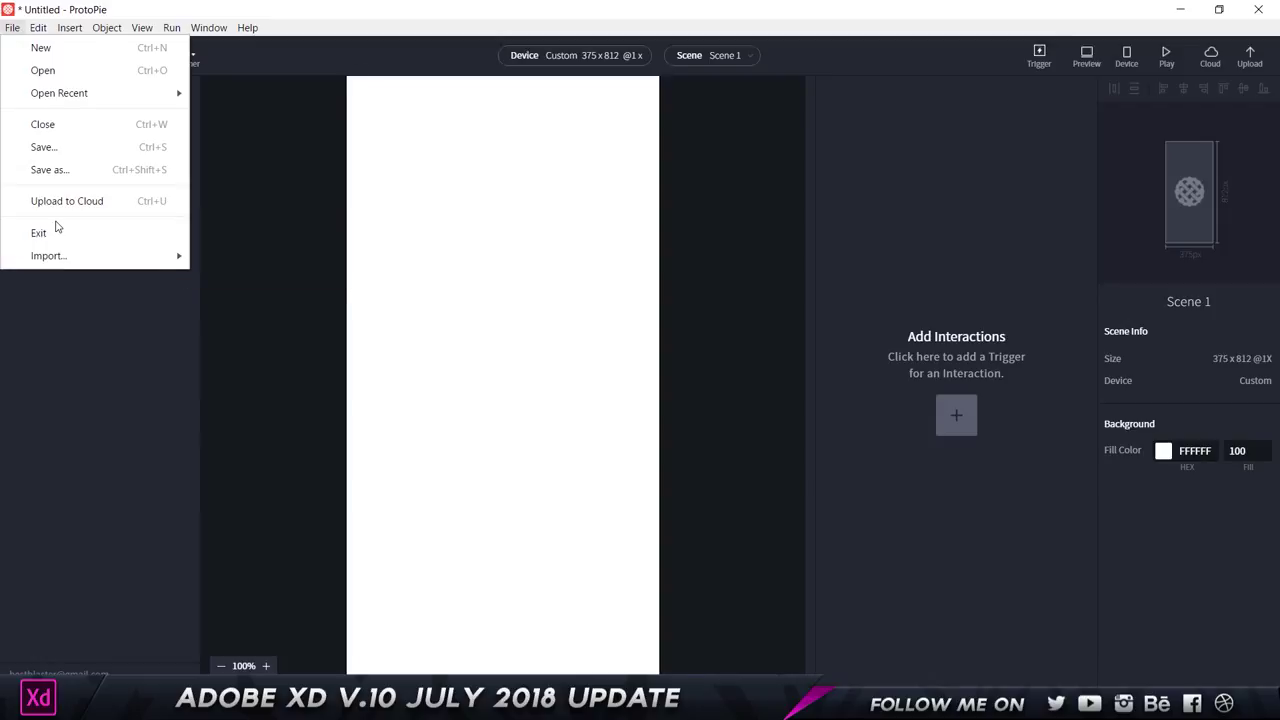
mouse_move(58, 260)
left_click(233, 254)
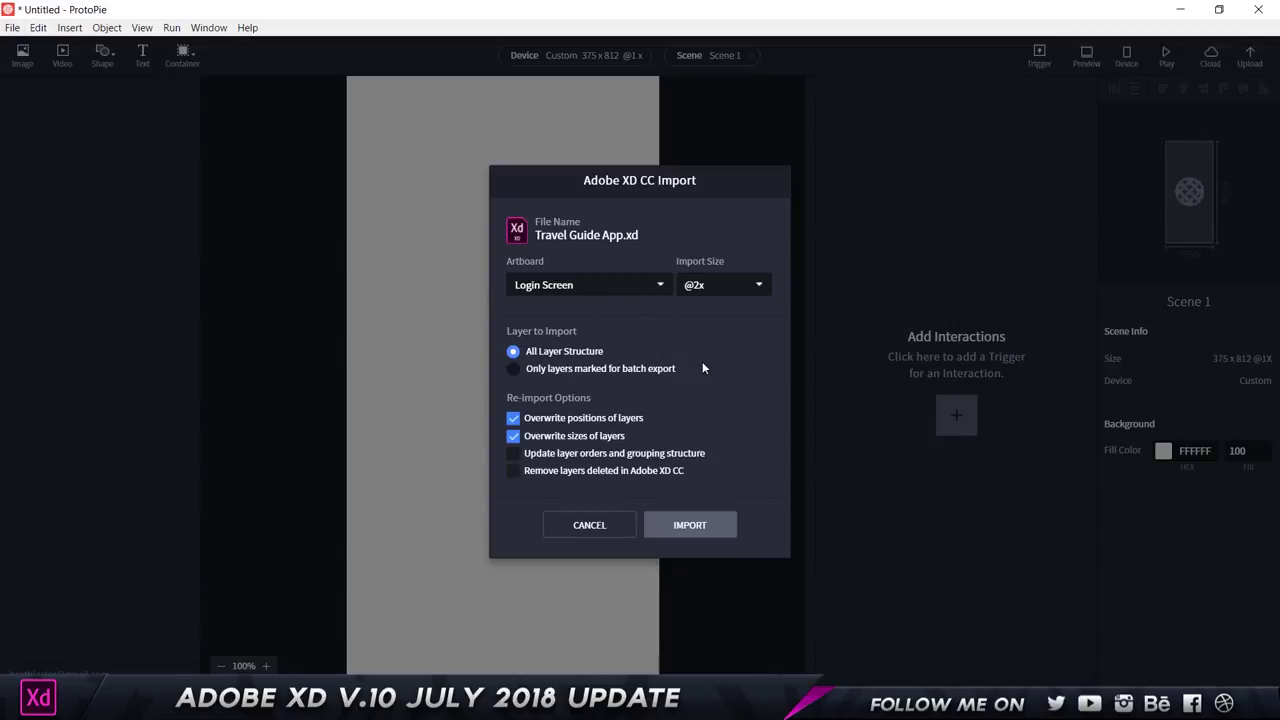
left_click(736, 285)
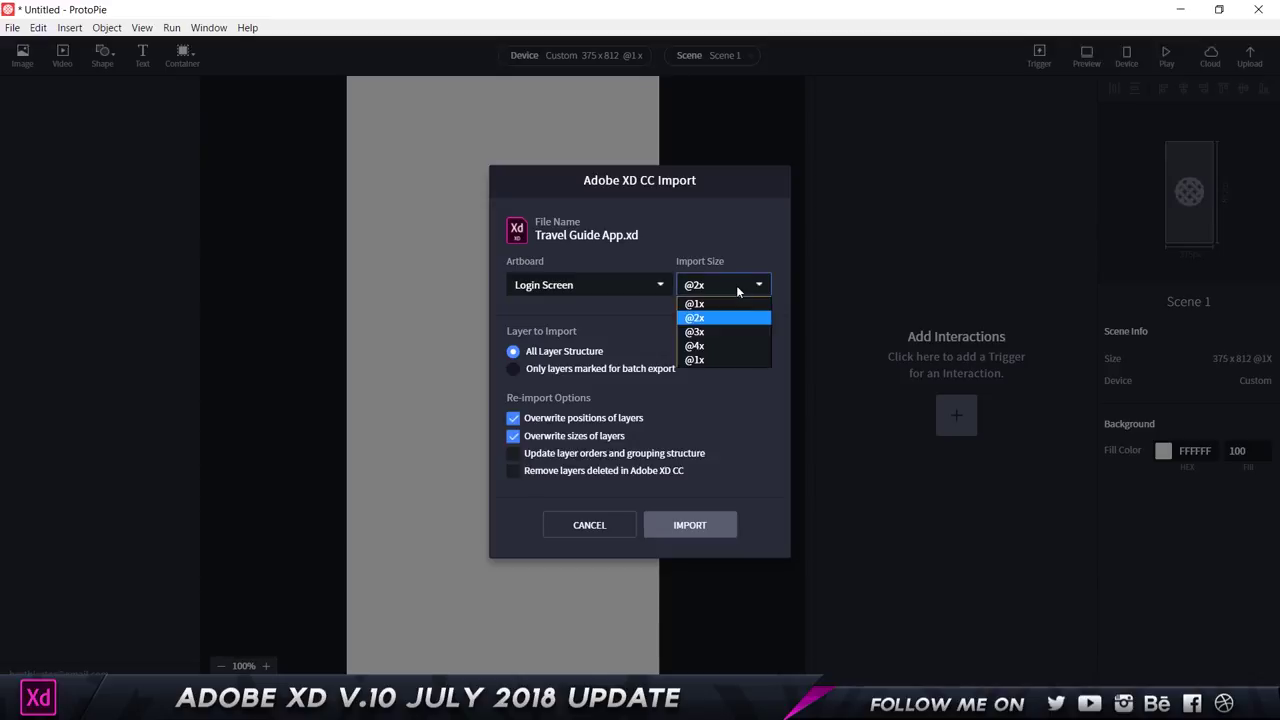
left_click(733, 304)
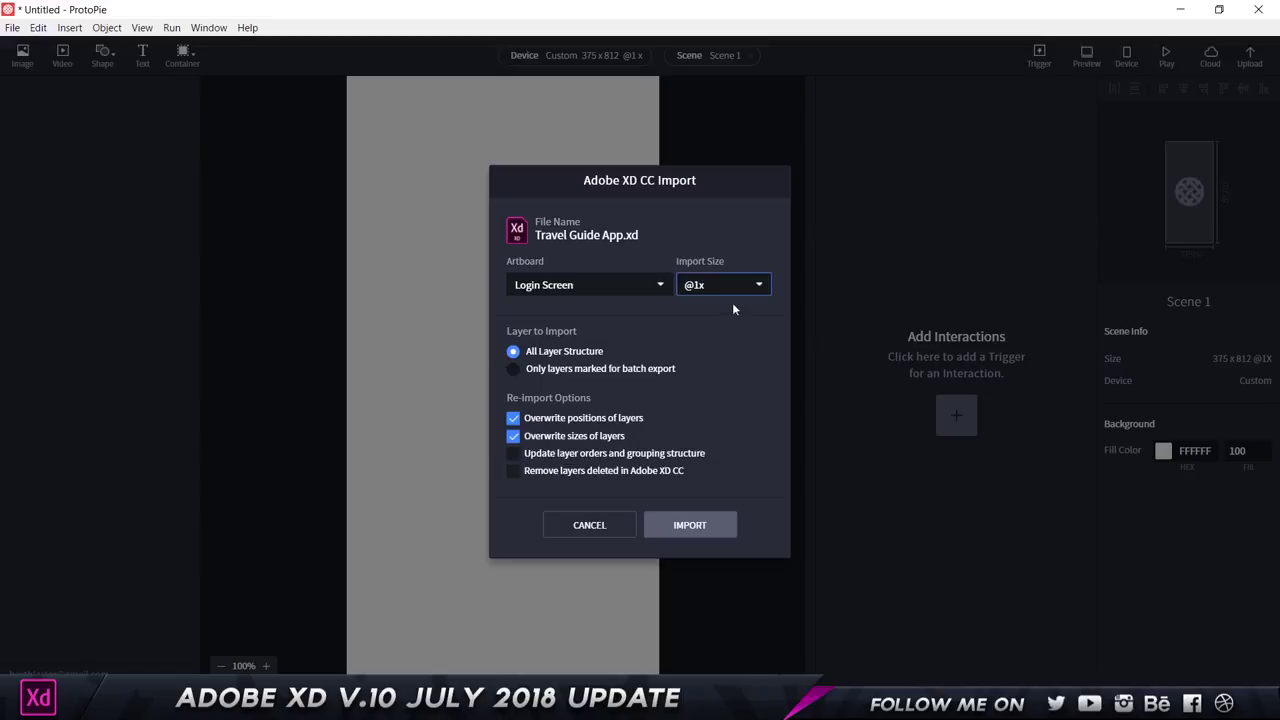
left_click(691, 526)
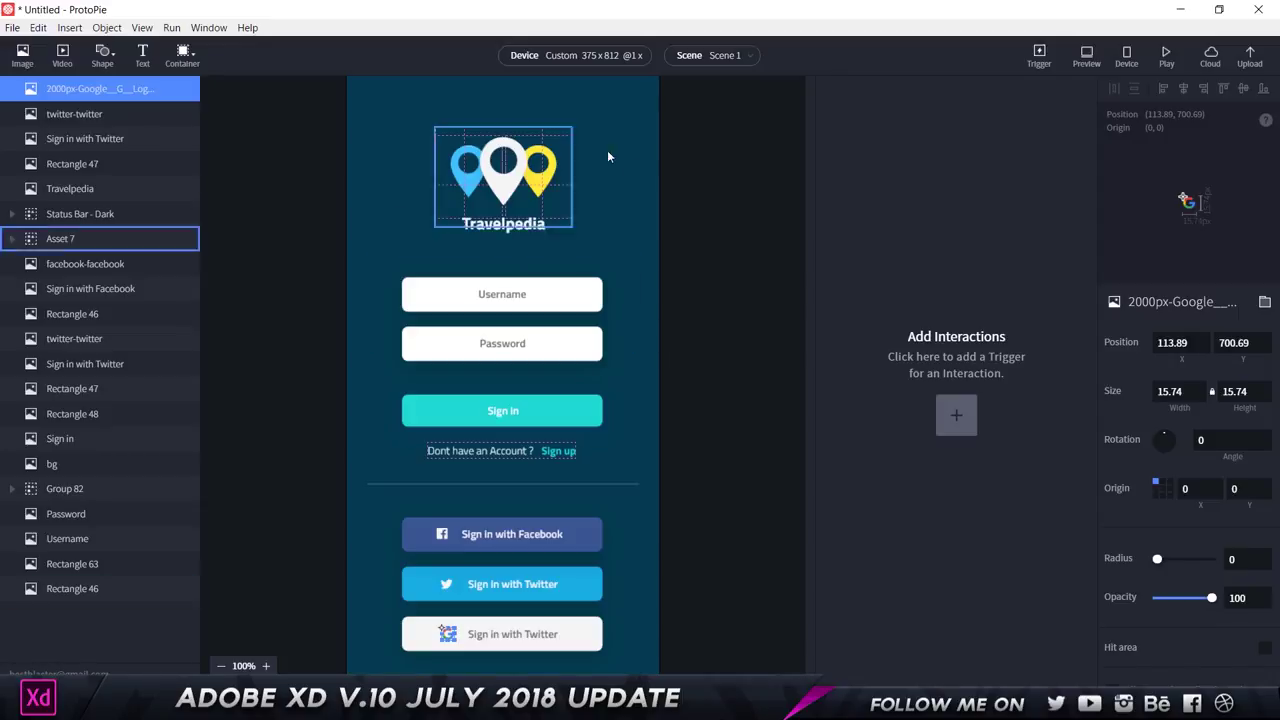
left_click(515, 173)
left_click(621, 307)
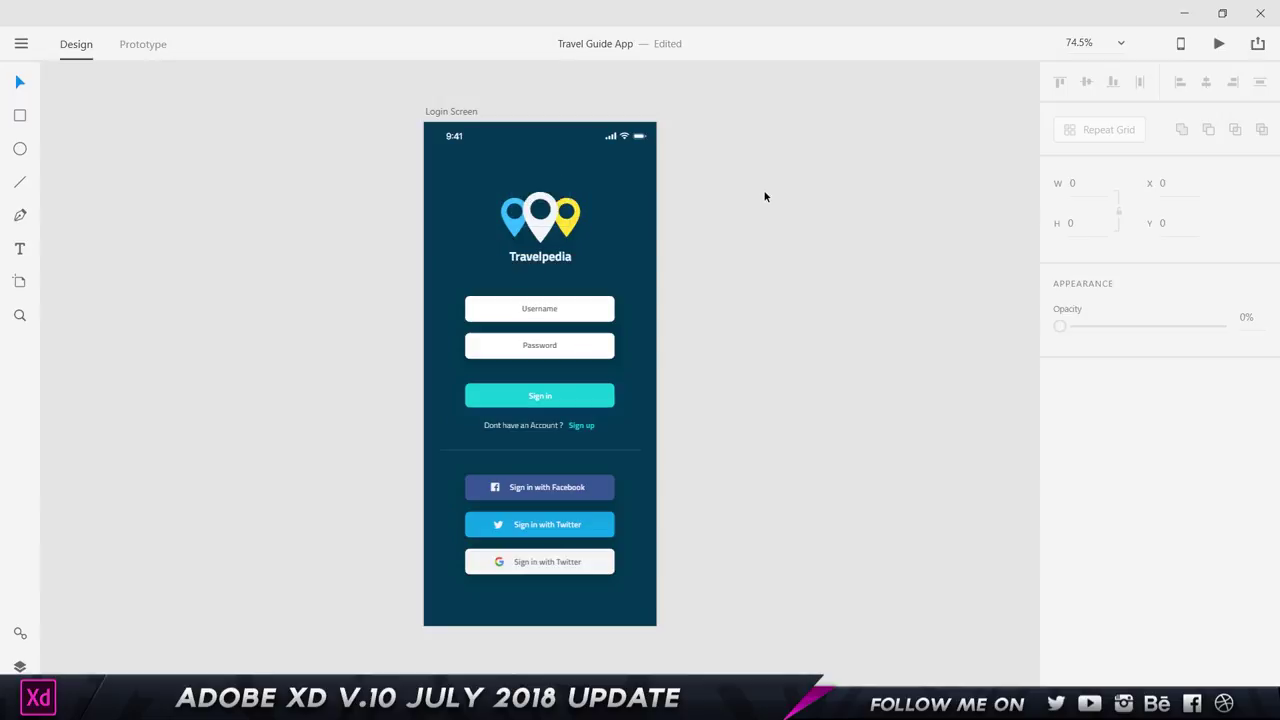
Select the Login Screen artboard and open Publish Design Specs for Travel Guide App
left_click(460, 112)
left_click(1258, 43)
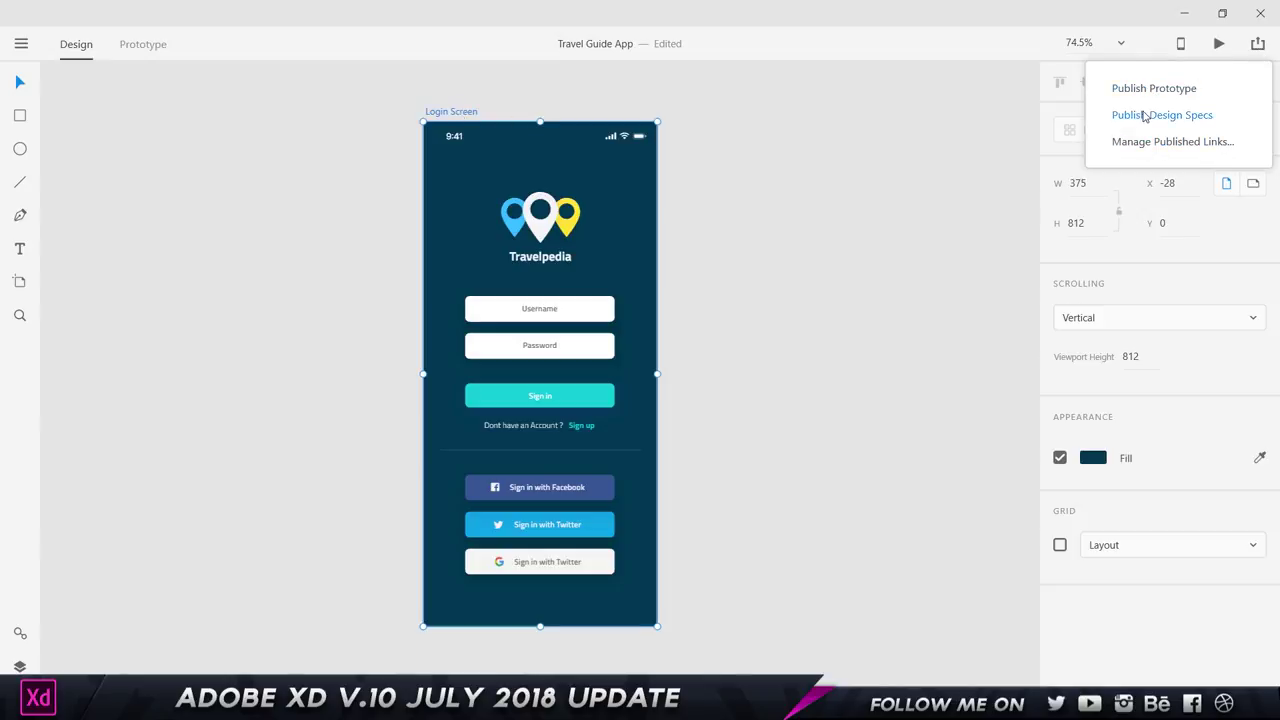
left_click(1145, 116)
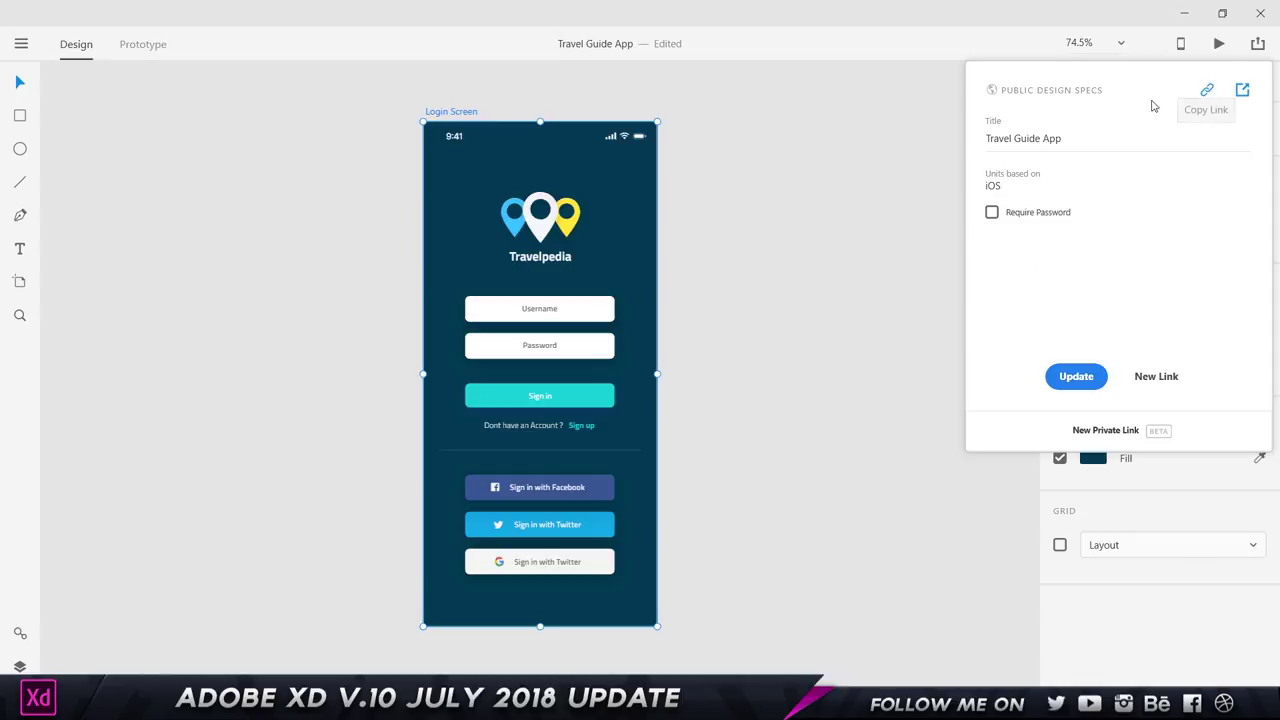
Turn on Require Password for the design specs, try a password, then clear the field
left_click(1032, 214)
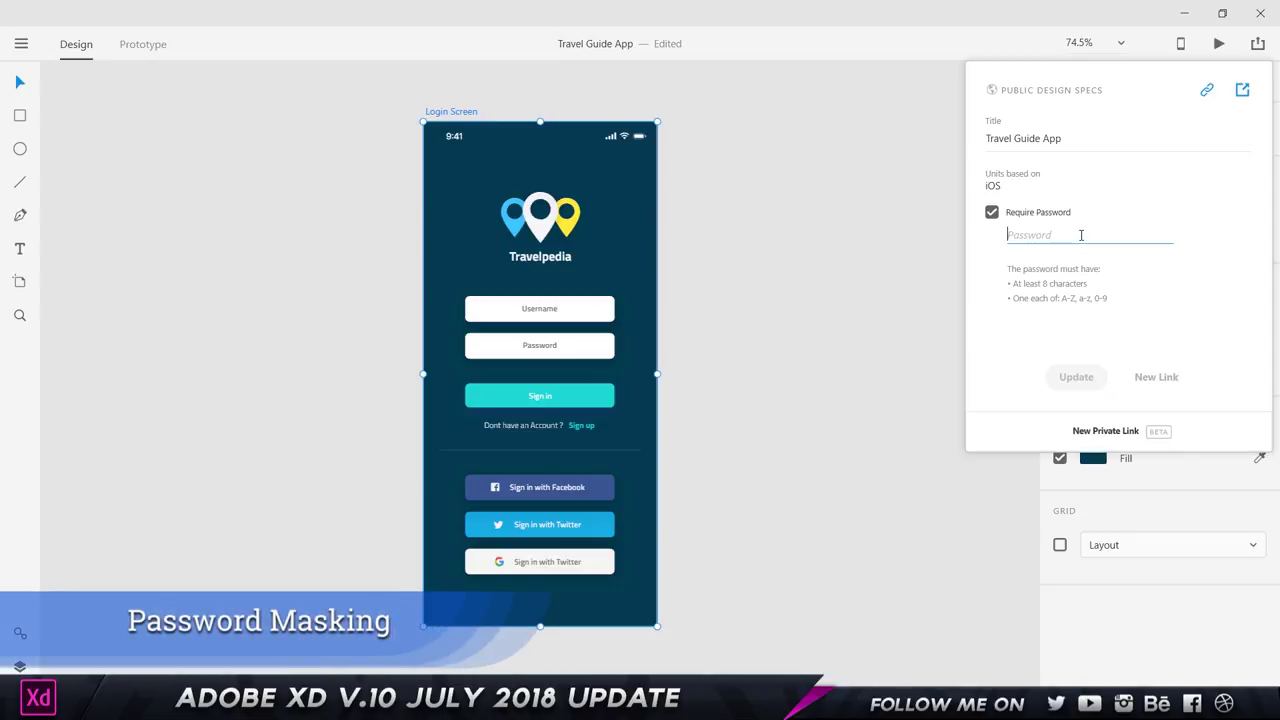
type("••••••••••••")
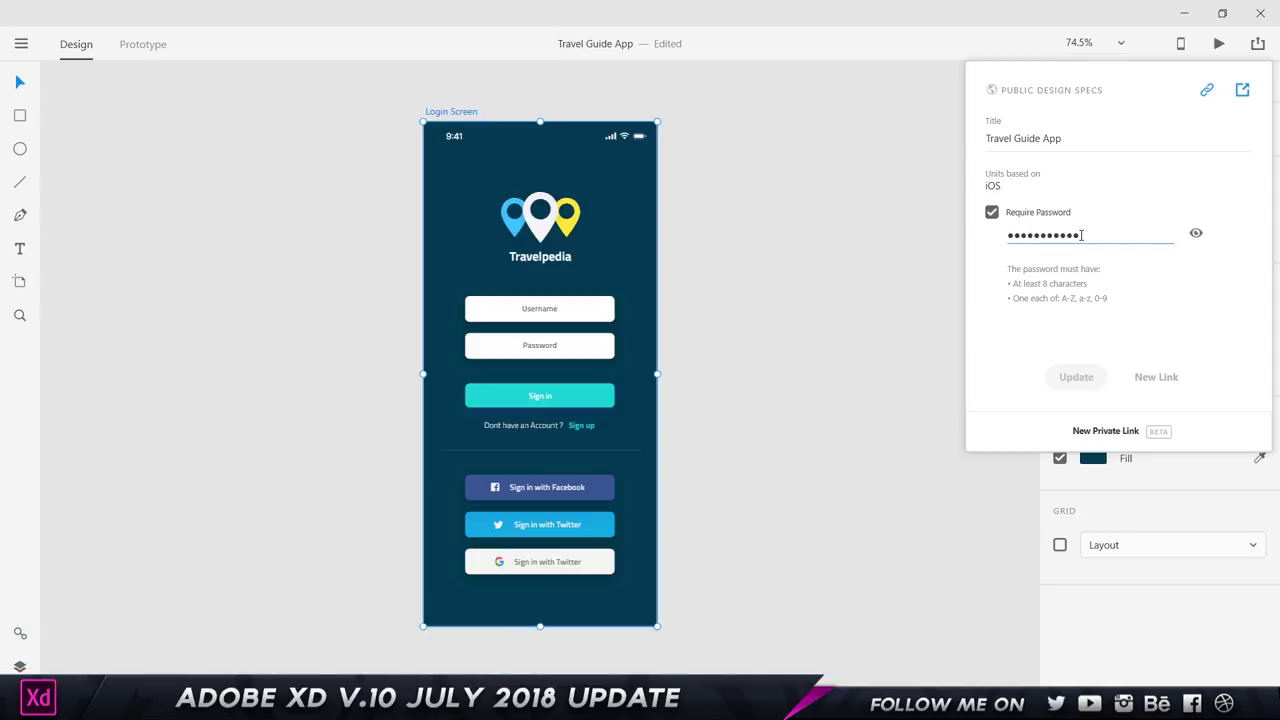
left_click(1195, 235)
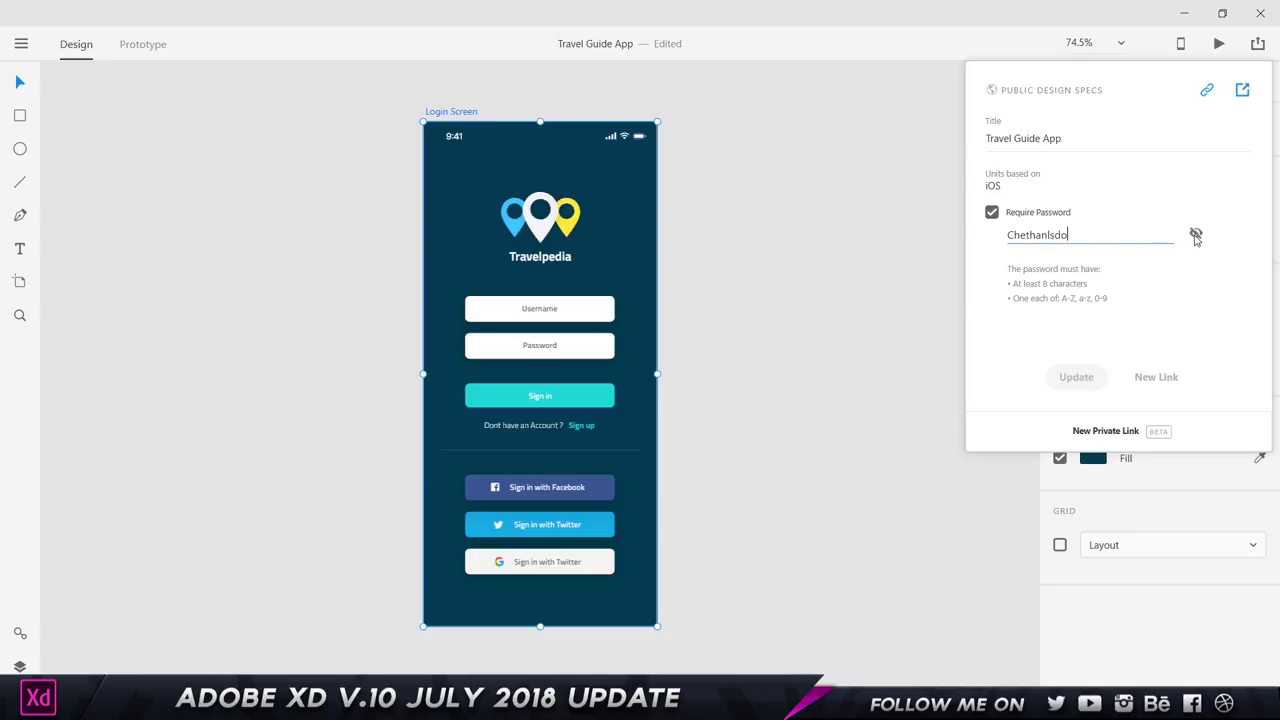
left_click(1195, 235)
key("ctrl+a")
key("BackSpace")
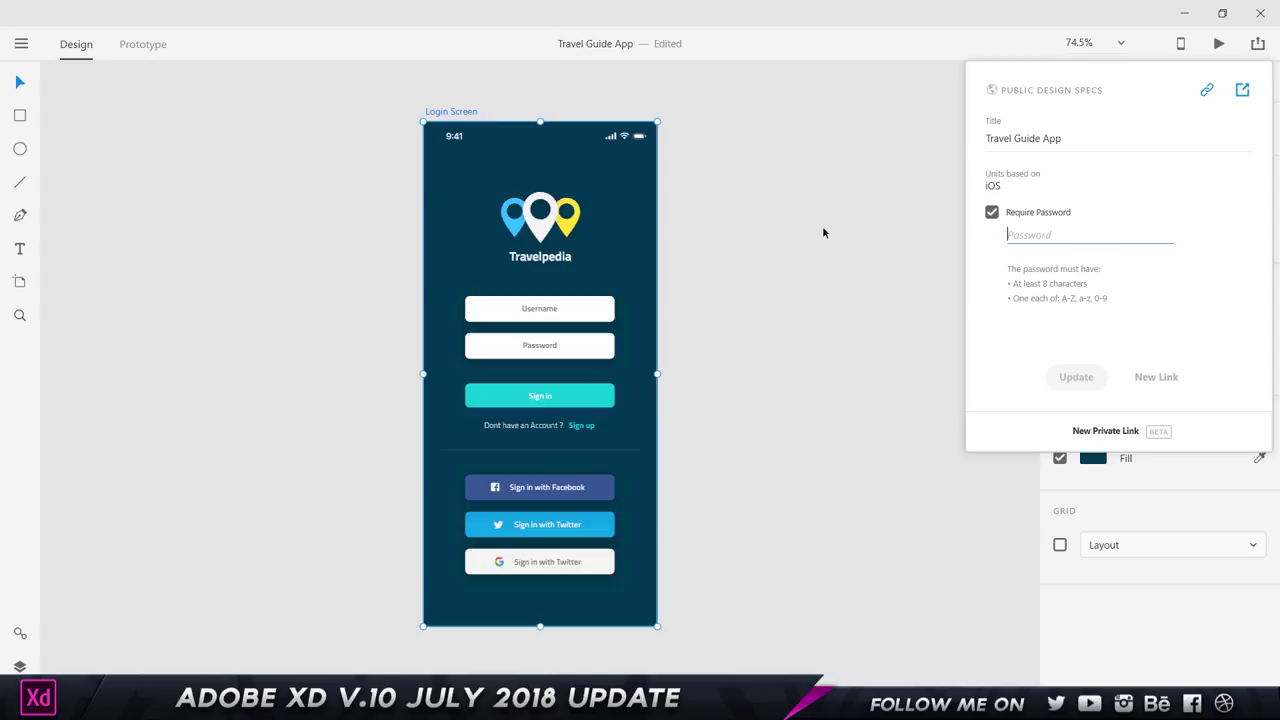
left_click(1208, 92)
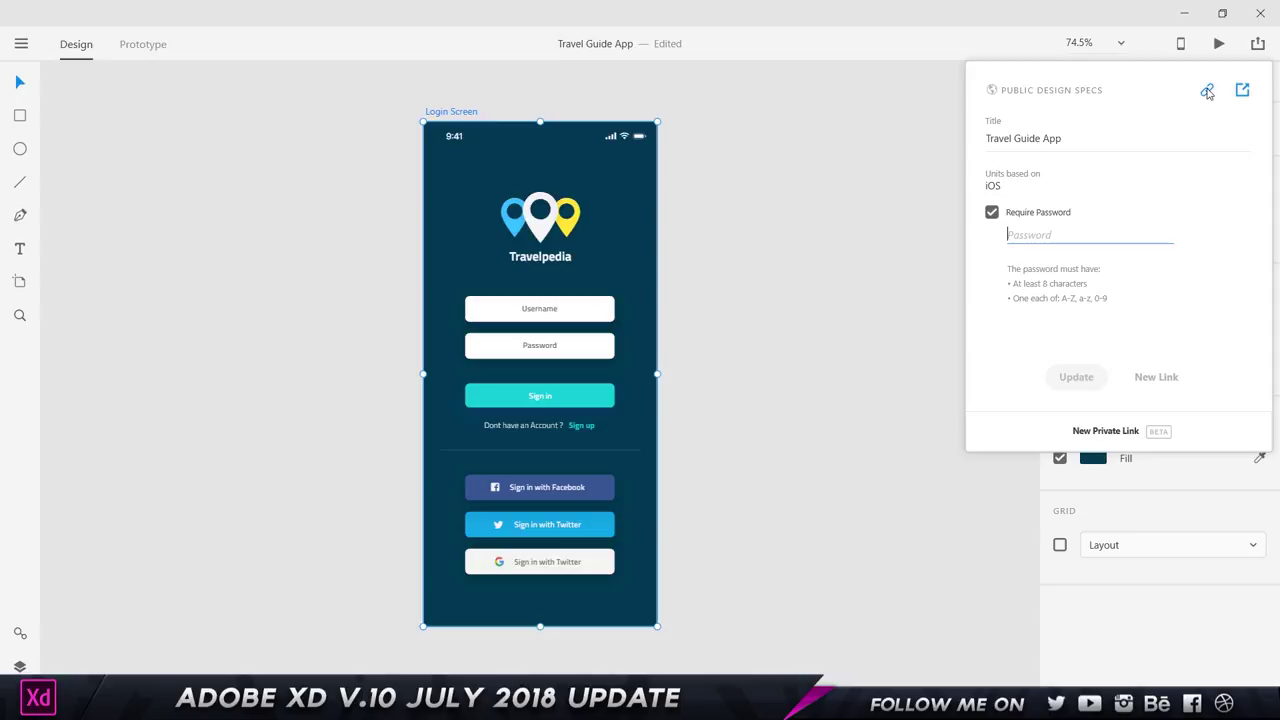
Copy the specs link and show the Login Screen spec's comments in the browser
left_click(1208, 92)
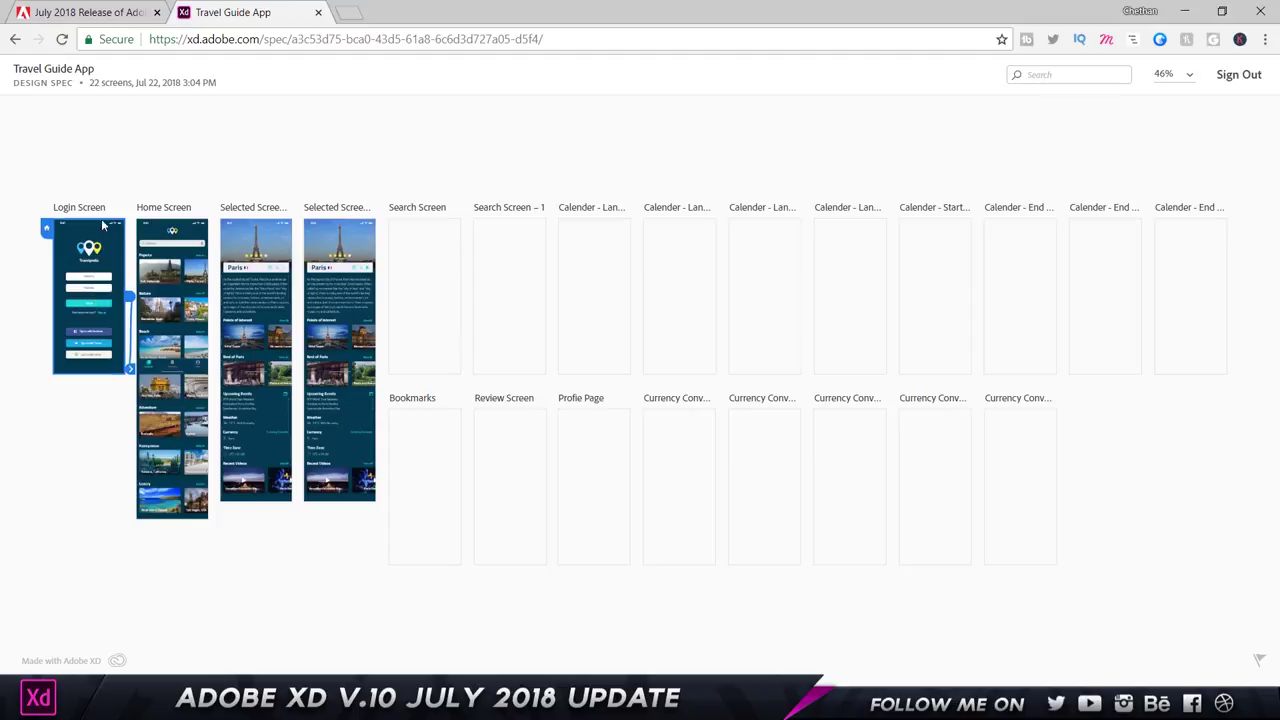
left_click(86, 257)
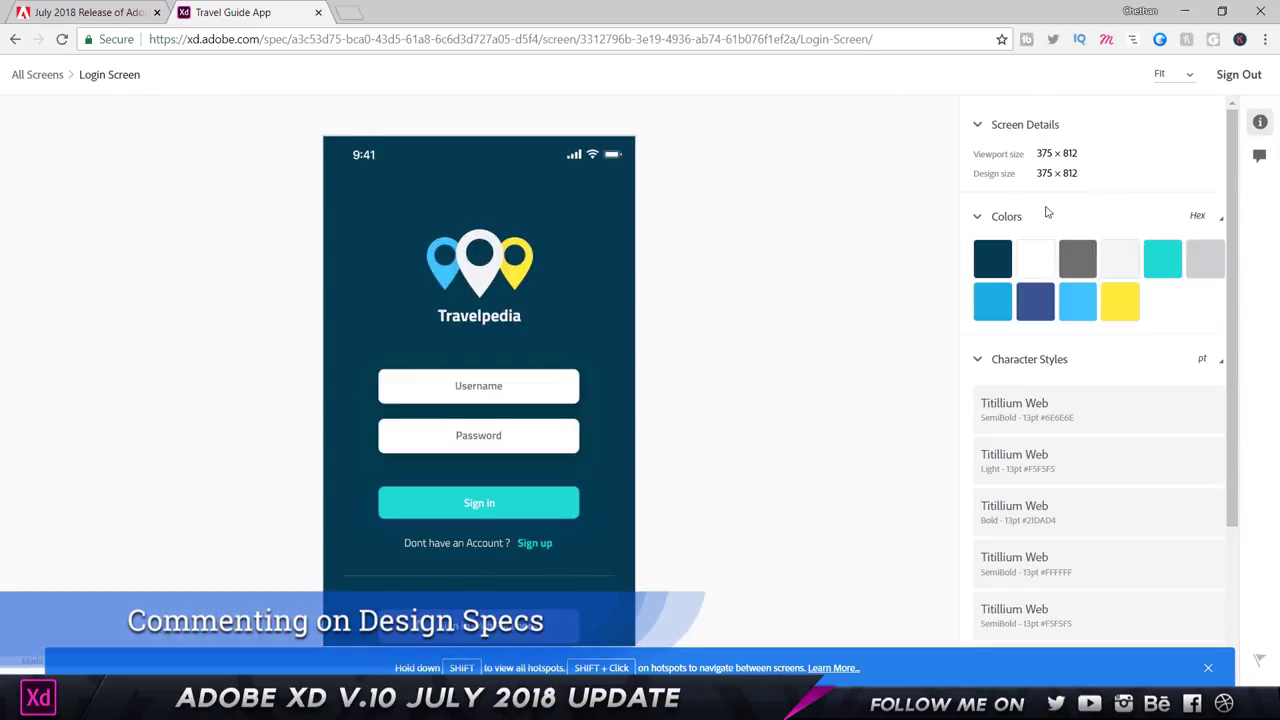
left_click(1258, 158)
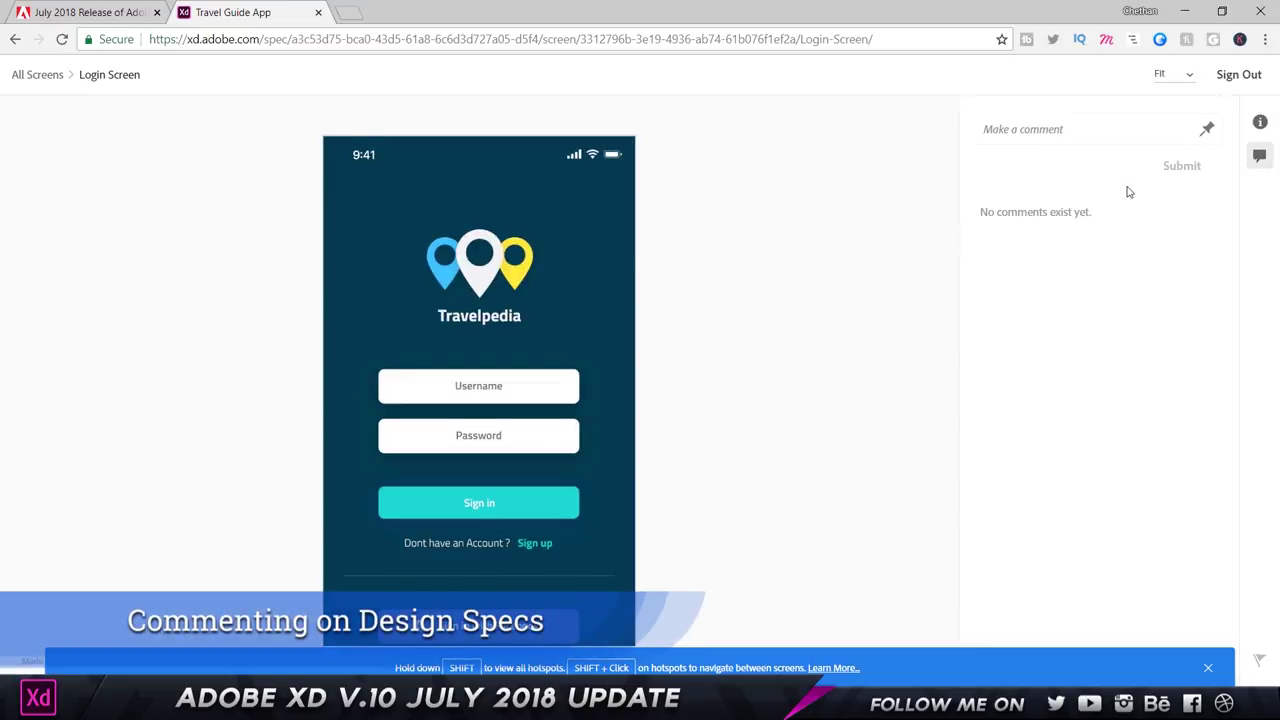
Write a 'Good!' comment and pin it on the Username field
left_click(1077, 135)
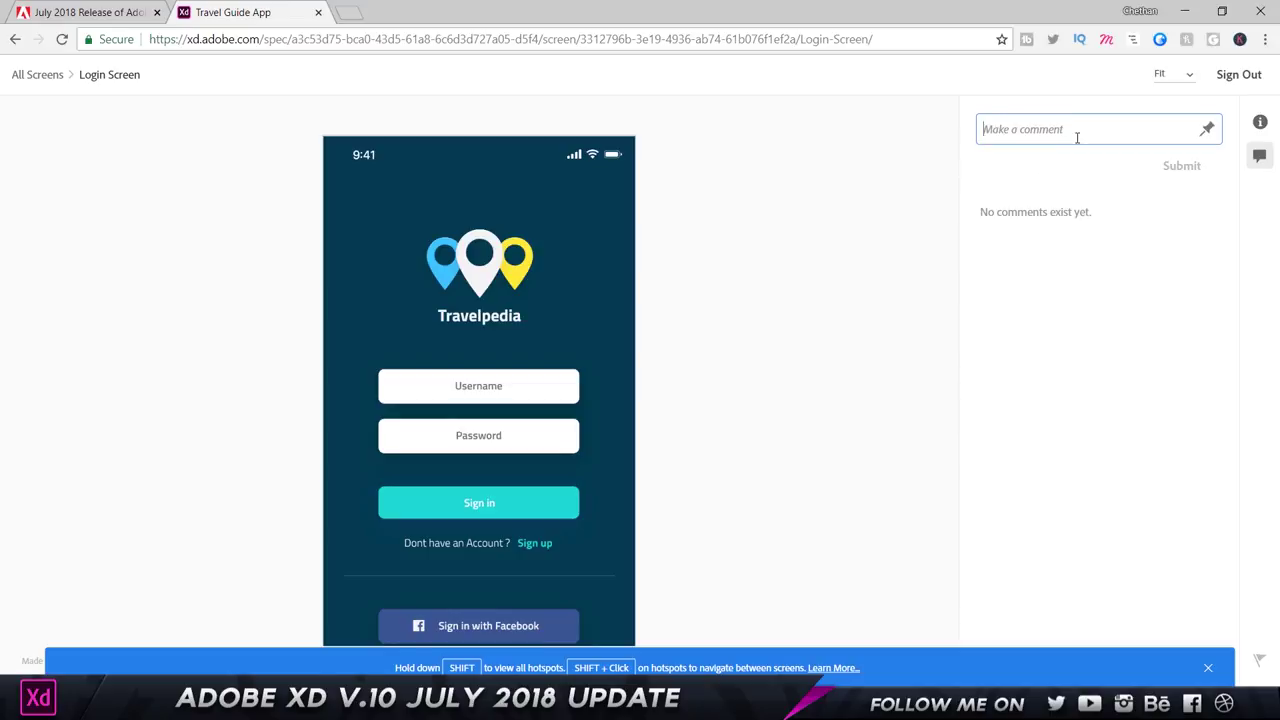
type("Good!")
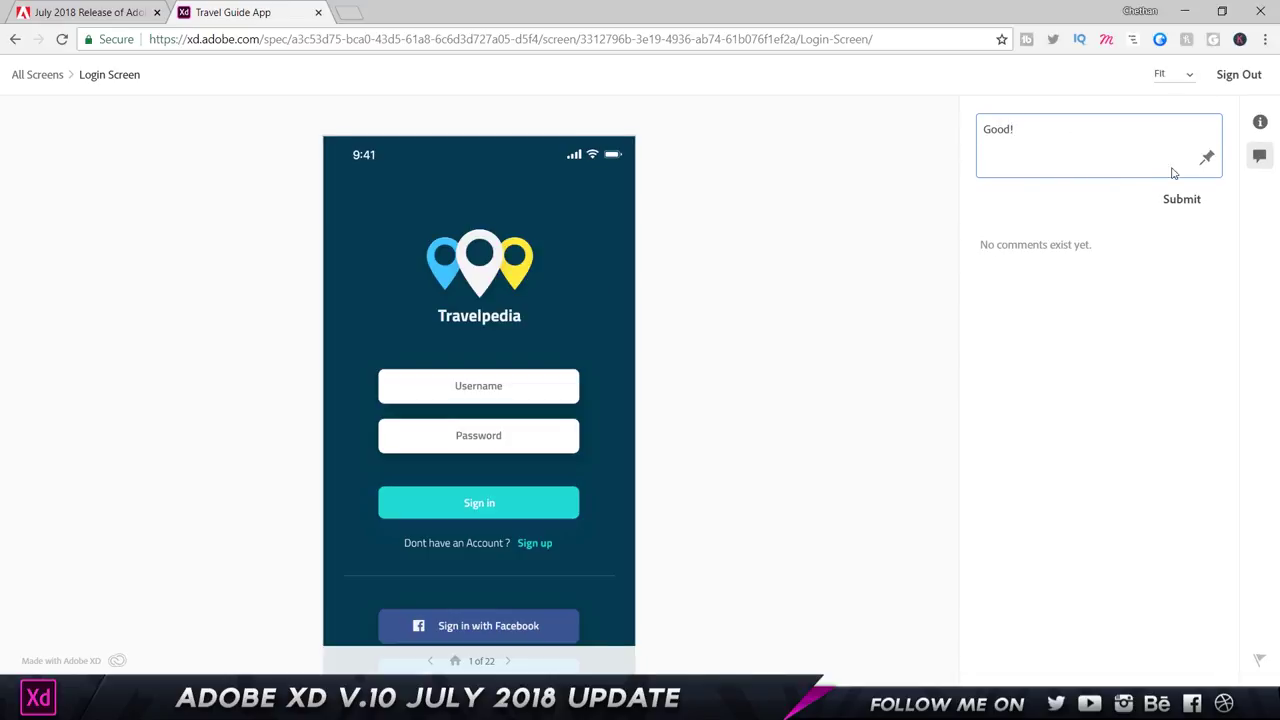
left_click(1207, 157)
left_click(559, 388)
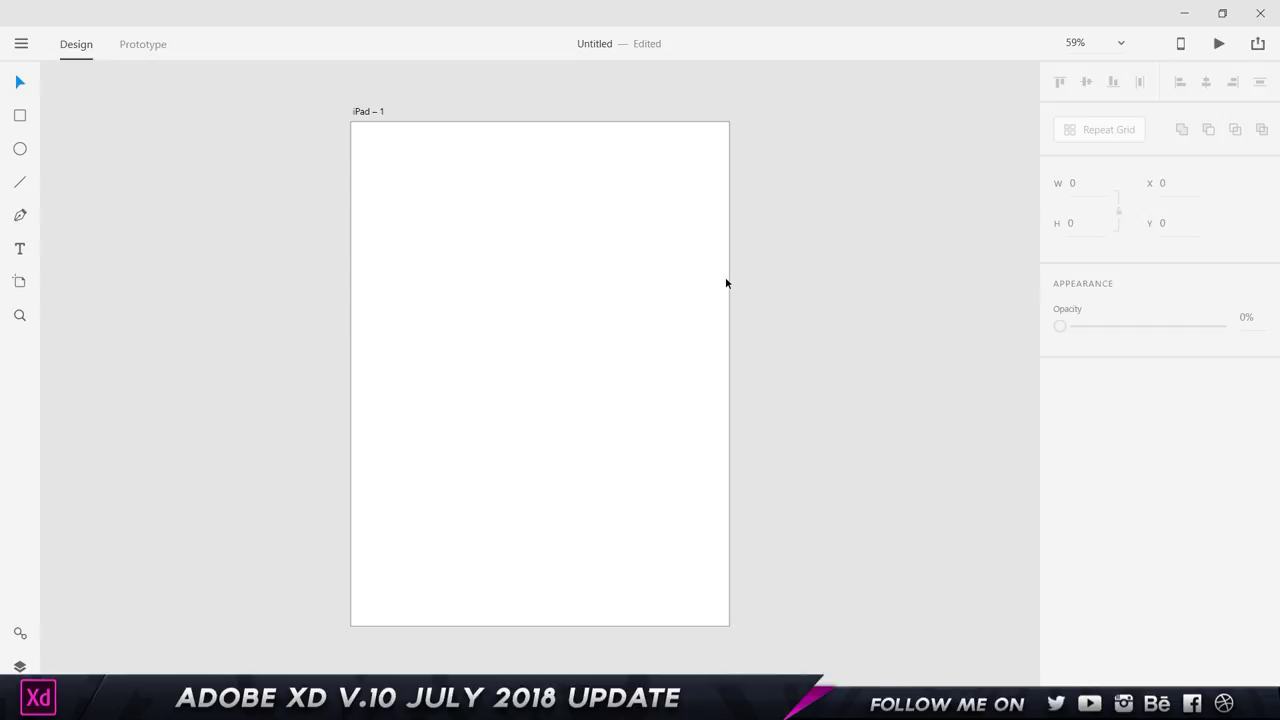
Draw a large circle on the iPad artboard and drop a browser portrait photo into it
left_click(20, 148)
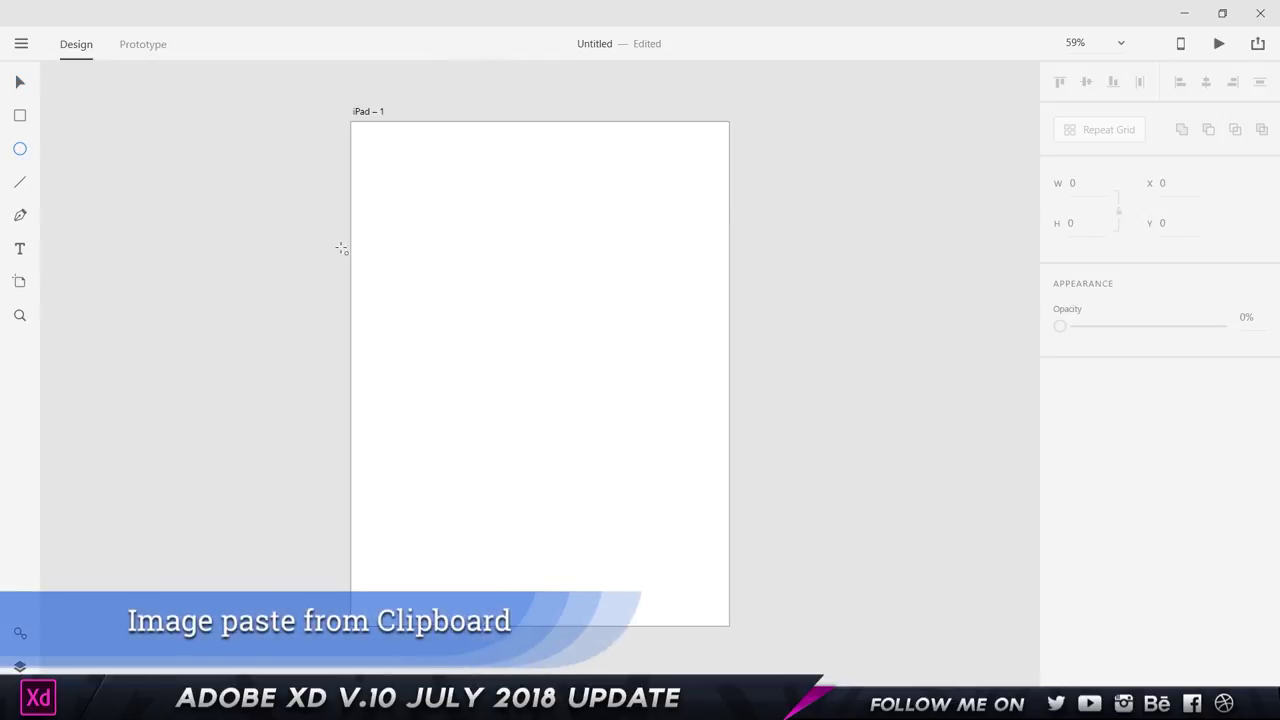
mouse_move(396, 188)
left_mouse_down()
mouse_move(728, 580)
mouse_move(703, 579)
left_mouse_up()
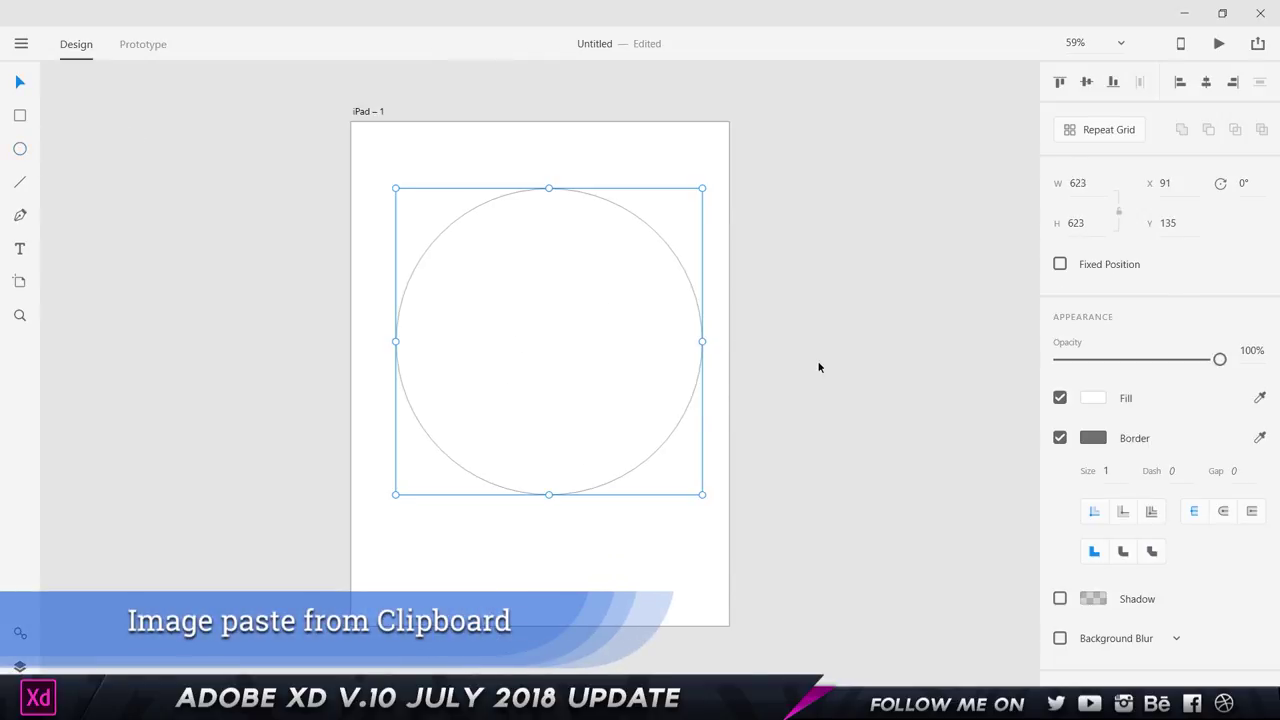
left_click(818, 367)
left_click(699, 321)
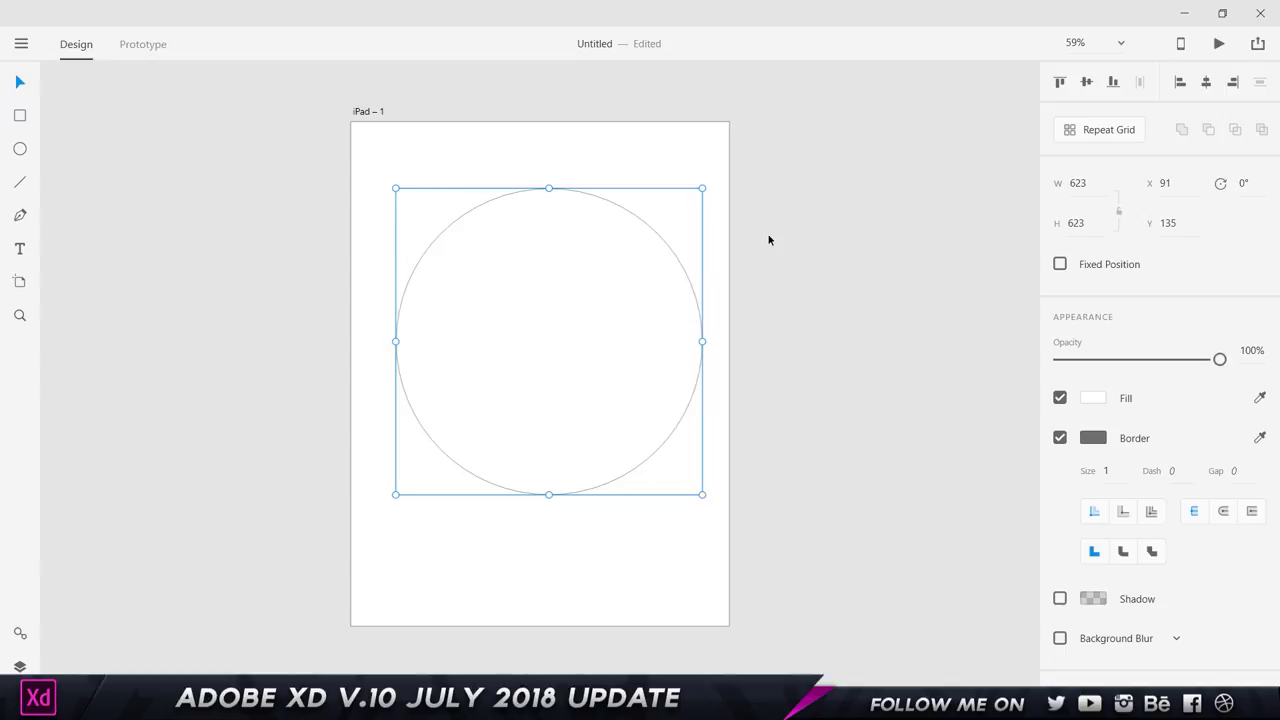
key("alt+Tab")
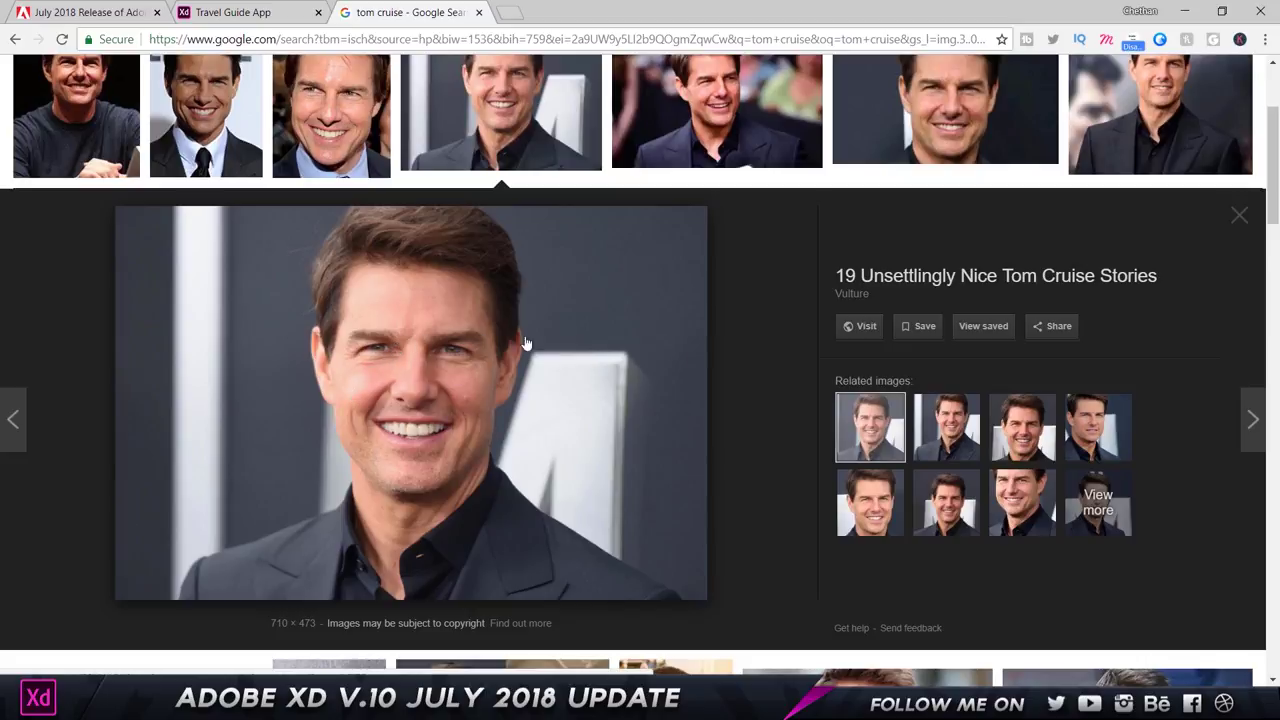
left_click_drag(448, 410, 633, 328)
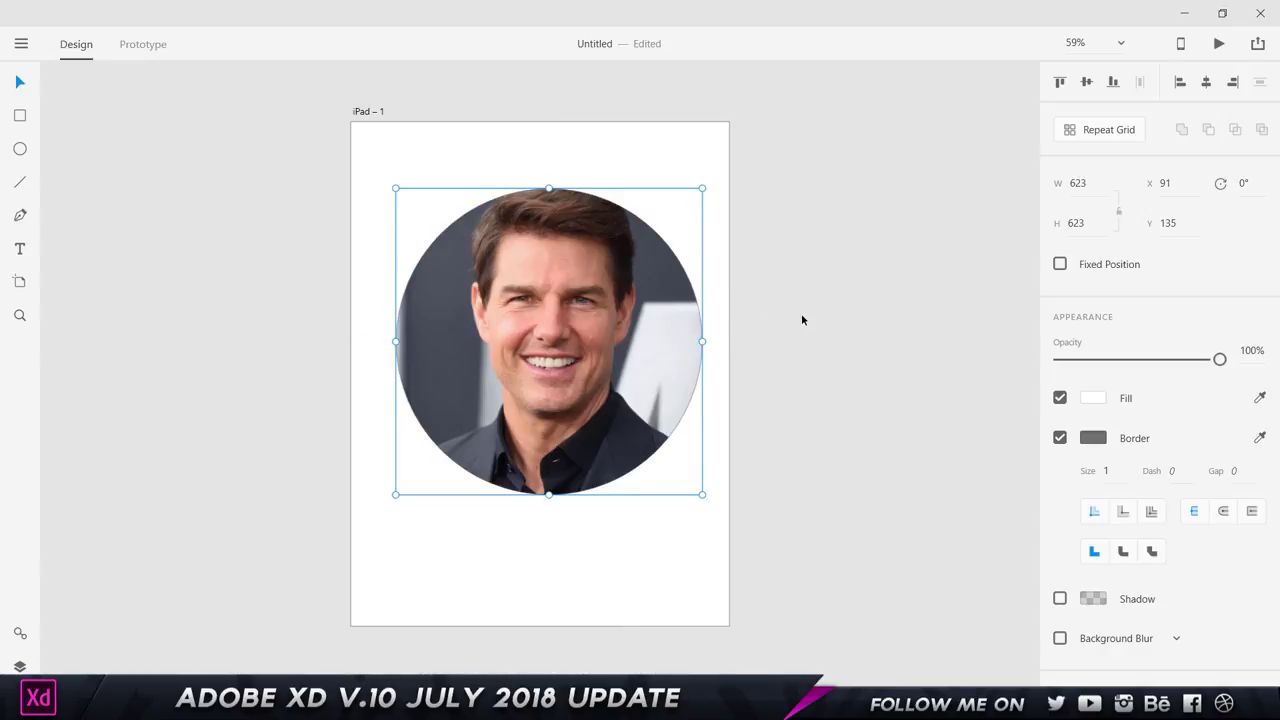
left_click(804, 317)
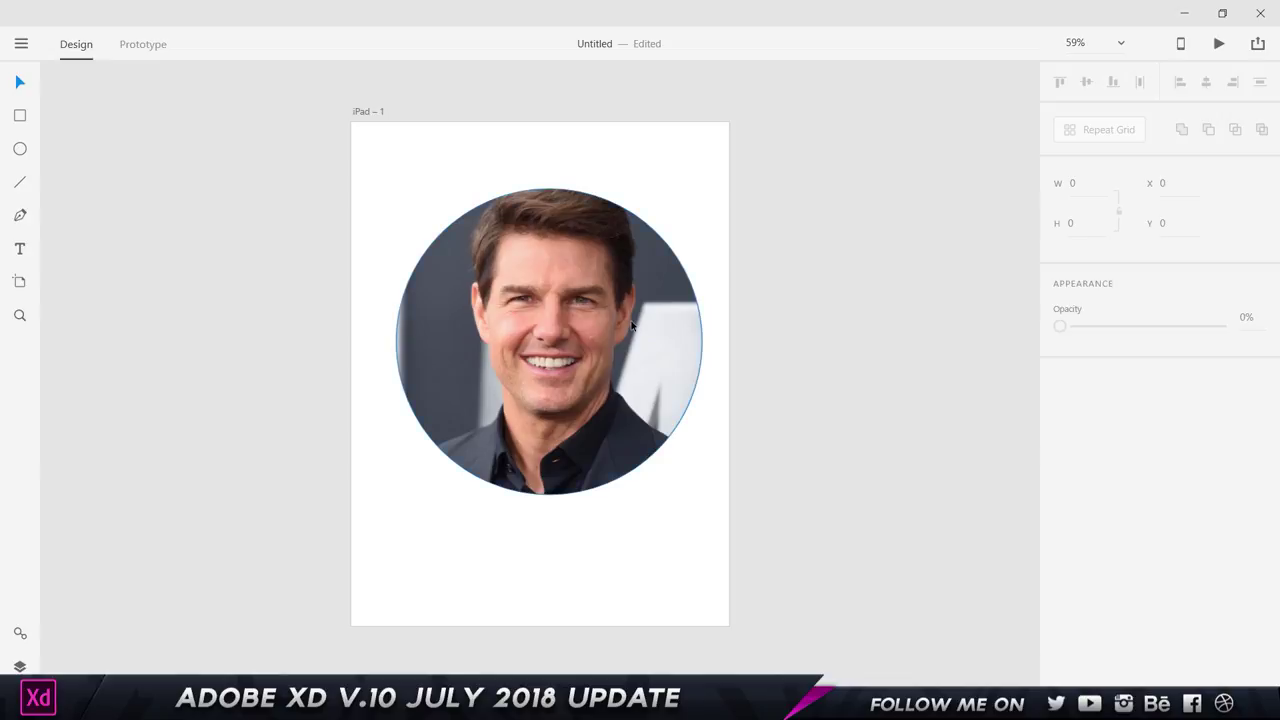
Copy the portrait photo from the browser, paste its appearance into the circle, then reposition it
key("ctrl+z")
key("alt+Tab")
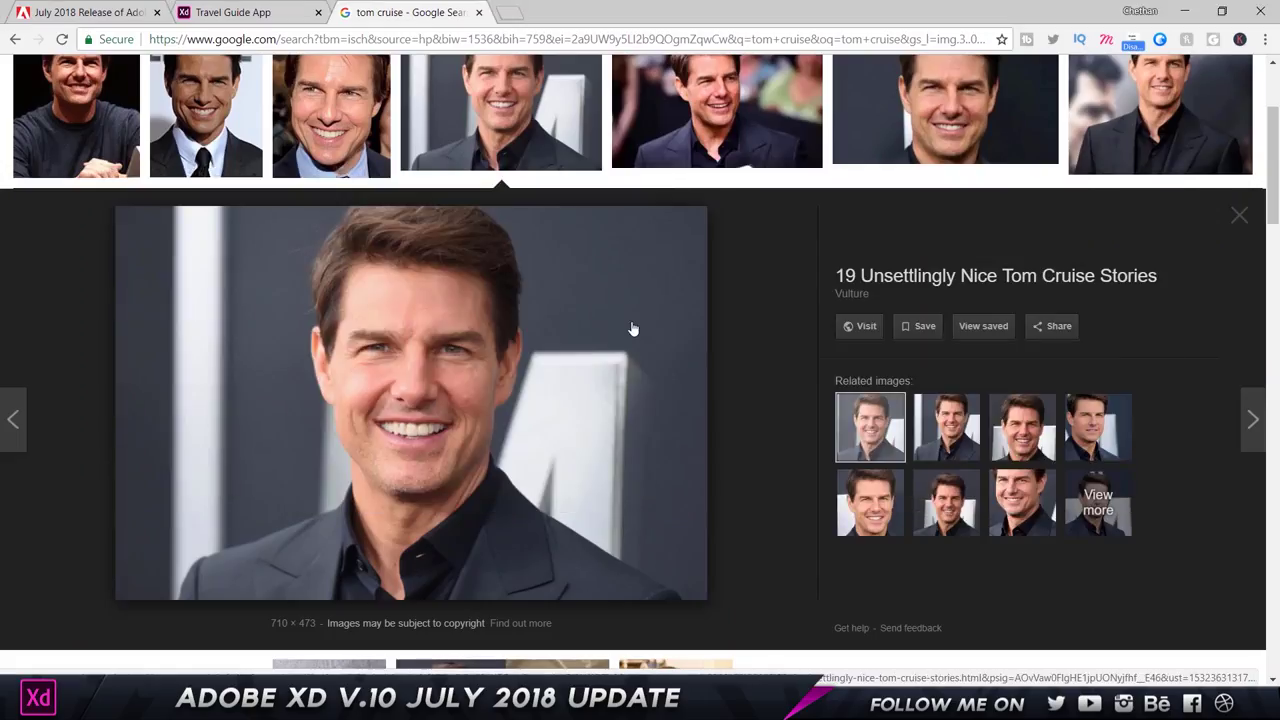
right_click(445, 296)
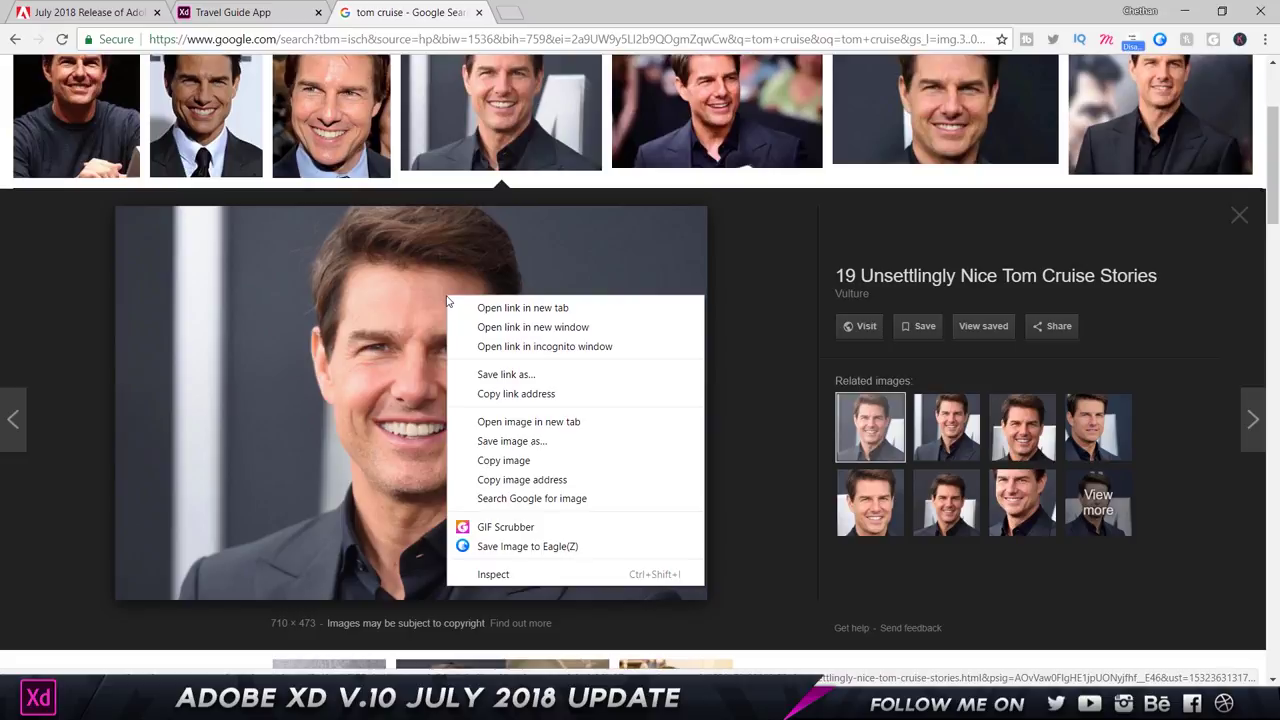
left_click(524, 460)
key("alt+Tab")
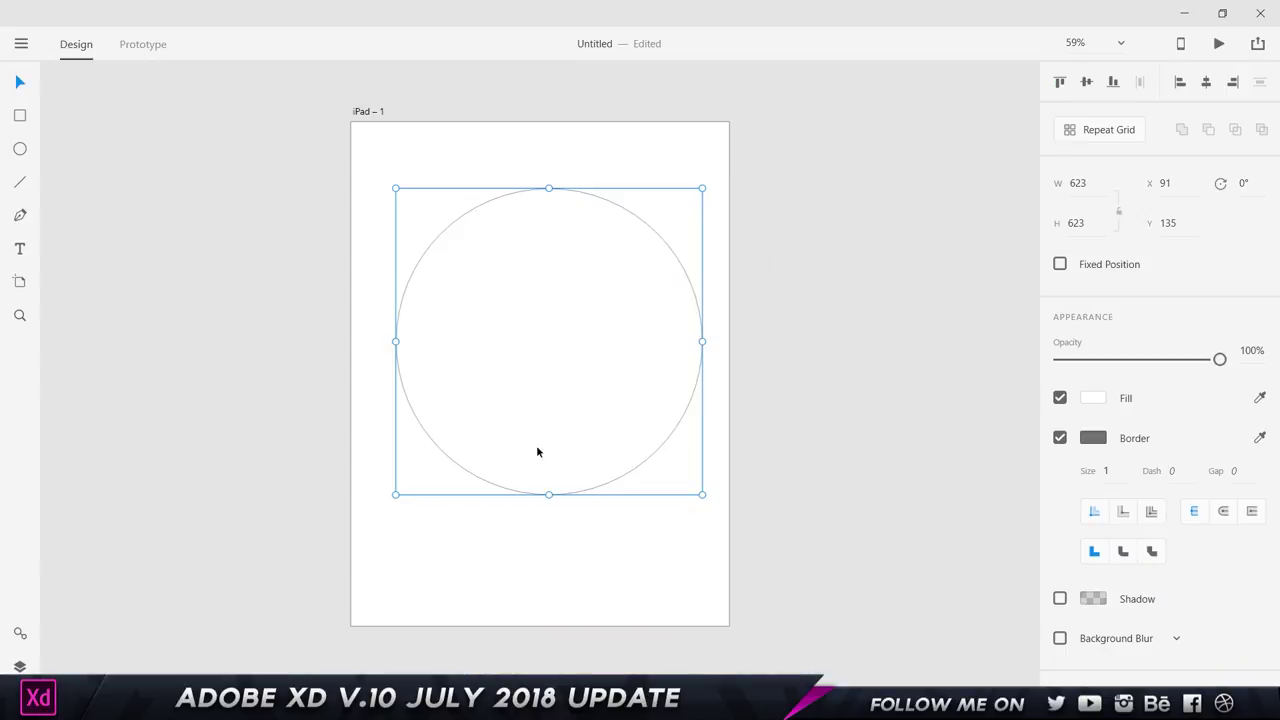
right_click(629, 240)
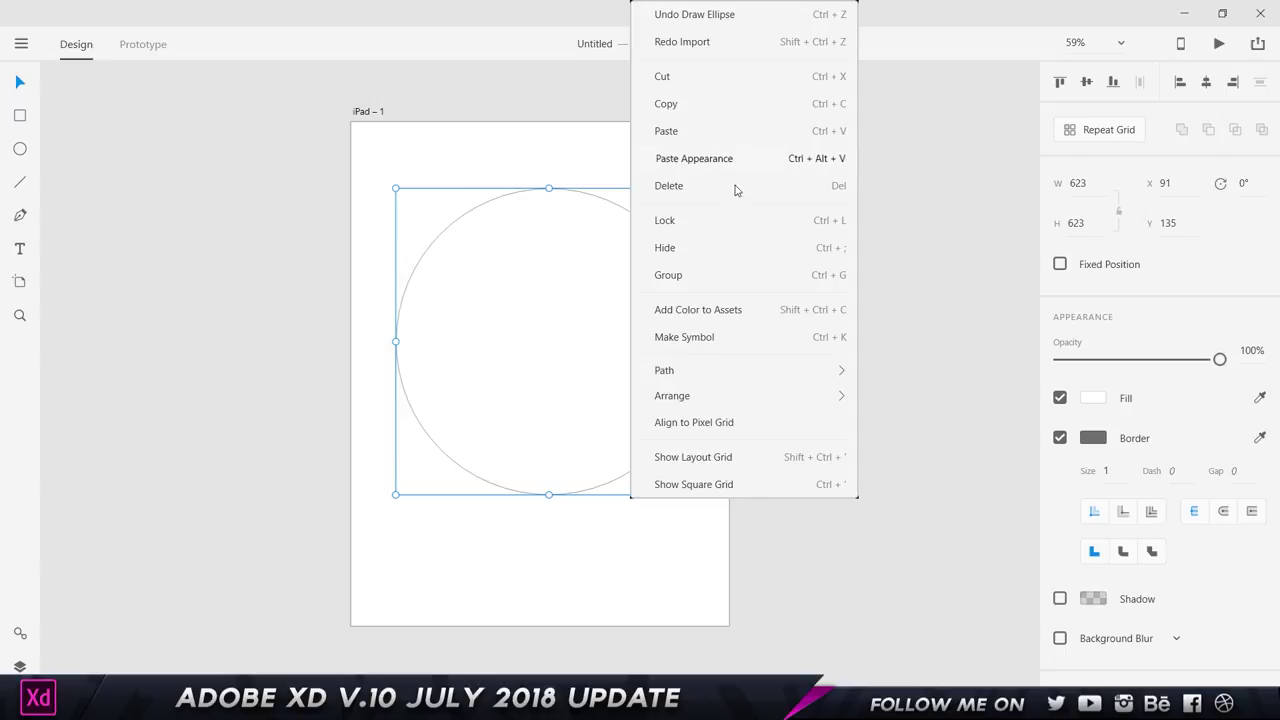
left_click(663, 128)
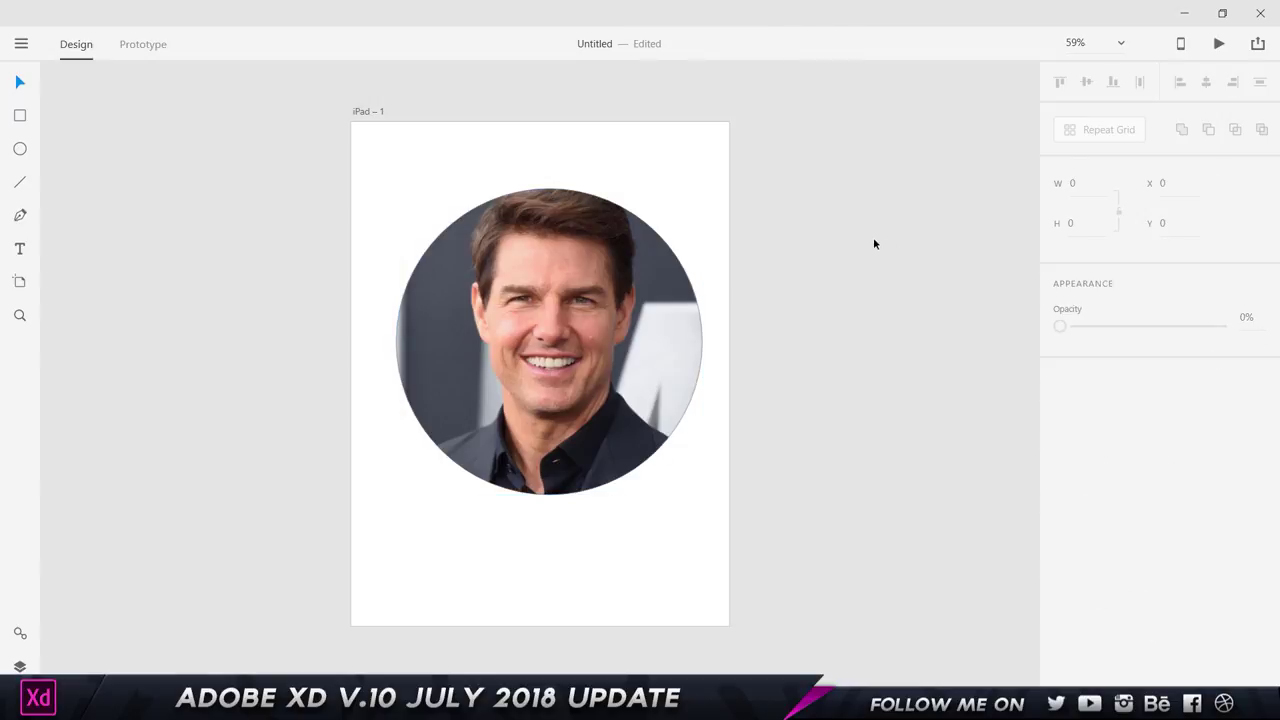
left_click_drag(702, 468, 569, 397)
left_click(569, 397)
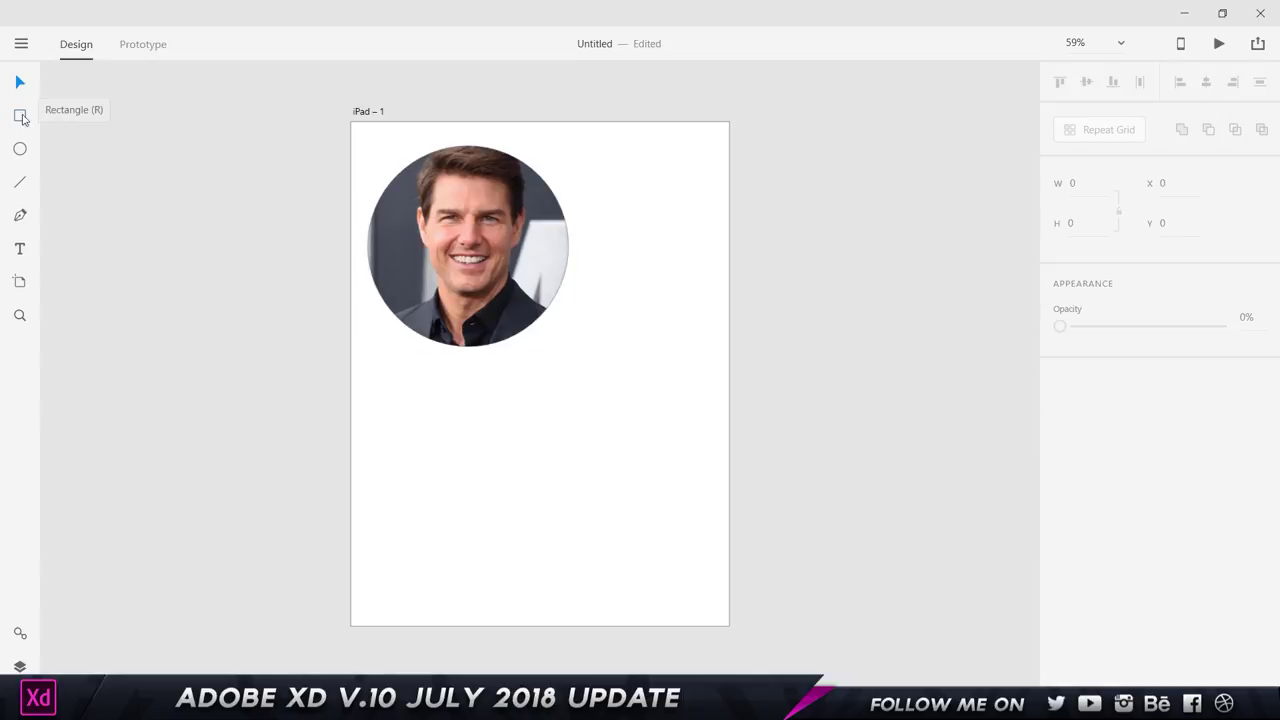
Draw a 378 × 378 square, paste the photo appearance into it, and adjust the image fill
left_click(19, 115)
left_click_drag(416, 421, 603, 606)
right_click(517, 491)
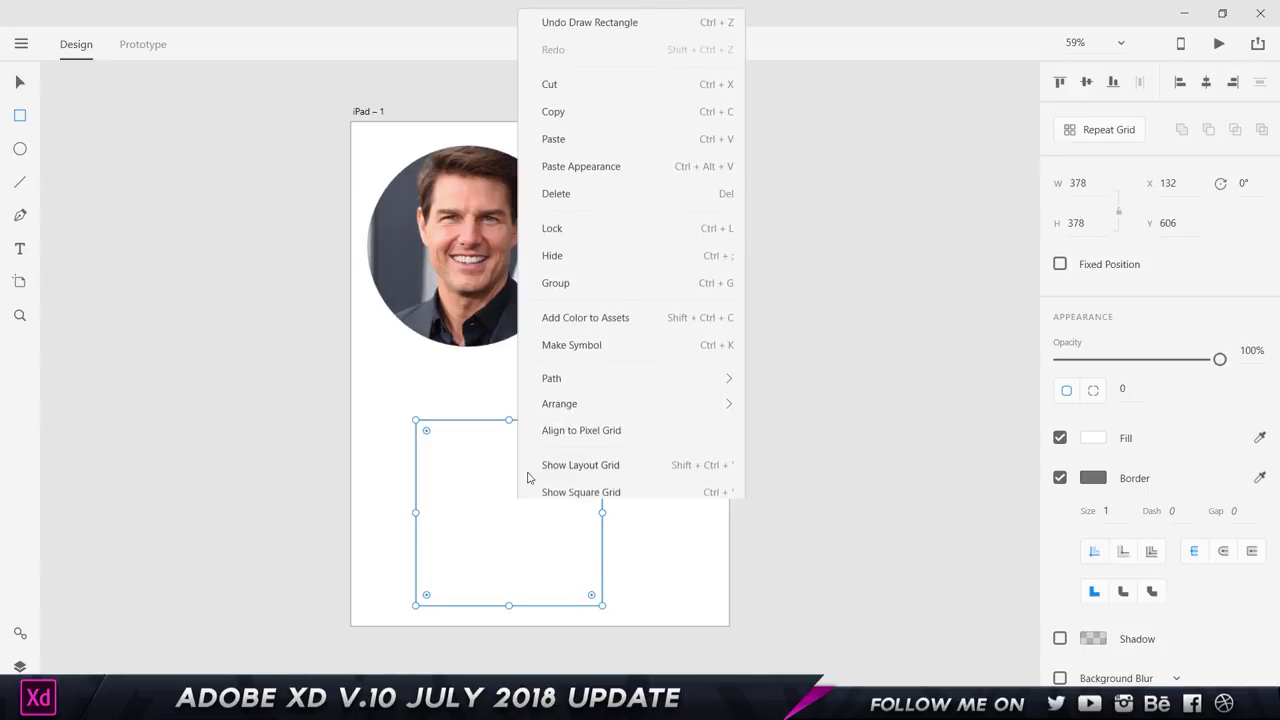
left_click(606, 159)
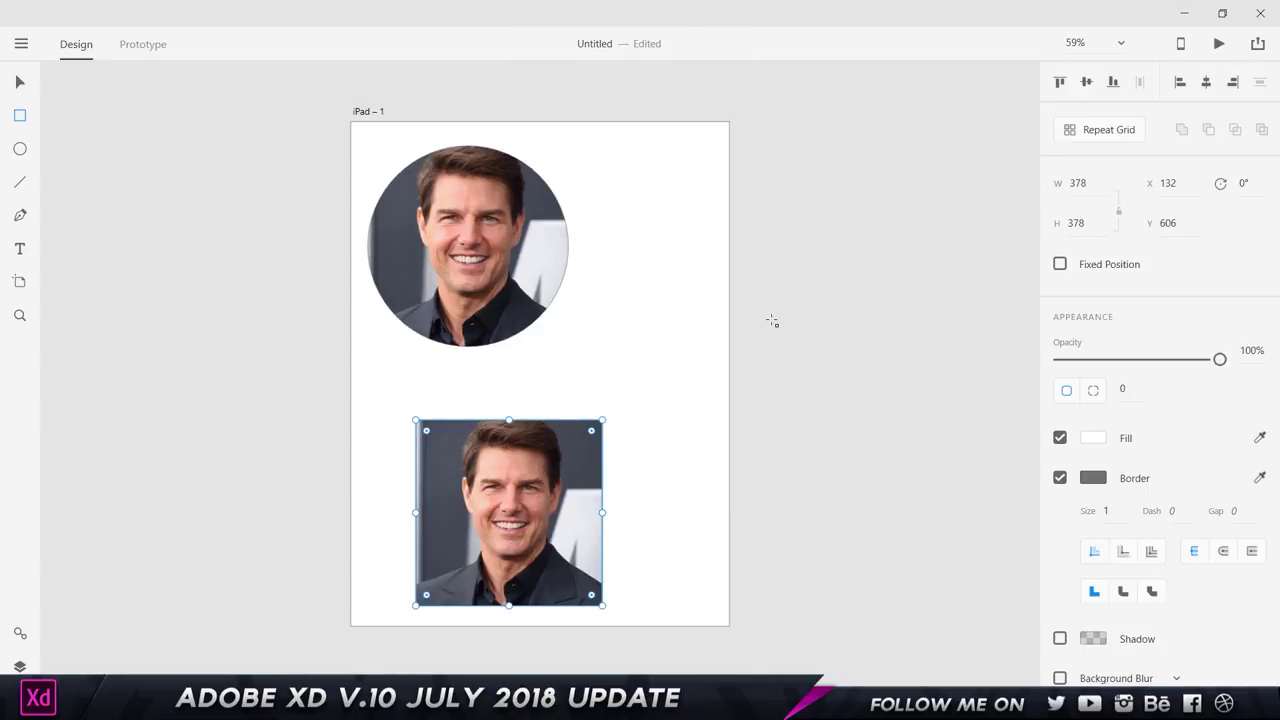
key("Escape")
left_click(574, 443)
double_click(574, 443)
left_click_drag(648, 418, 671, 404)
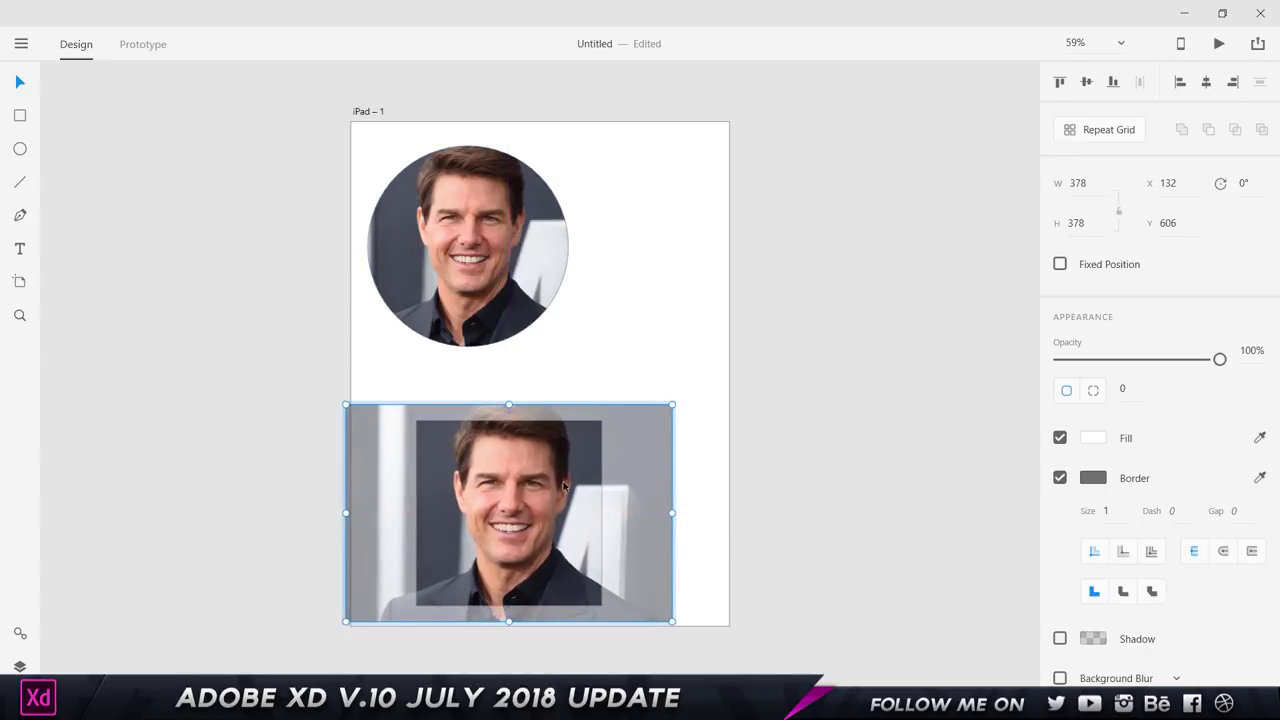
left_click_drag(560, 490, 562, 505)
left_click(775, 422)
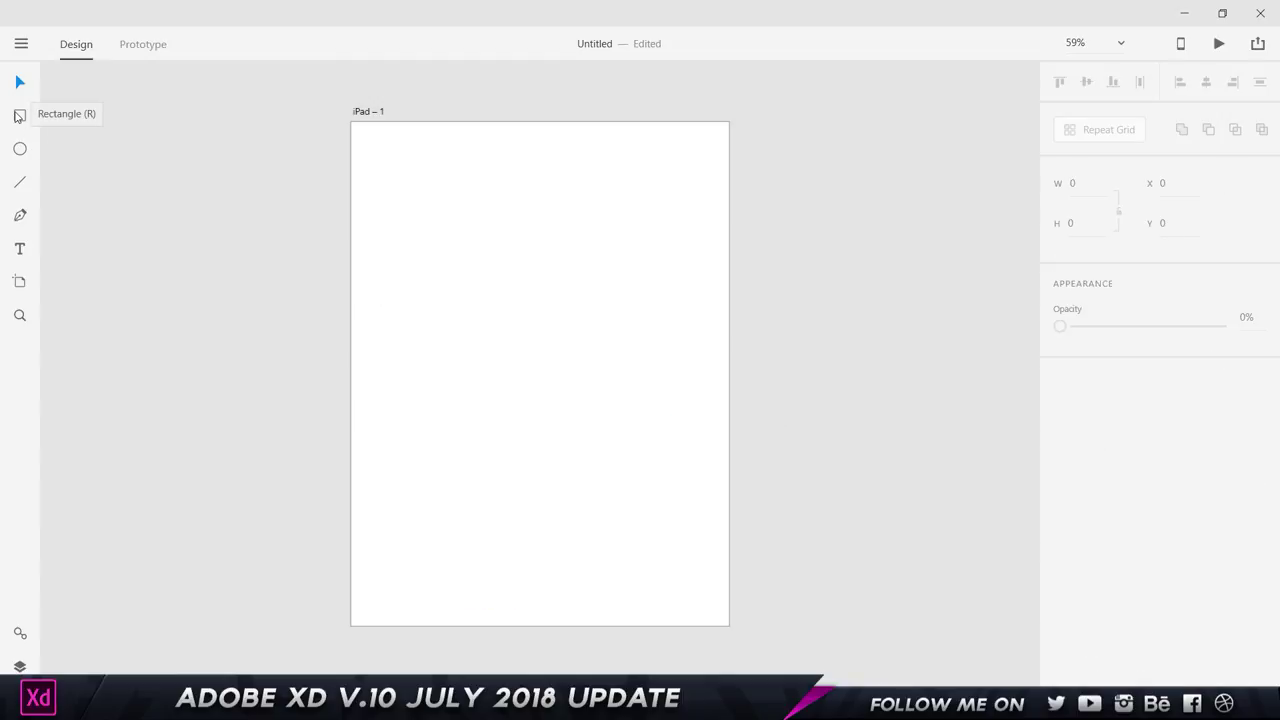
Paste the copied blog paragraph as a text line near the artboard top
left_click(26, 250)
left_click(408, 177)
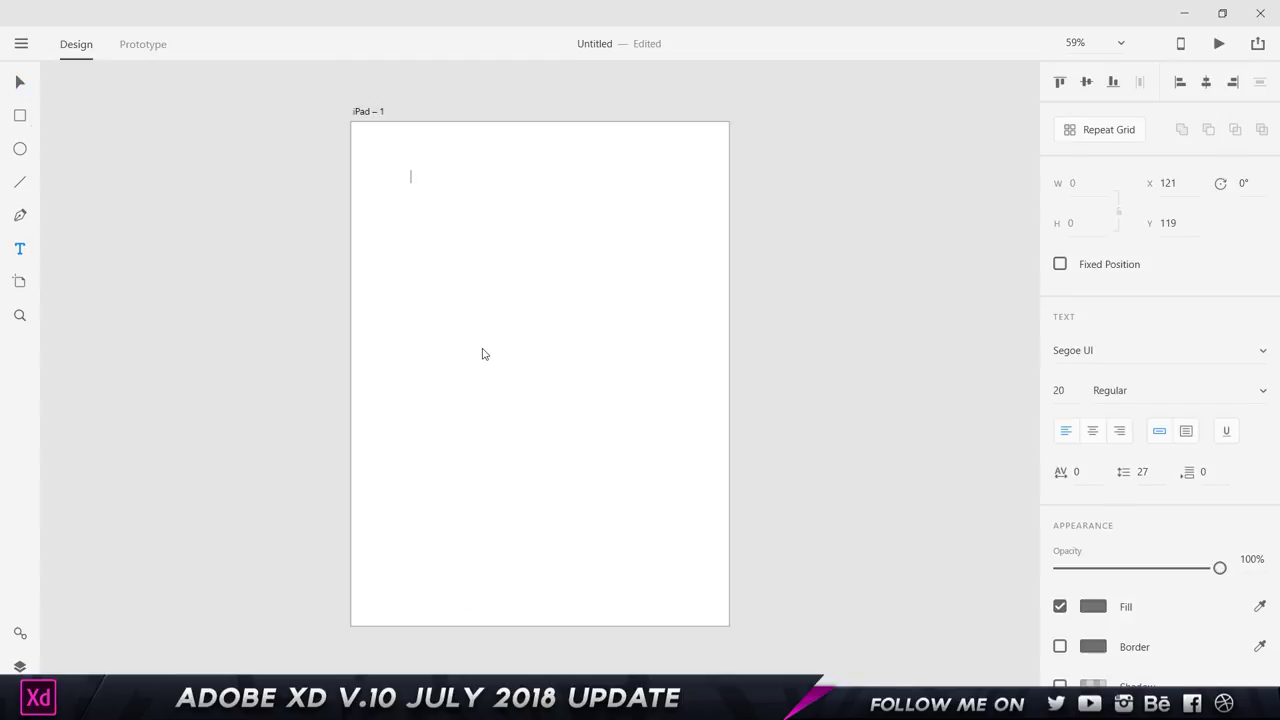
key("ctrl+v")
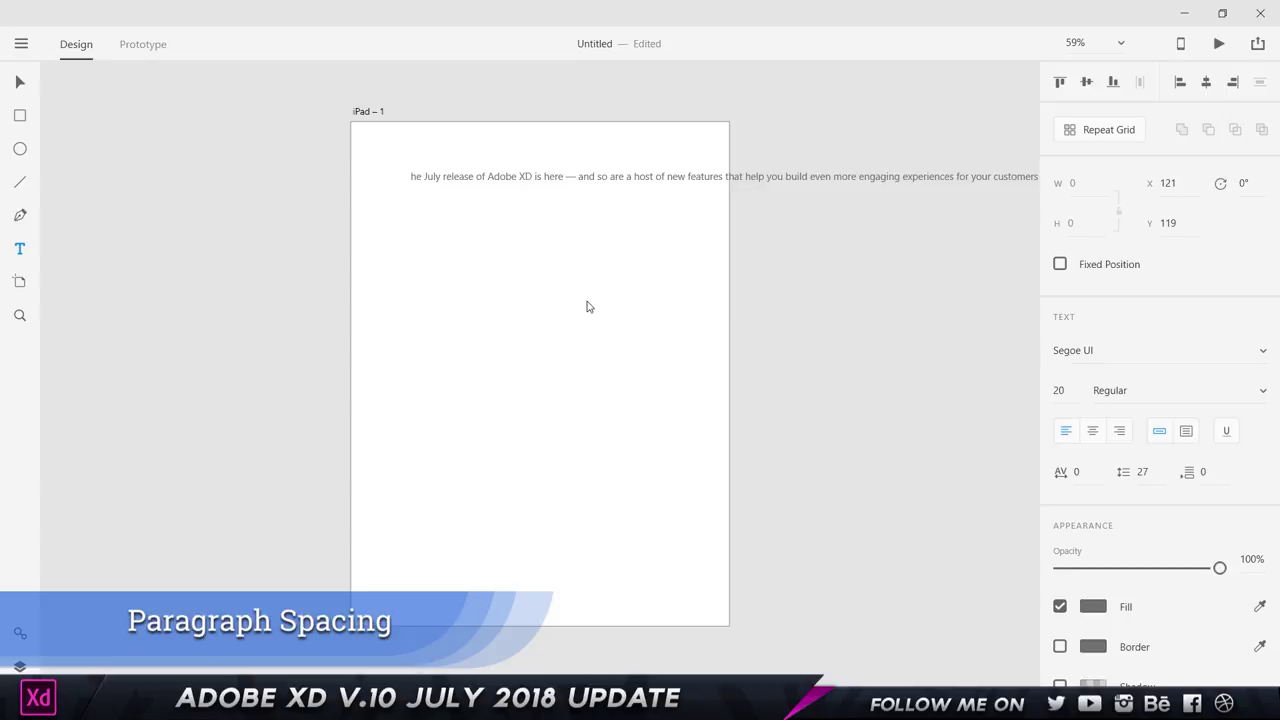
key("alt+Tab")
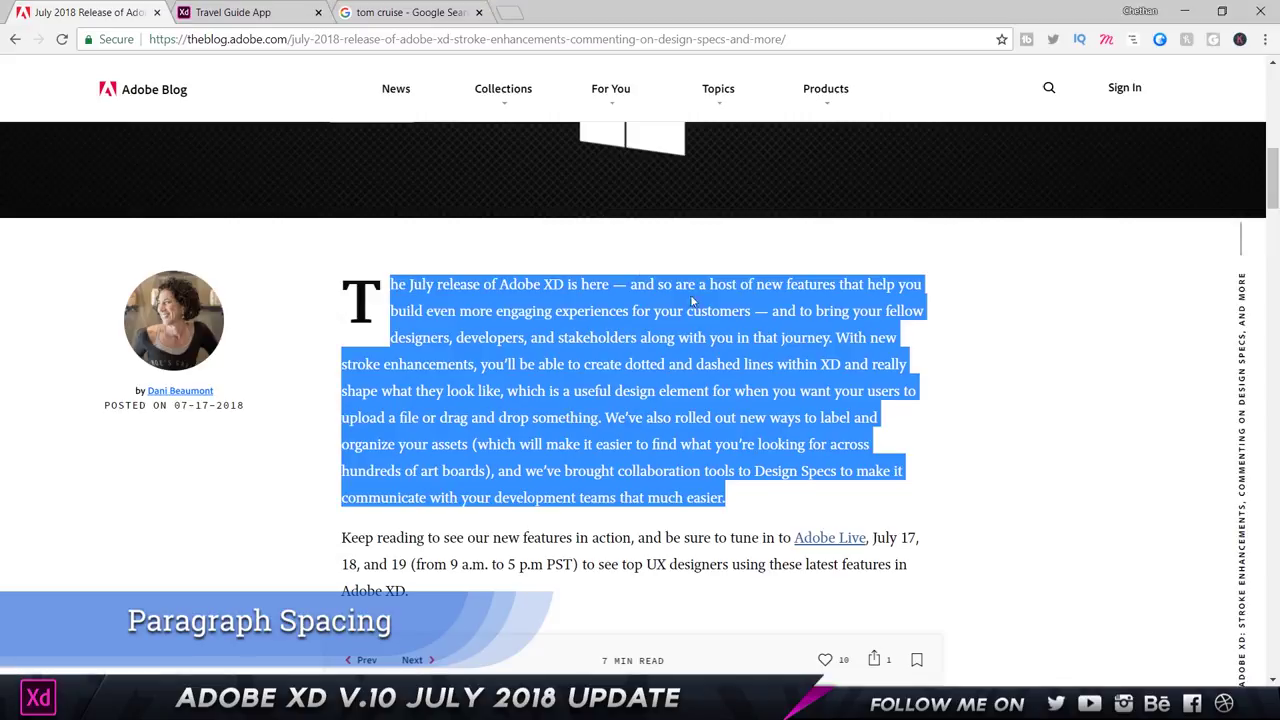
key("alt+Tab")
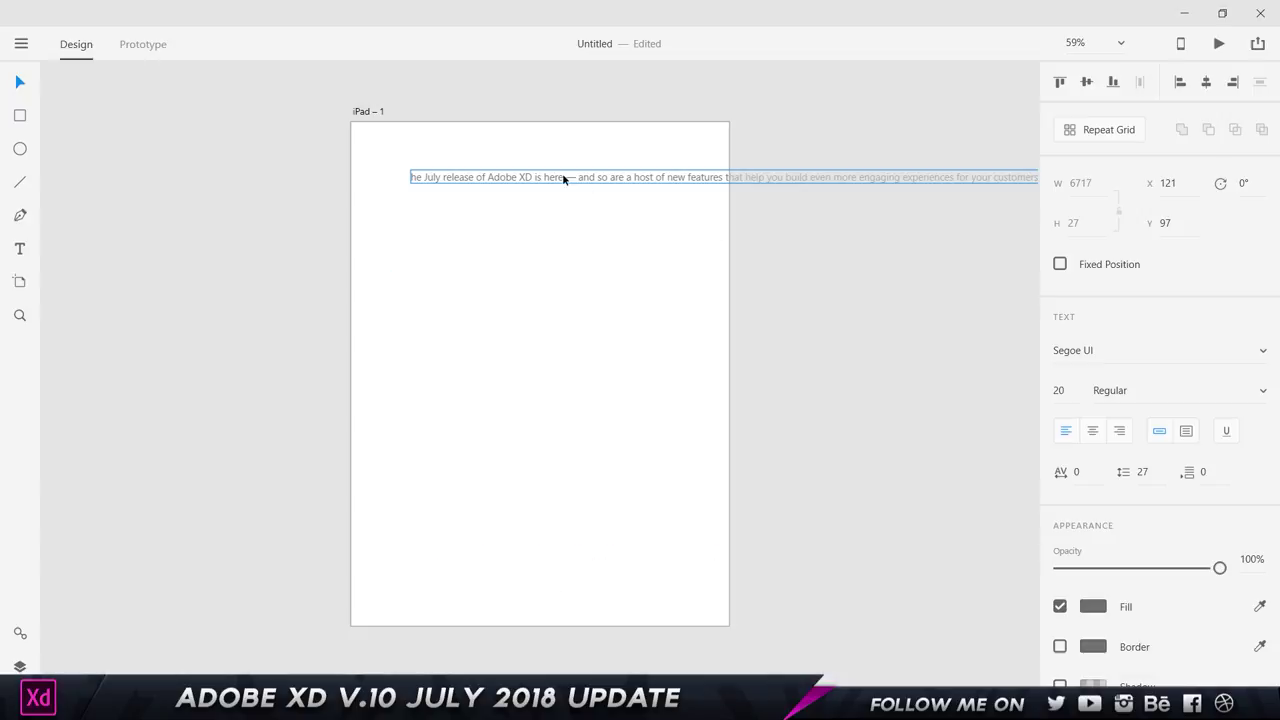
Convert the text to Area Text and narrow the box to 437 wide
left_click(1188, 433)
scroll(805, 150, "down", 2)
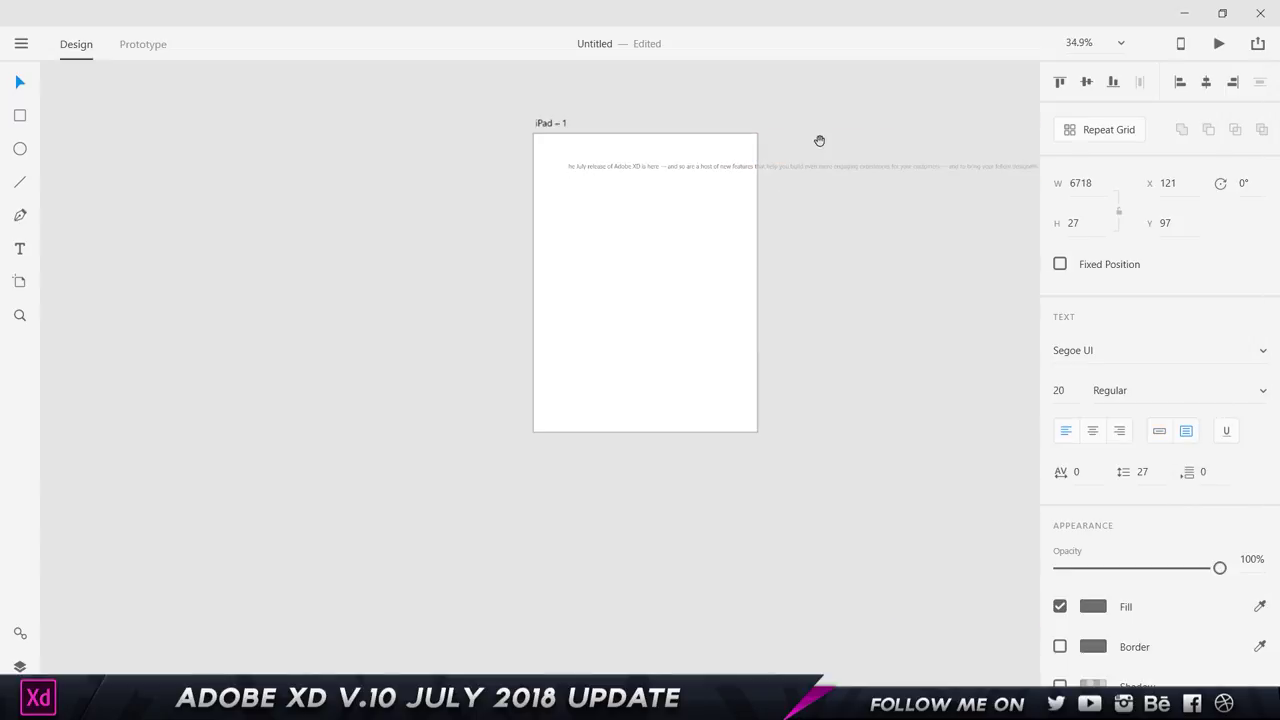
left_click_drag(820, 137, 374, 274)
scroll(385, 275, "down", 4)
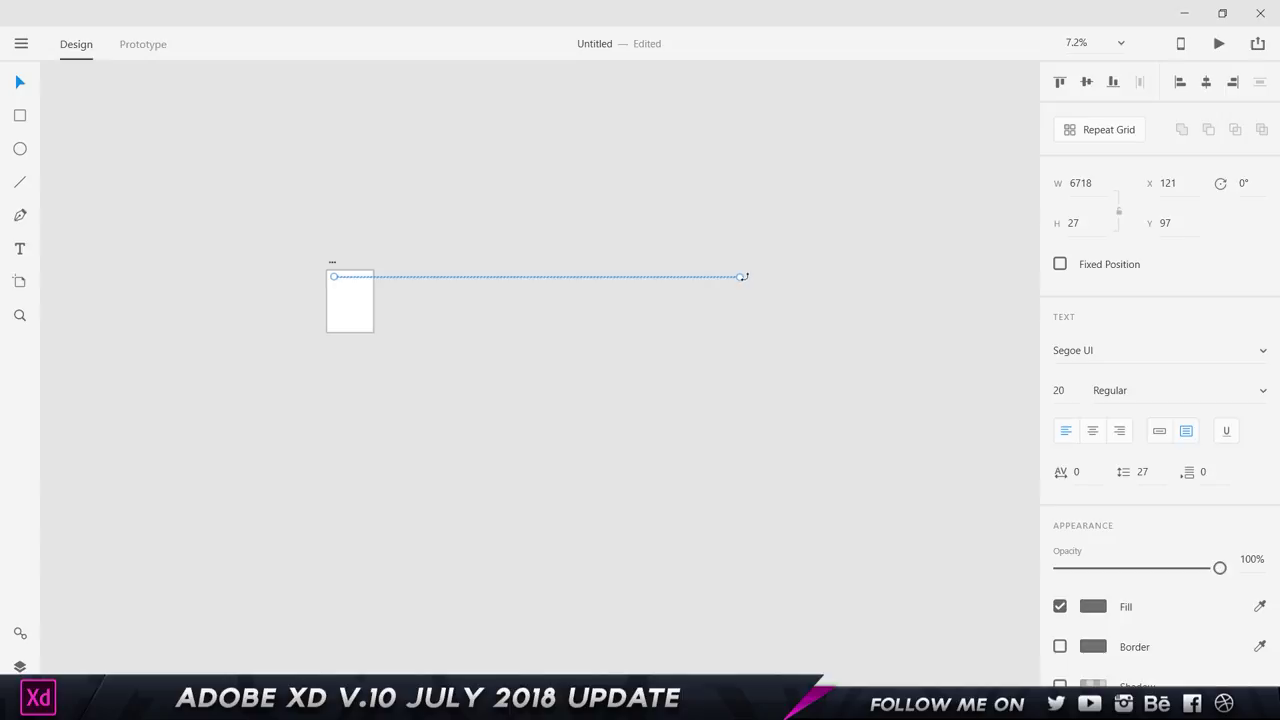
left_click_drag(738, 278, 337, 279)
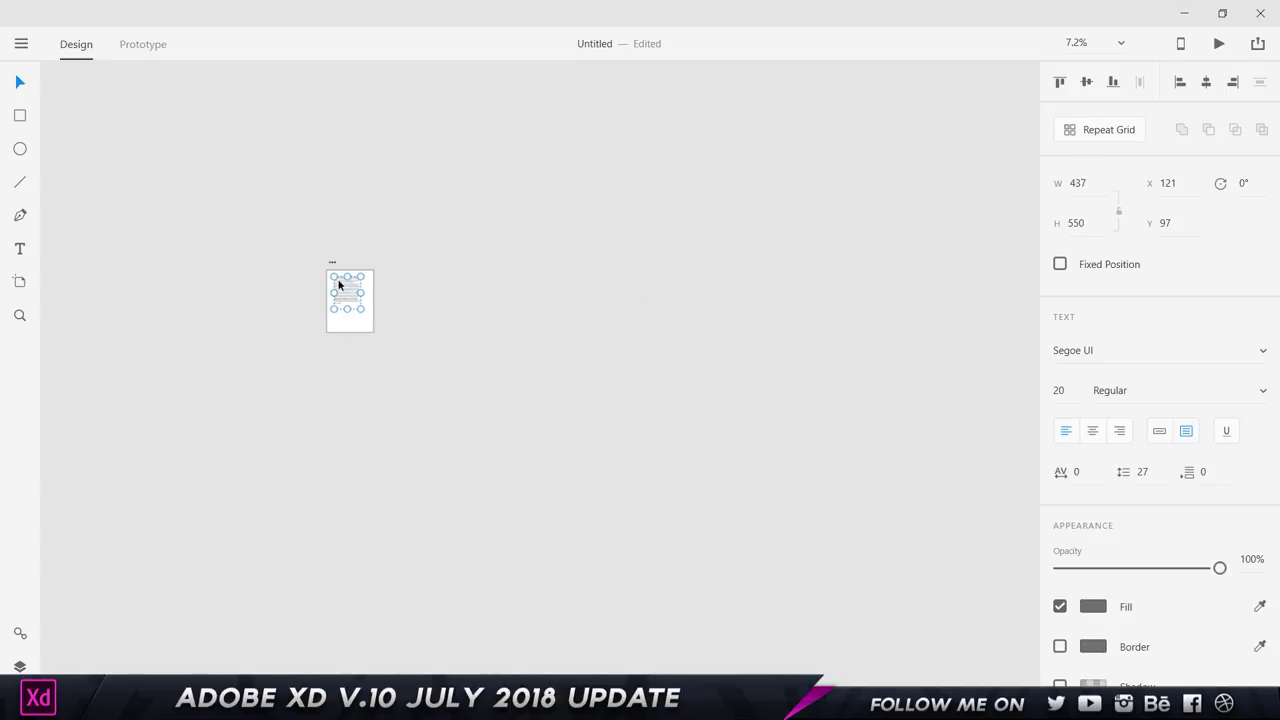
scroll(337, 279, "up", 4)
scroll(357, 338, "up", 3)
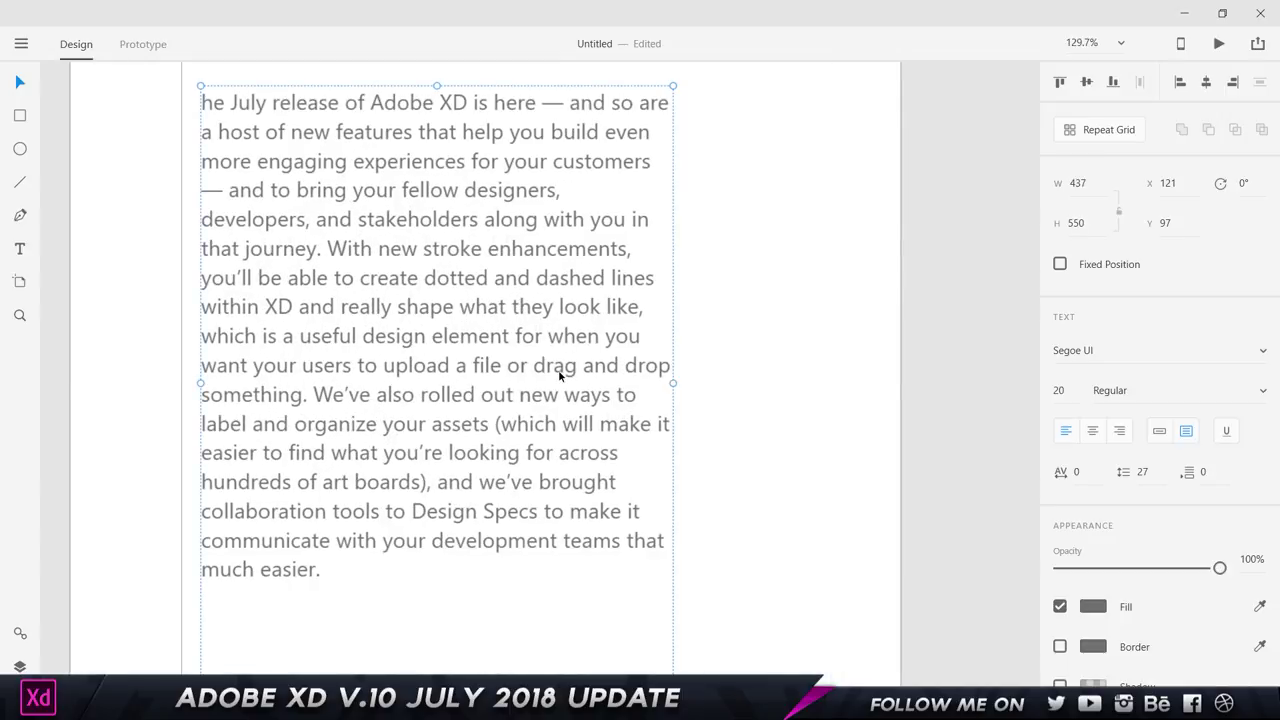
Break the text into paragraphs starting at 'With new stroke' and 'We've also'
left_click(389, 277)
double_click(389, 277)
left_click(380, 277)
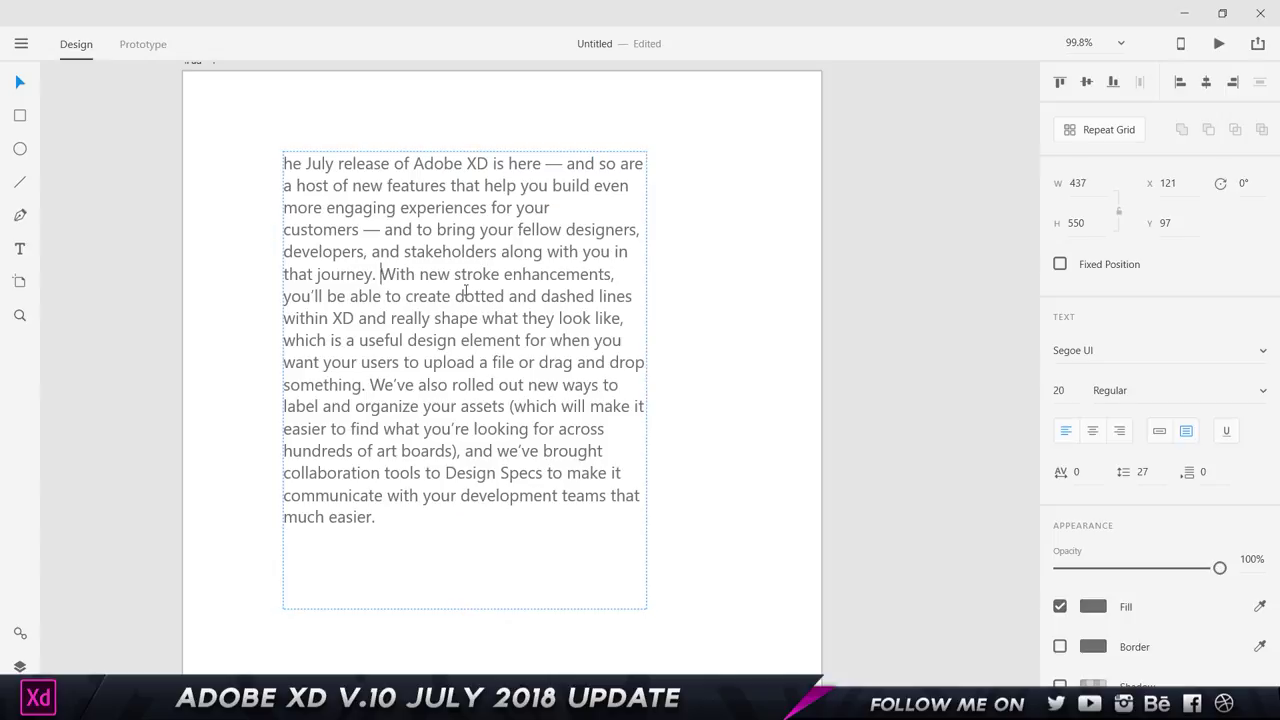
key("Return")
key("Return")
key("BackSpace")
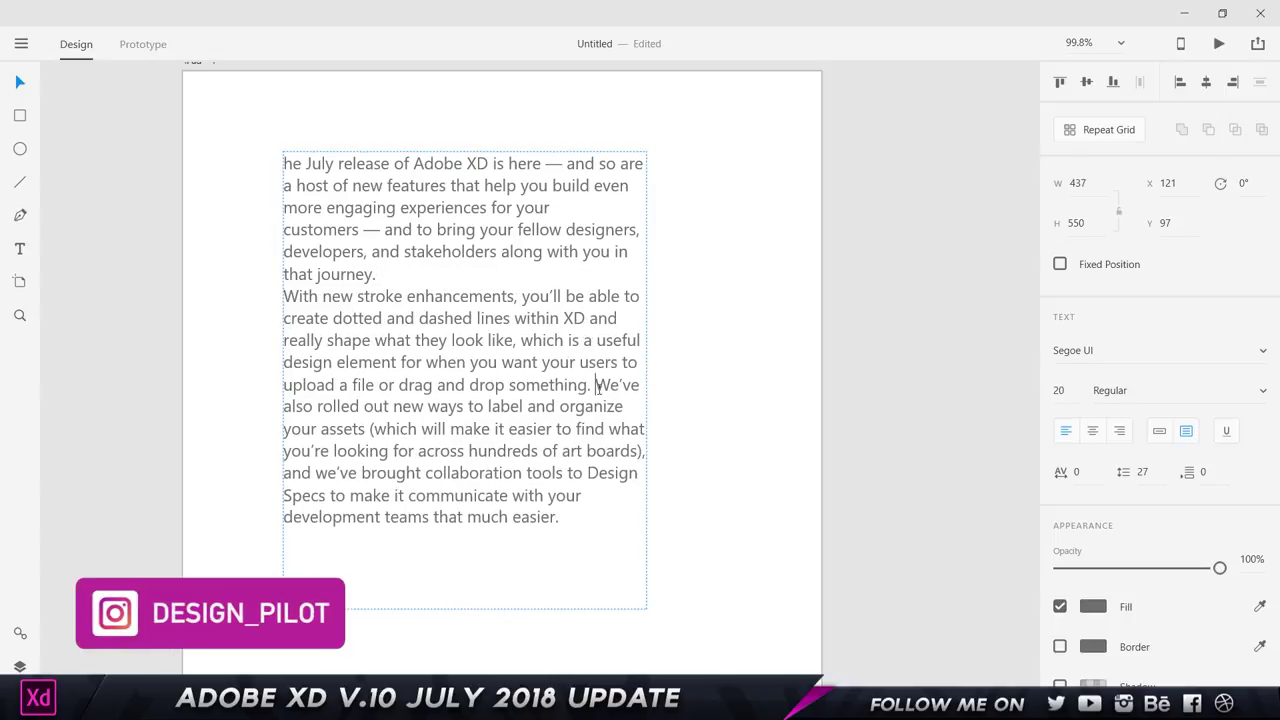
key("Return")
key("Escape")
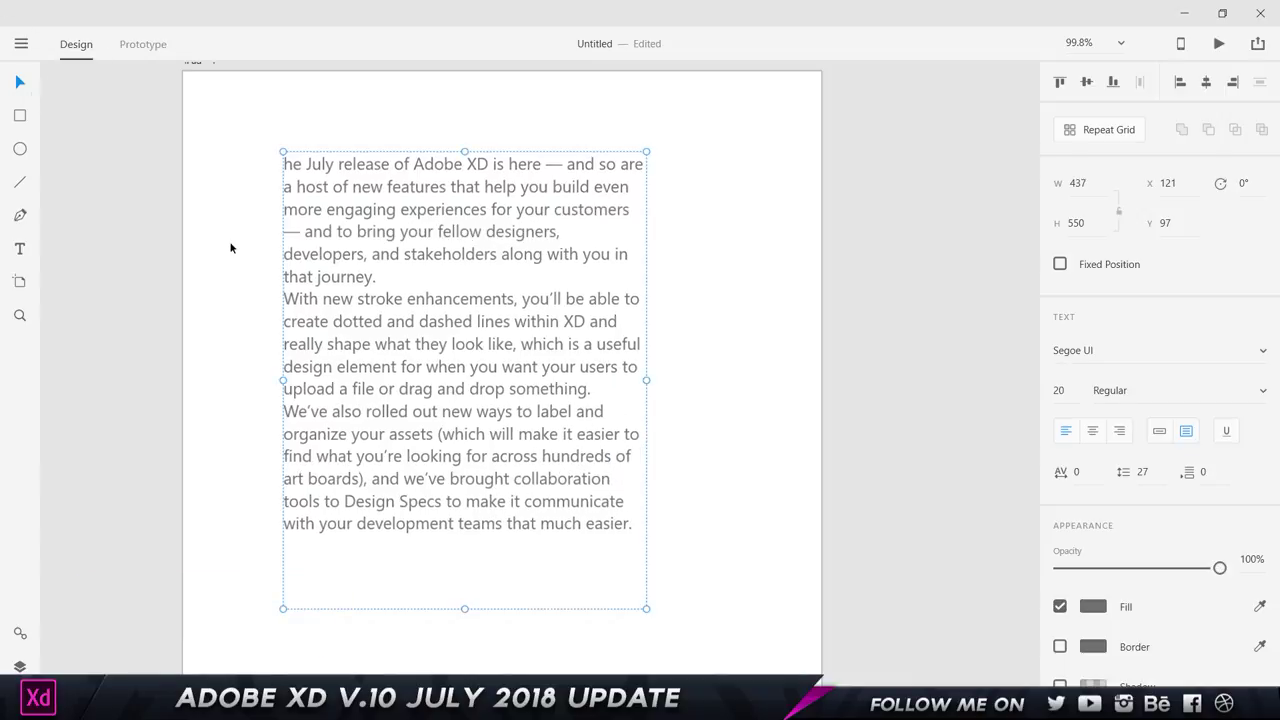
Add line breaks after the first and second paragraphs, removing a stray typed letter
double_click(421, 280)
left_click(421, 278)
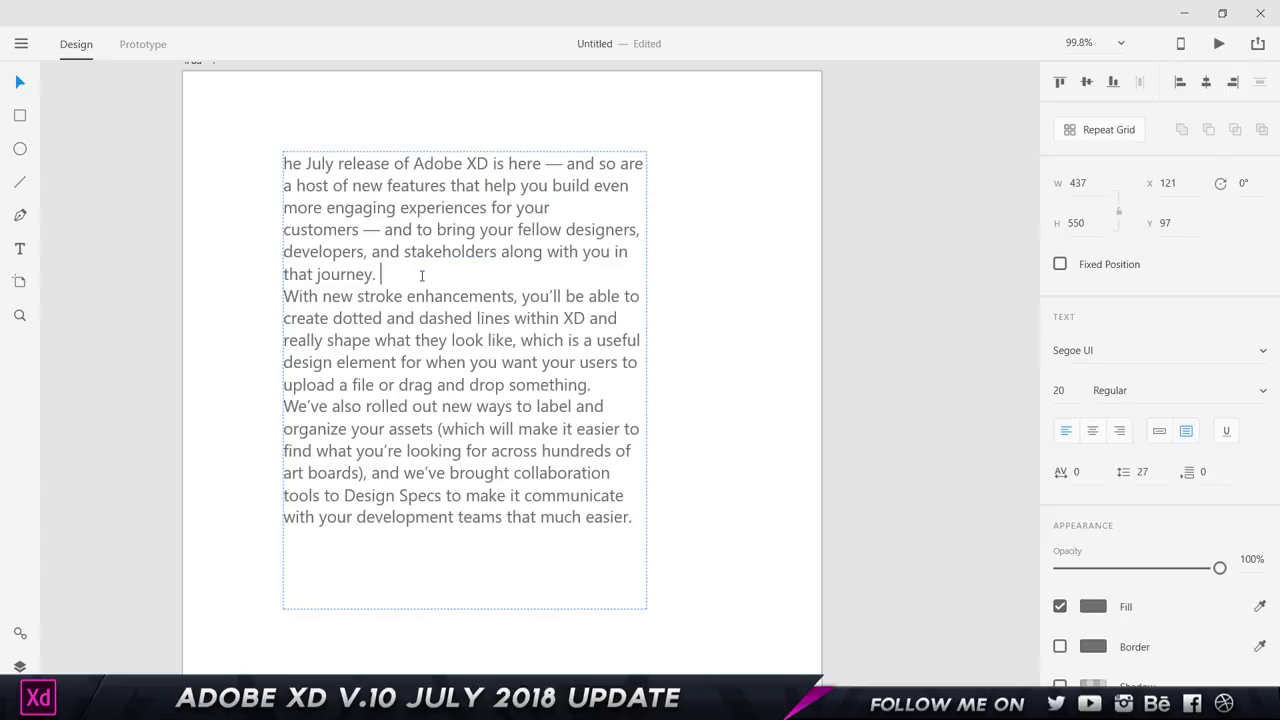
key("Return")
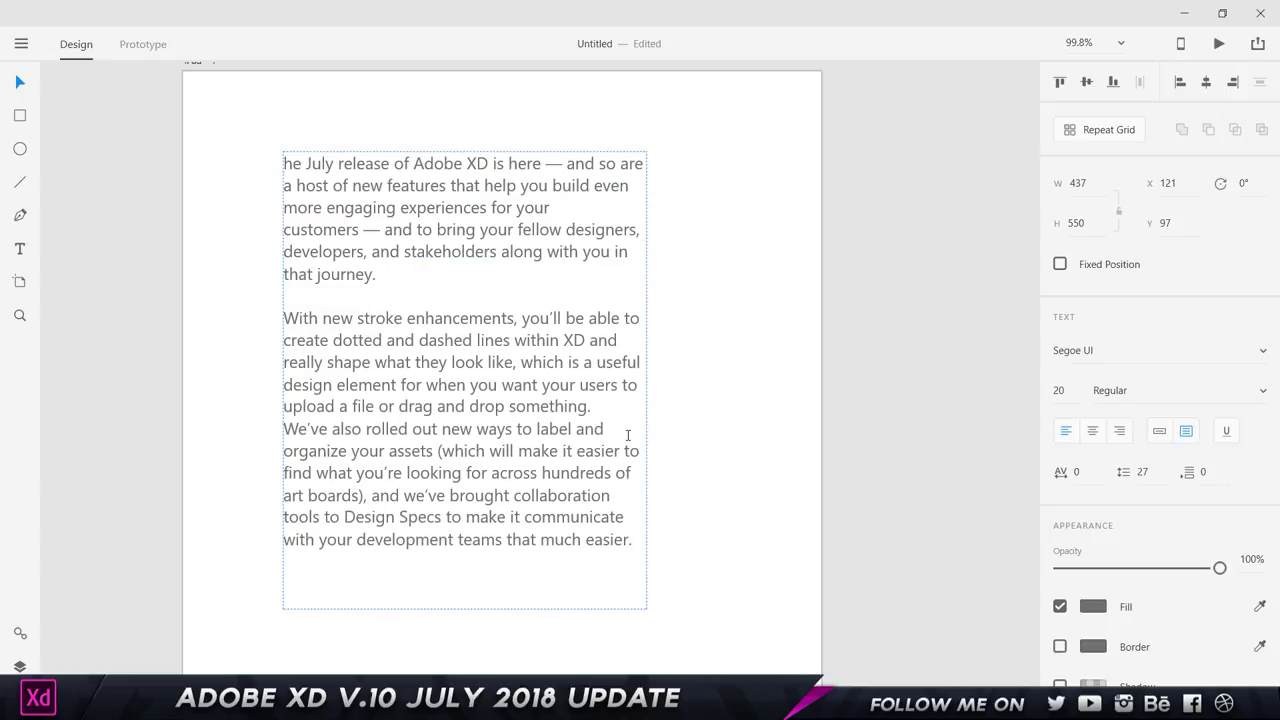
key("Return")
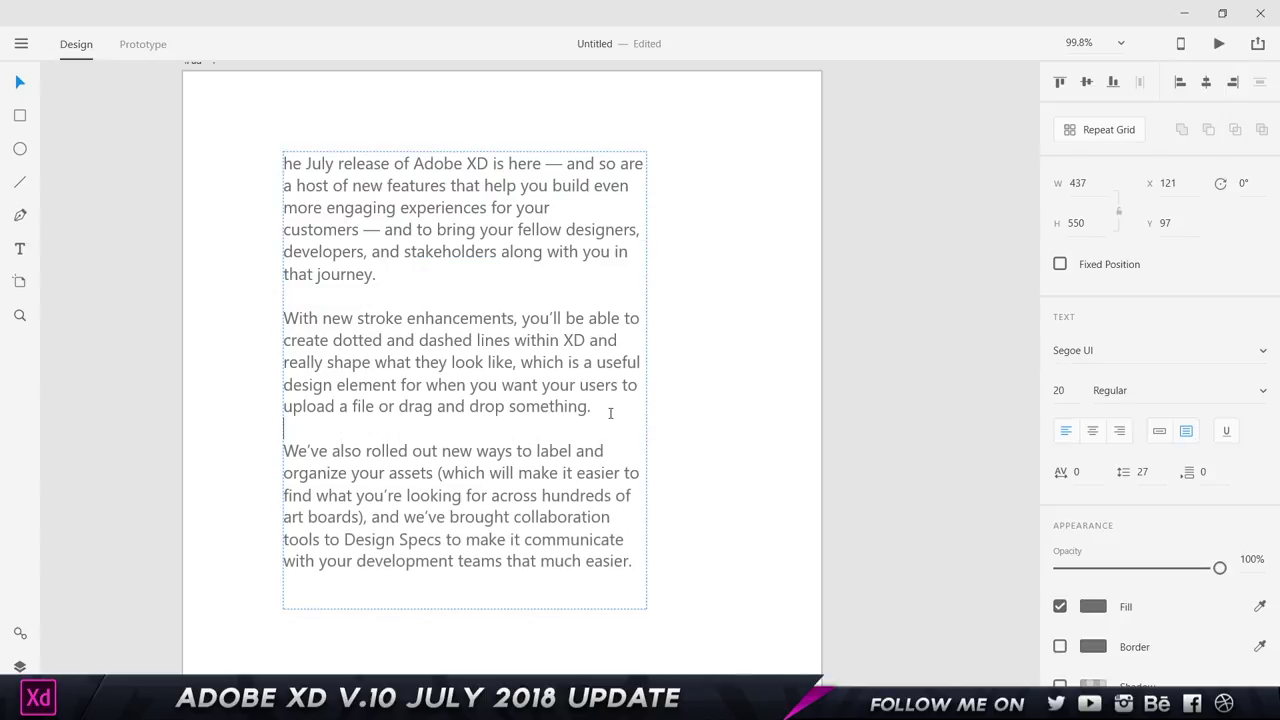
type("v")
key("BackSpace")
Raise the text box's paragraph spacing from 0 to 51 in the Property Inspector
left_click(24, 84)
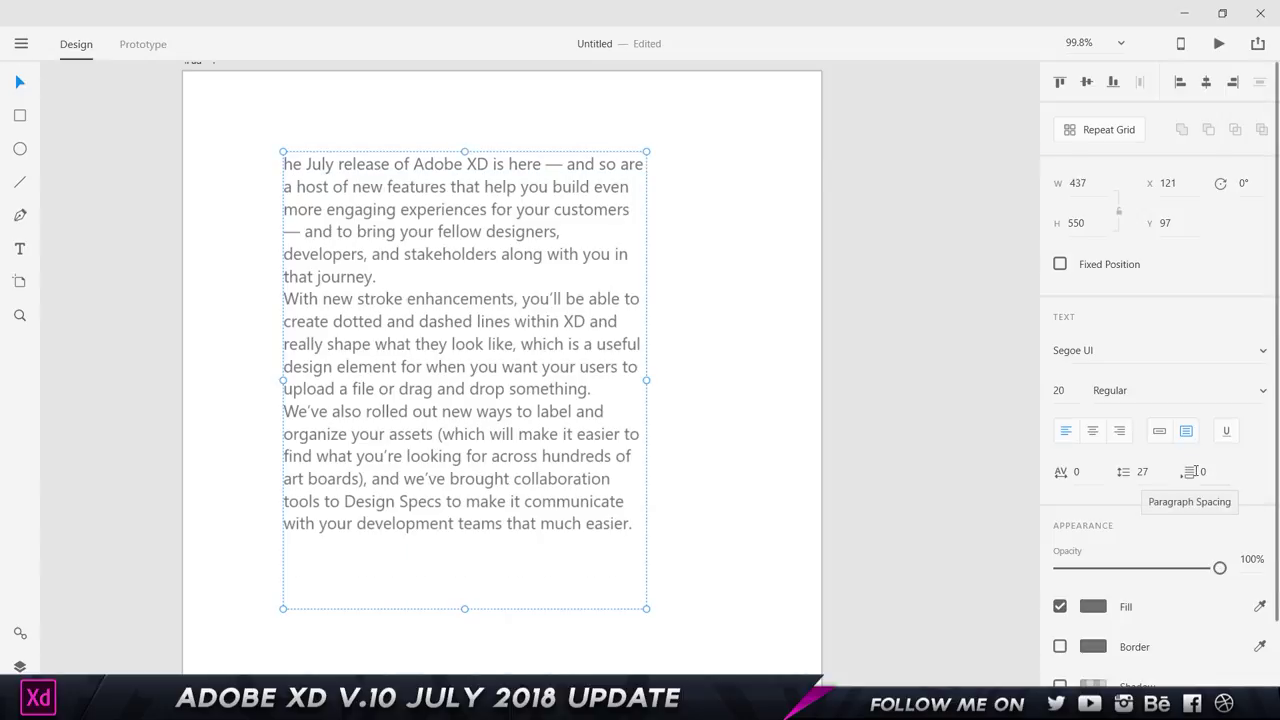
left_click_drag(1205, 471, 1198, 277)
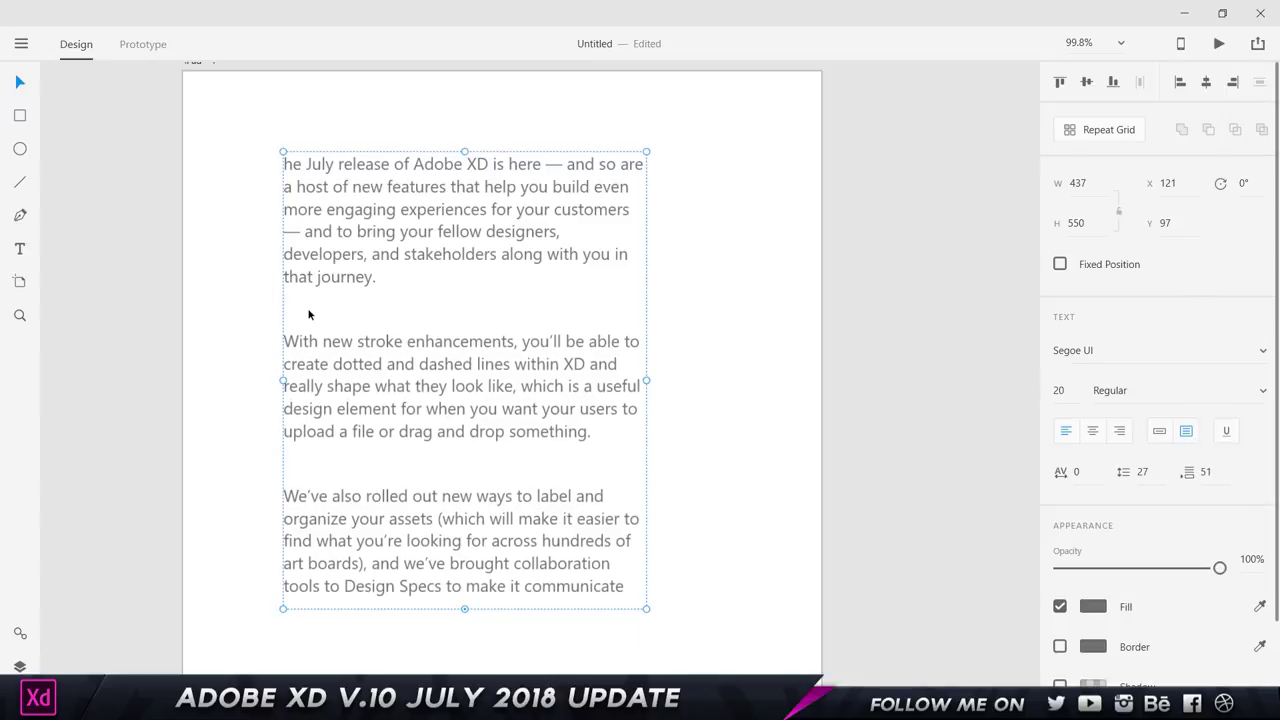